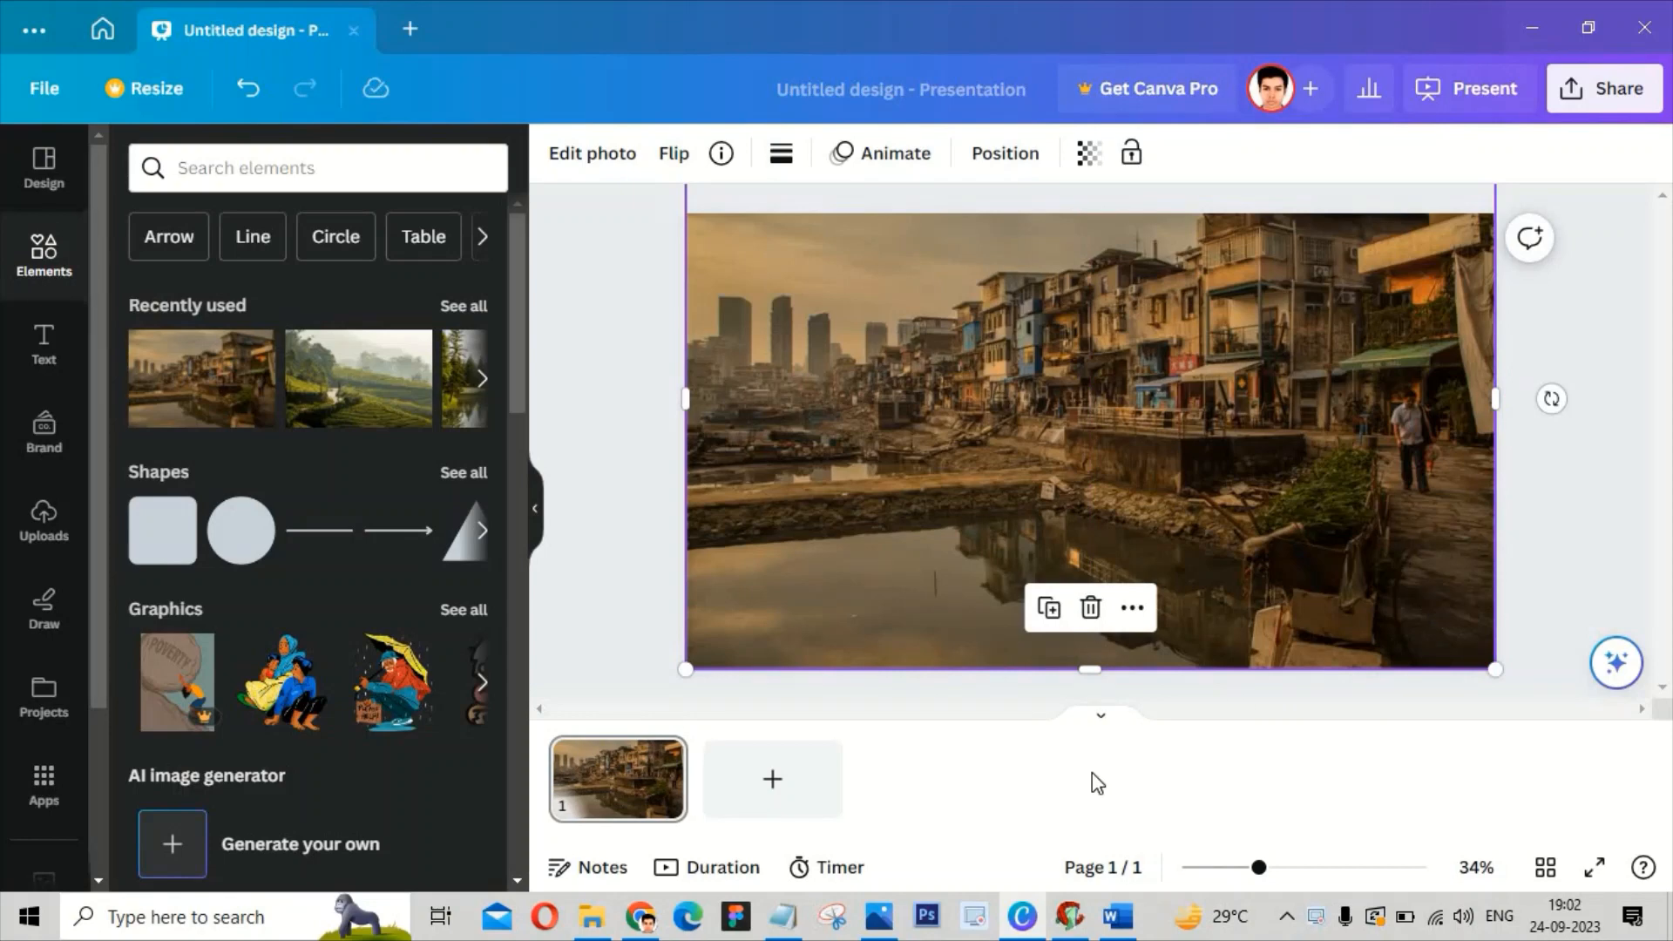
Step: In Notepad, add the line "Let's get started" below the heading "Image manipulation in canva", and return to the Canva design
{"action": "left_click", "coordinate": [787, 928]}
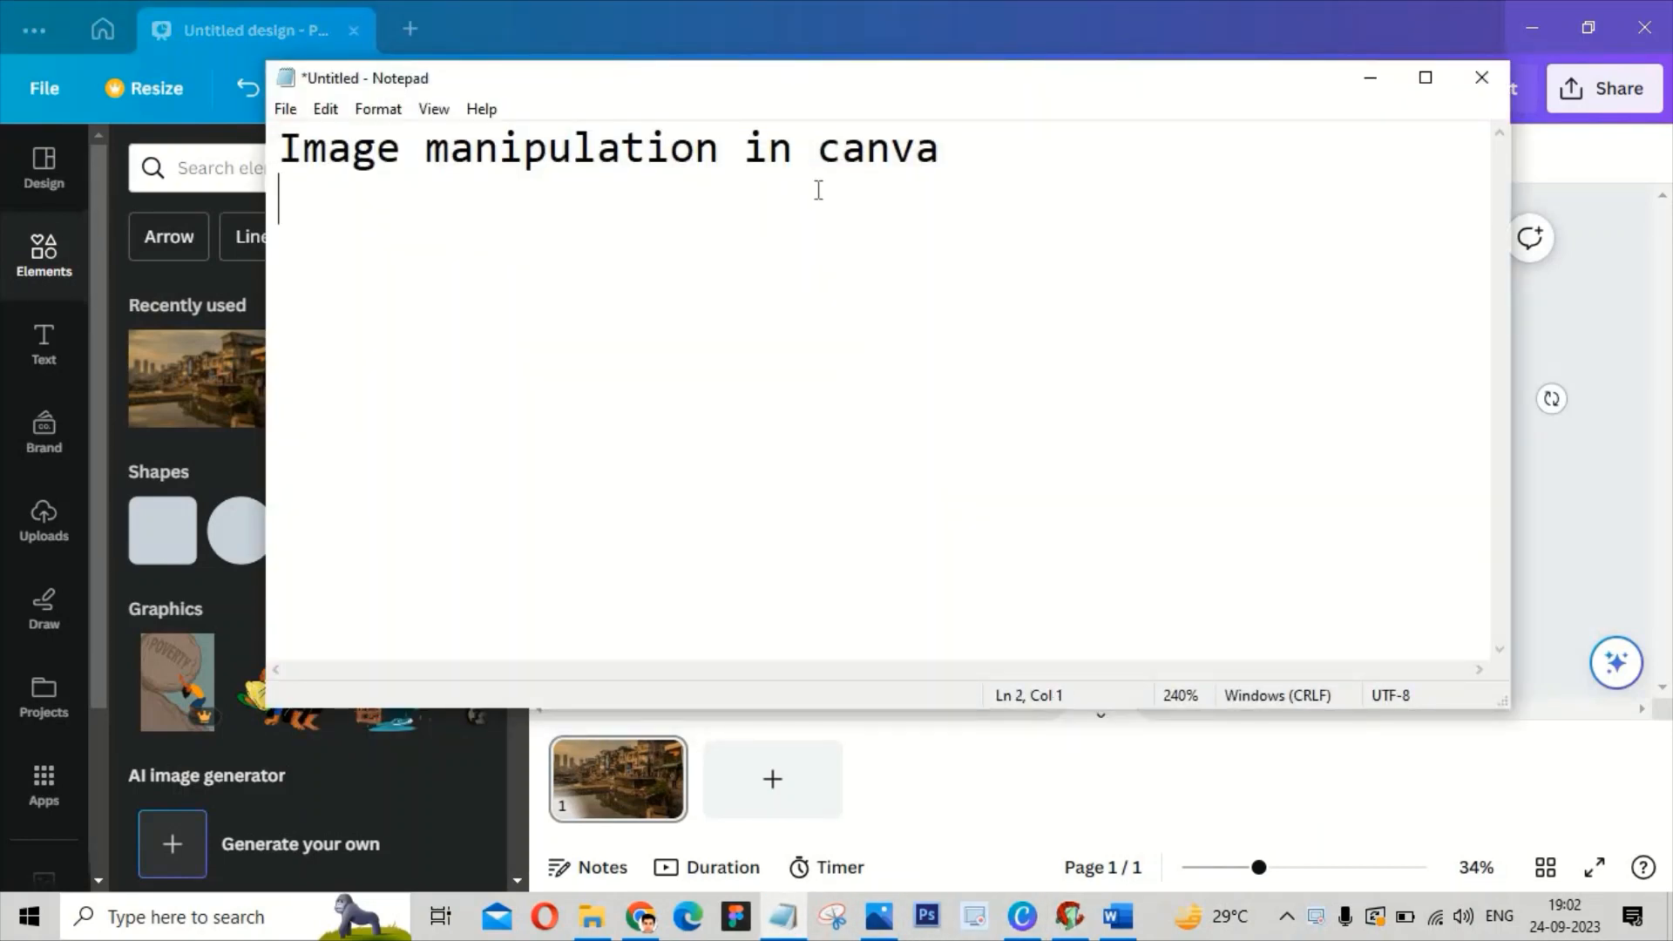
{"action": "left_click_drag", "start_coordinate": [952, 160], "coordinate": [188, 159]}
{"action": "left_click", "coordinate": [1038, 179]}
{"action": "type", "text": "Let's "}
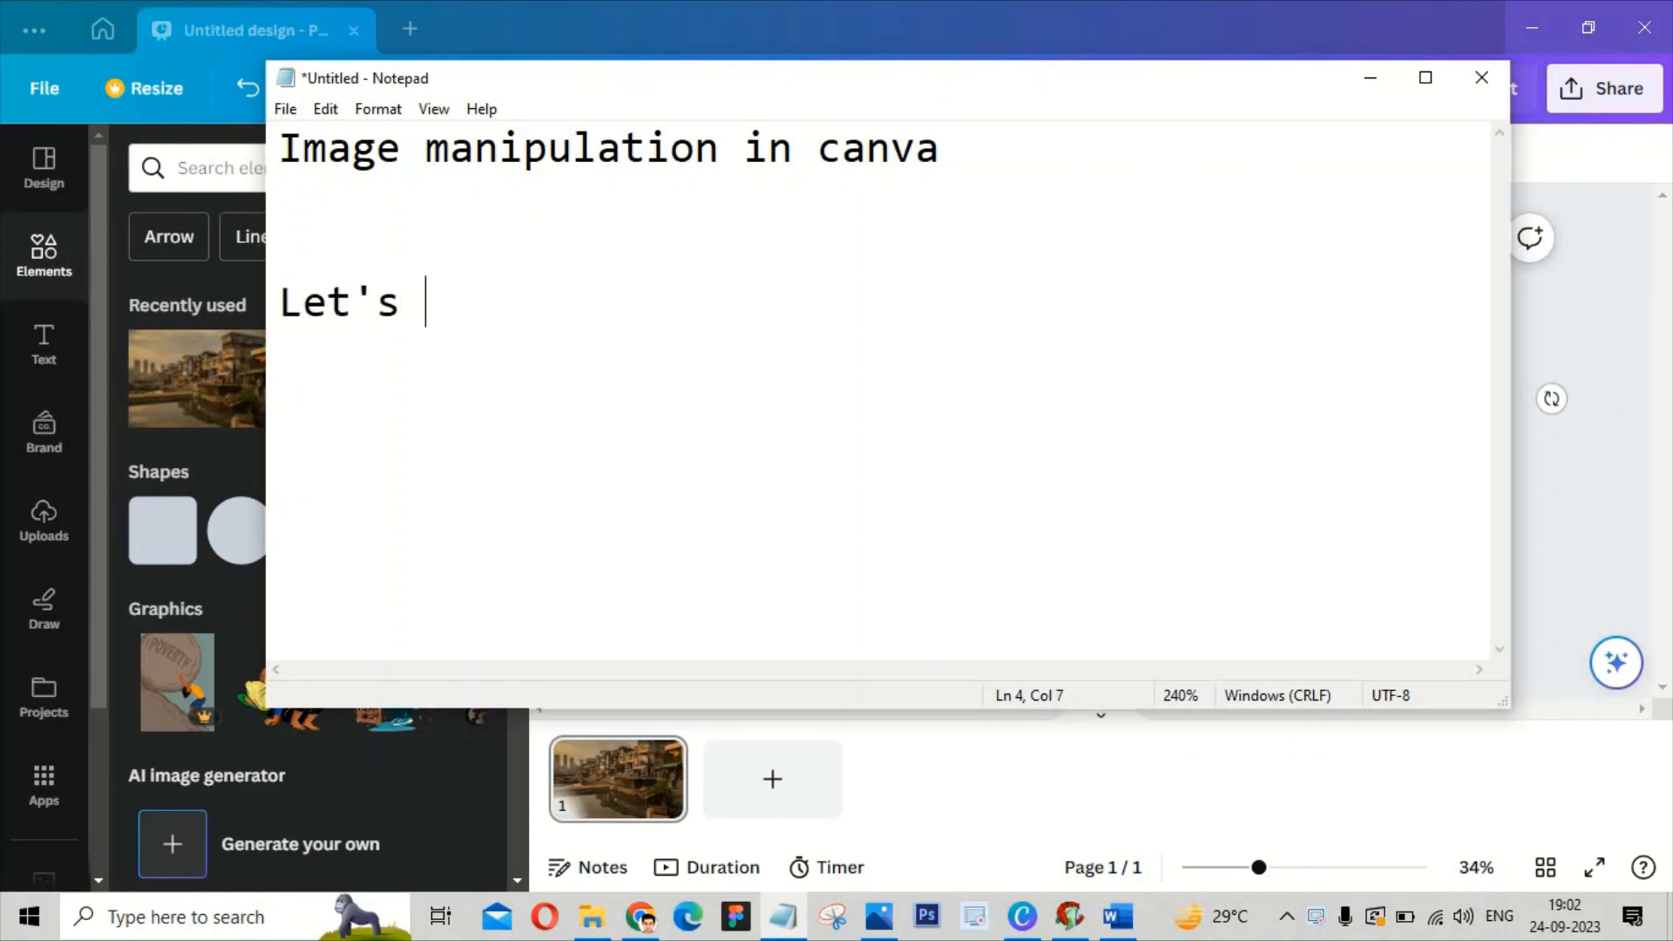
{"action": "type", "text": "get started"}
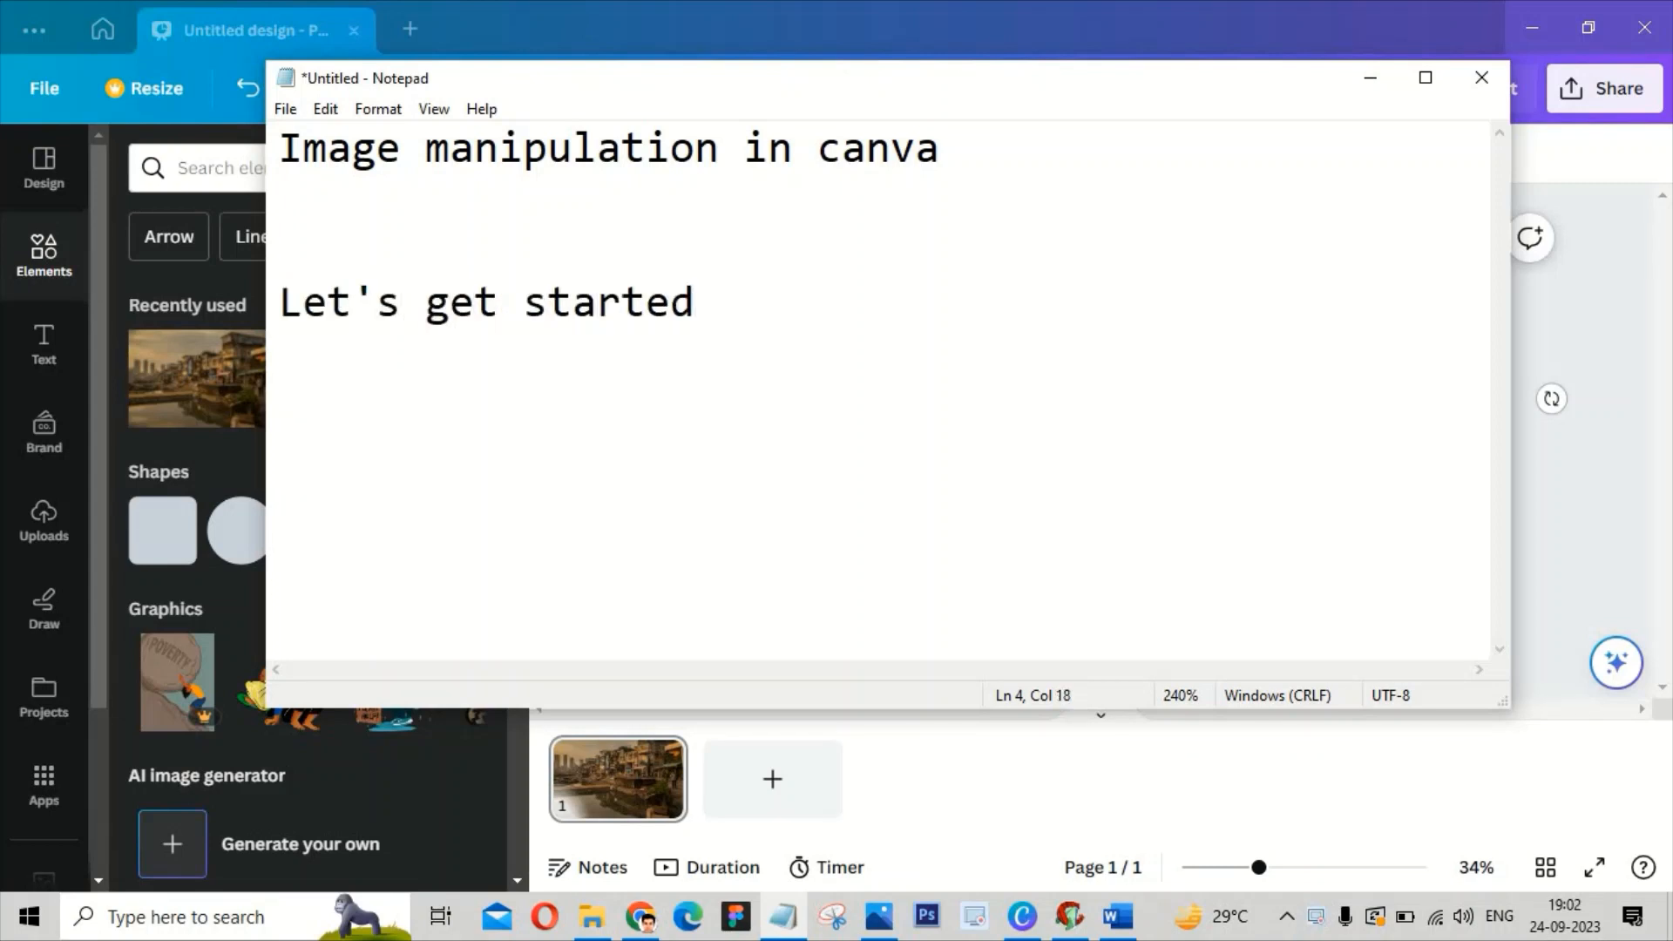
{"action": "left_click", "coordinate": [1368, 85]}
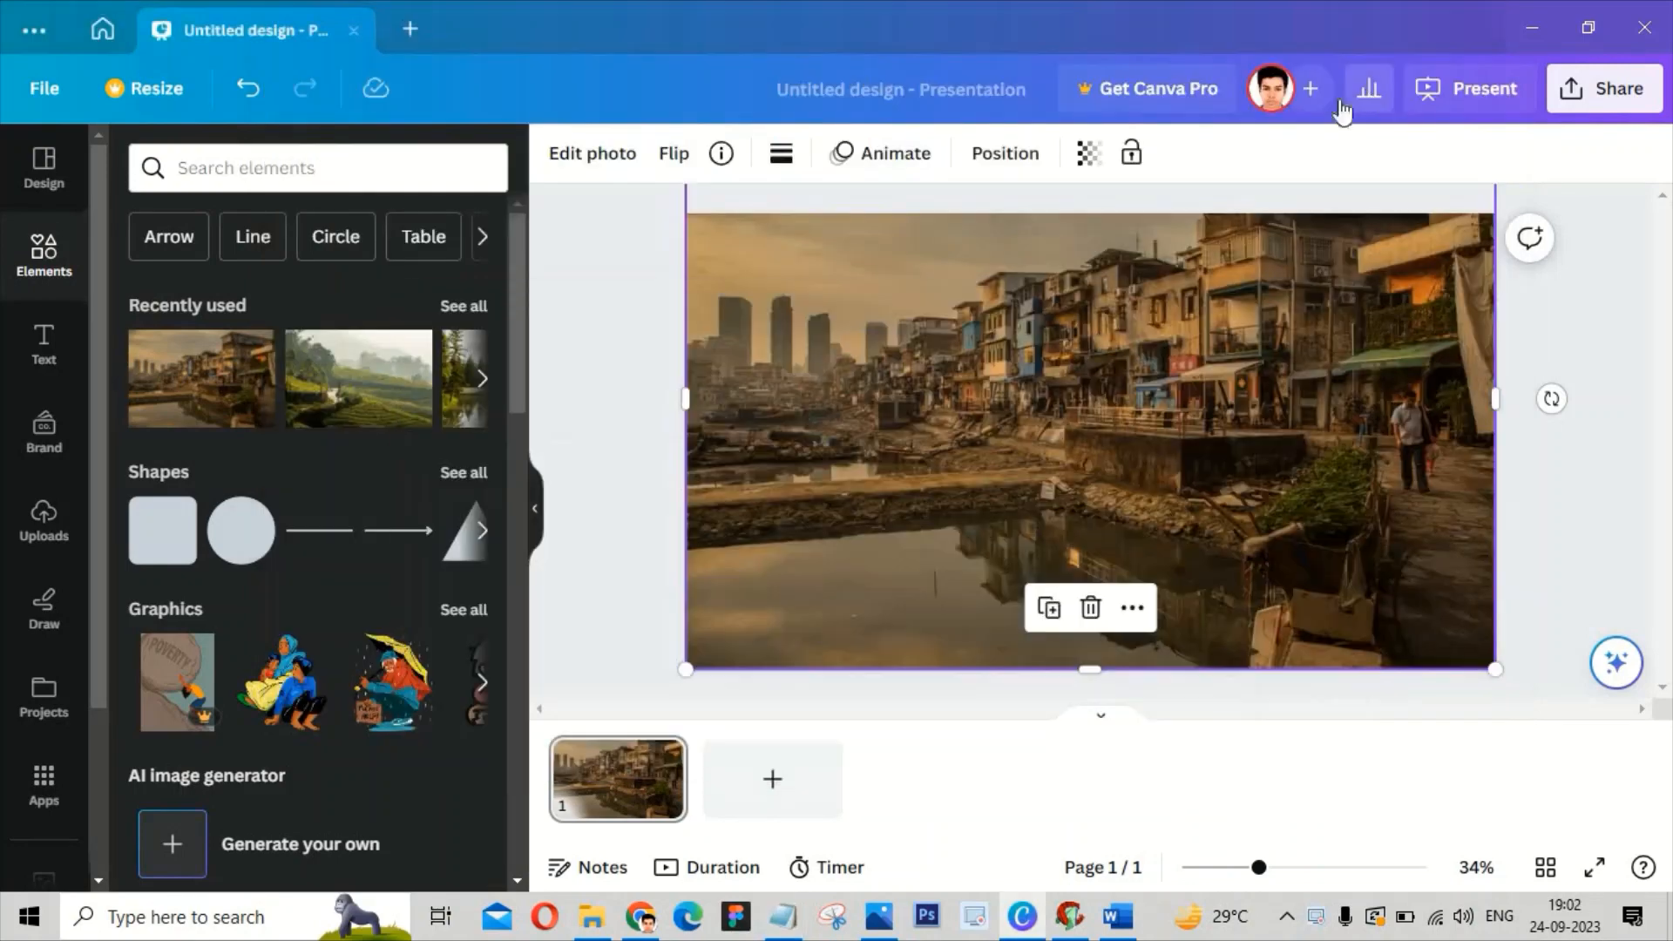
Step: Start Magic Edit on the photo and brush over the dark water across the foreground with brush size 54
{"action": "left_click", "coordinate": [622, 174]}
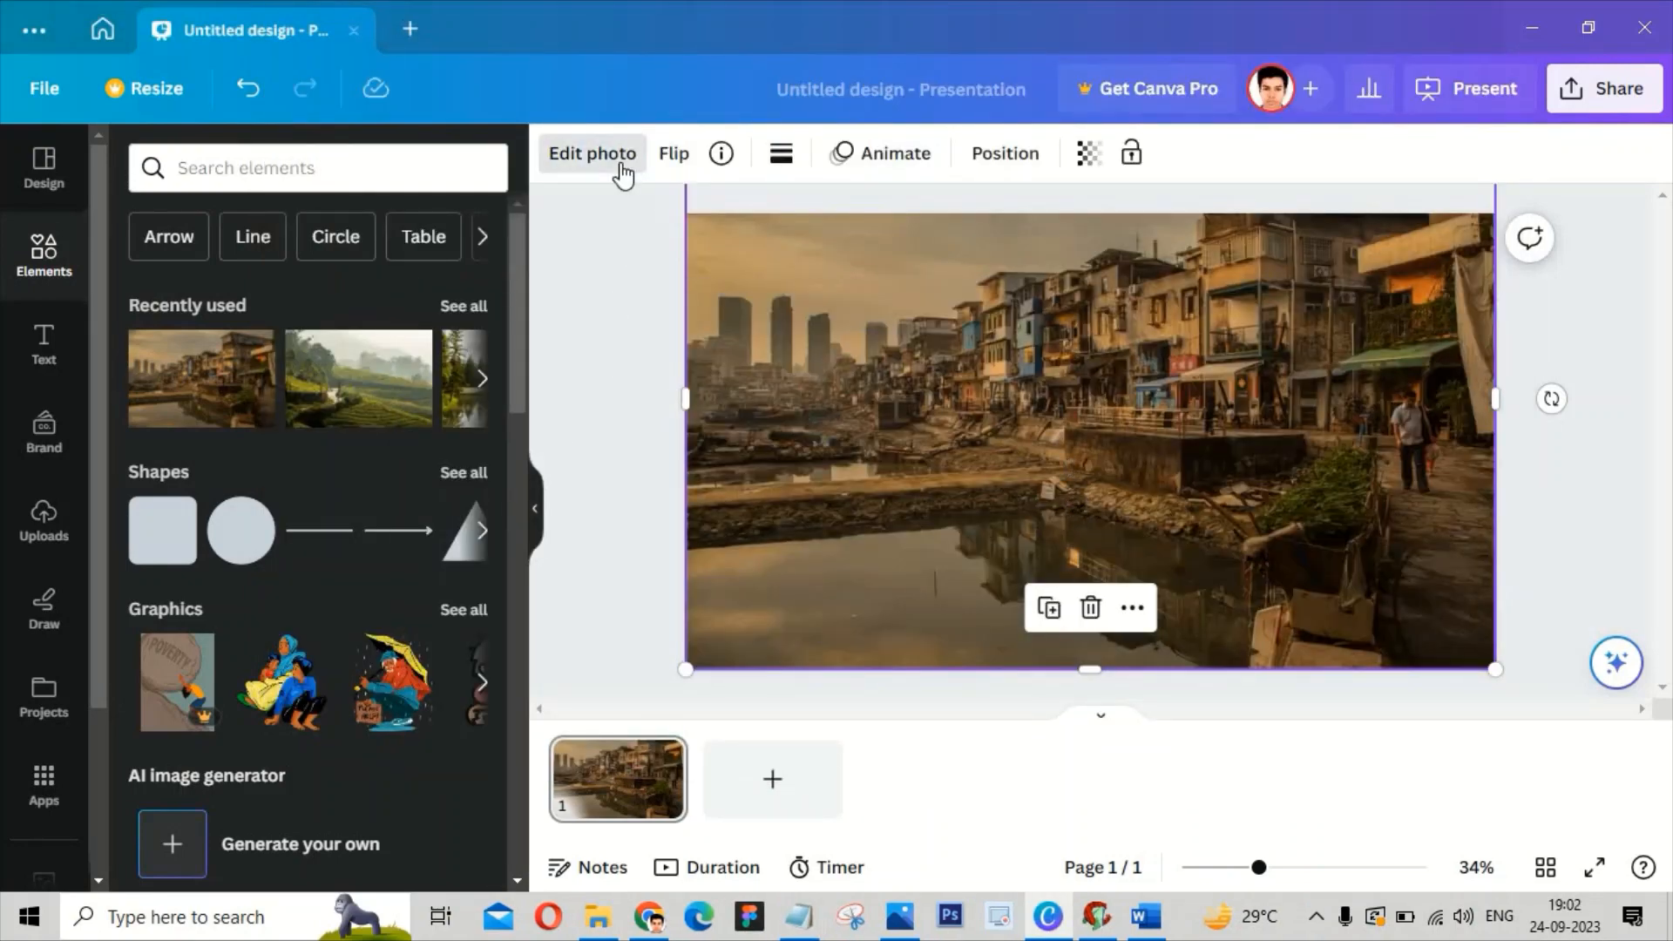
{"action": "left_click", "coordinate": [458, 358]}
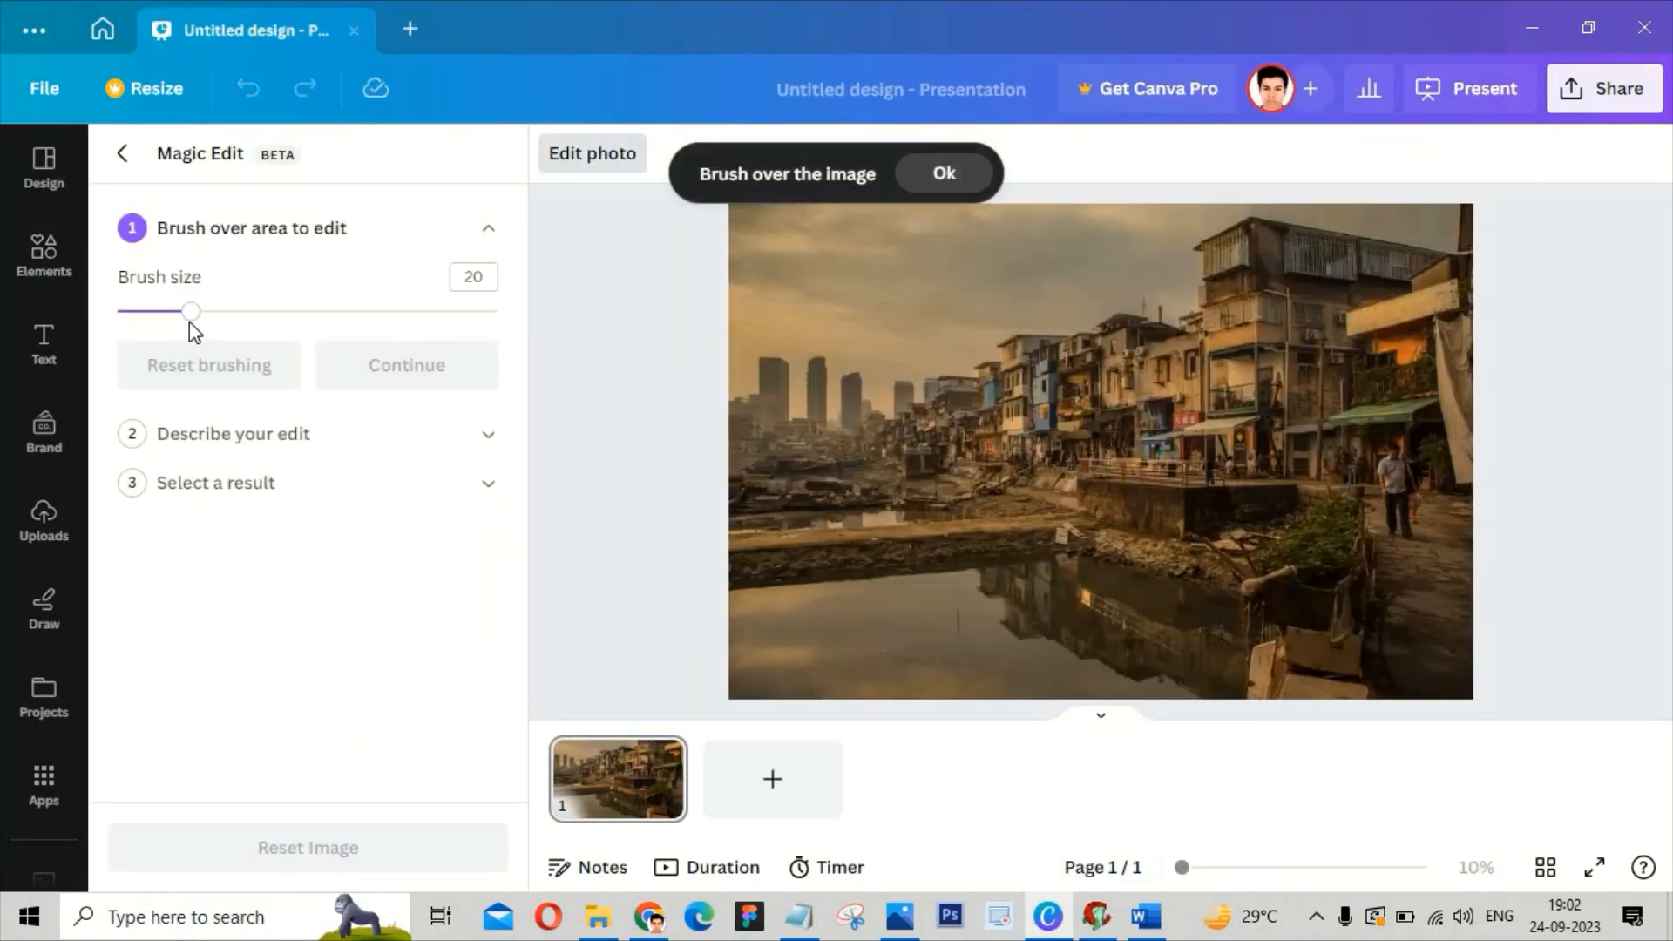
{"action": "left_click_drag", "start_coordinate": [190, 312], "coordinate": [321, 311]}
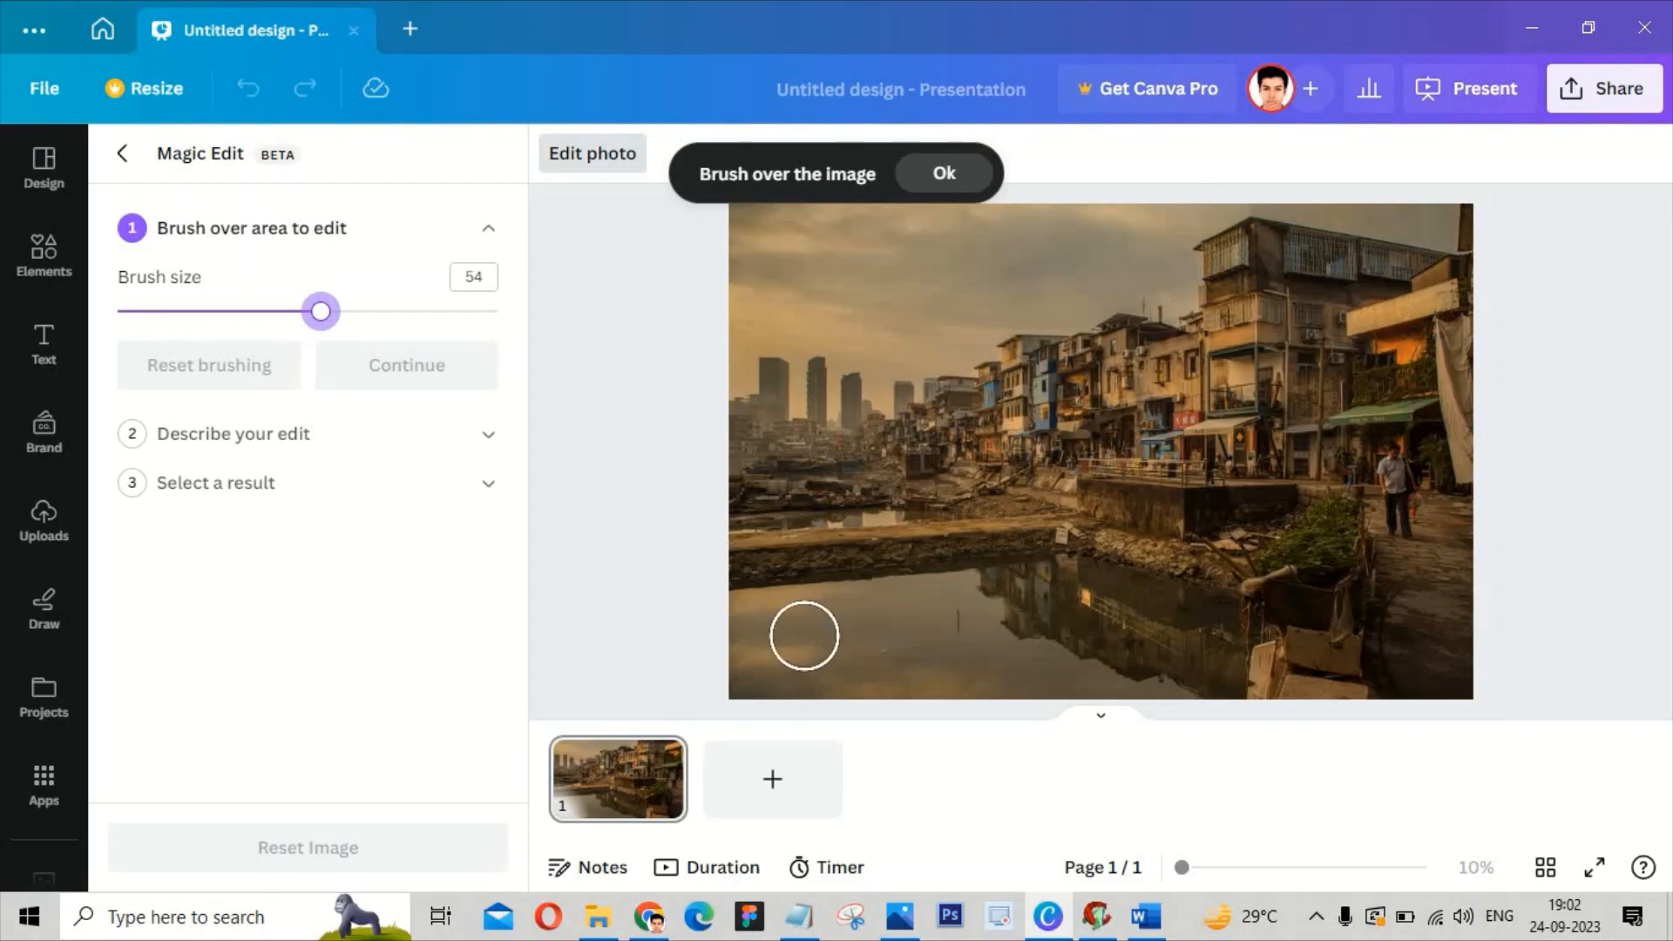
{"action": "mouse_move", "coordinate": [736, 609]}
{"action": "left_mouse_down"}
{"action": "mouse_move", "coordinate": [1104, 591]}
{"action": "mouse_move", "coordinate": [1161, 624]}
{"action": "mouse_move", "coordinate": [1254, 624]}
{"action": "mouse_move", "coordinate": [1187, 590]}
{"action": "mouse_move", "coordinate": [1173, 601]}
{"action": "mouse_move", "coordinate": [1388, 715]}
{"action": "mouse_move", "coordinate": [1471, 708]}
{"action": "mouse_move", "coordinate": [1400, 688]}
{"action": "mouse_move", "coordinate": [1360, 629]}
{"action": "mouse_move", "coordinate": [1507, 702]}
{"action": "mouse_move", "coordinate": [1559, 690]}
{"action": "mouse_move", "coordinate": [1295, 684]}
{"action": "mouse_move", "coordinate": [1283, 628]}
{"action": "mouse_move", "coordinate": [1335, 634]}
{"action": "mouse_move", "coordinate": [1022, 698]}
{"action": "mouse_move", "coordinate": [770, 712]}
{"action": "mouse_move", "coordinate": [681, 691]}
{"action": "mouse_move", "coordinate": [690, 671]}
{"action": "mouse_move", "coordinate": [765, 662]}
{"action": "mouse_move", "coordinate": [948, 660]}
{"action": "mouse_move", "coordinate": [1084, 560]}
{"action": "mouse_move", "coordinate": [1063, 625]}
{"action": "mouse_move", "coordinate": [1004, 653]}
{"action": "mouse_move", "coordinate": [1111, 640]}
{"action": "mouse_move", "coordinate": [1214, 690]}
{"action": "mouse_move", "coordinate": [1181, 683]}
{"action": "mouse_move", "coordinate": [1226, 684]}
{"action": "mouse_move", "coordinate": [1084, 621]}
{"action": "mouse_move", "coordinate": [1036, 580]}
{"action": "mouse_move", "coordinate": [921, 598]}
{"action": "mouse_move", "coordinate": [878, 623]}
{"action": "left_mouse_up"}
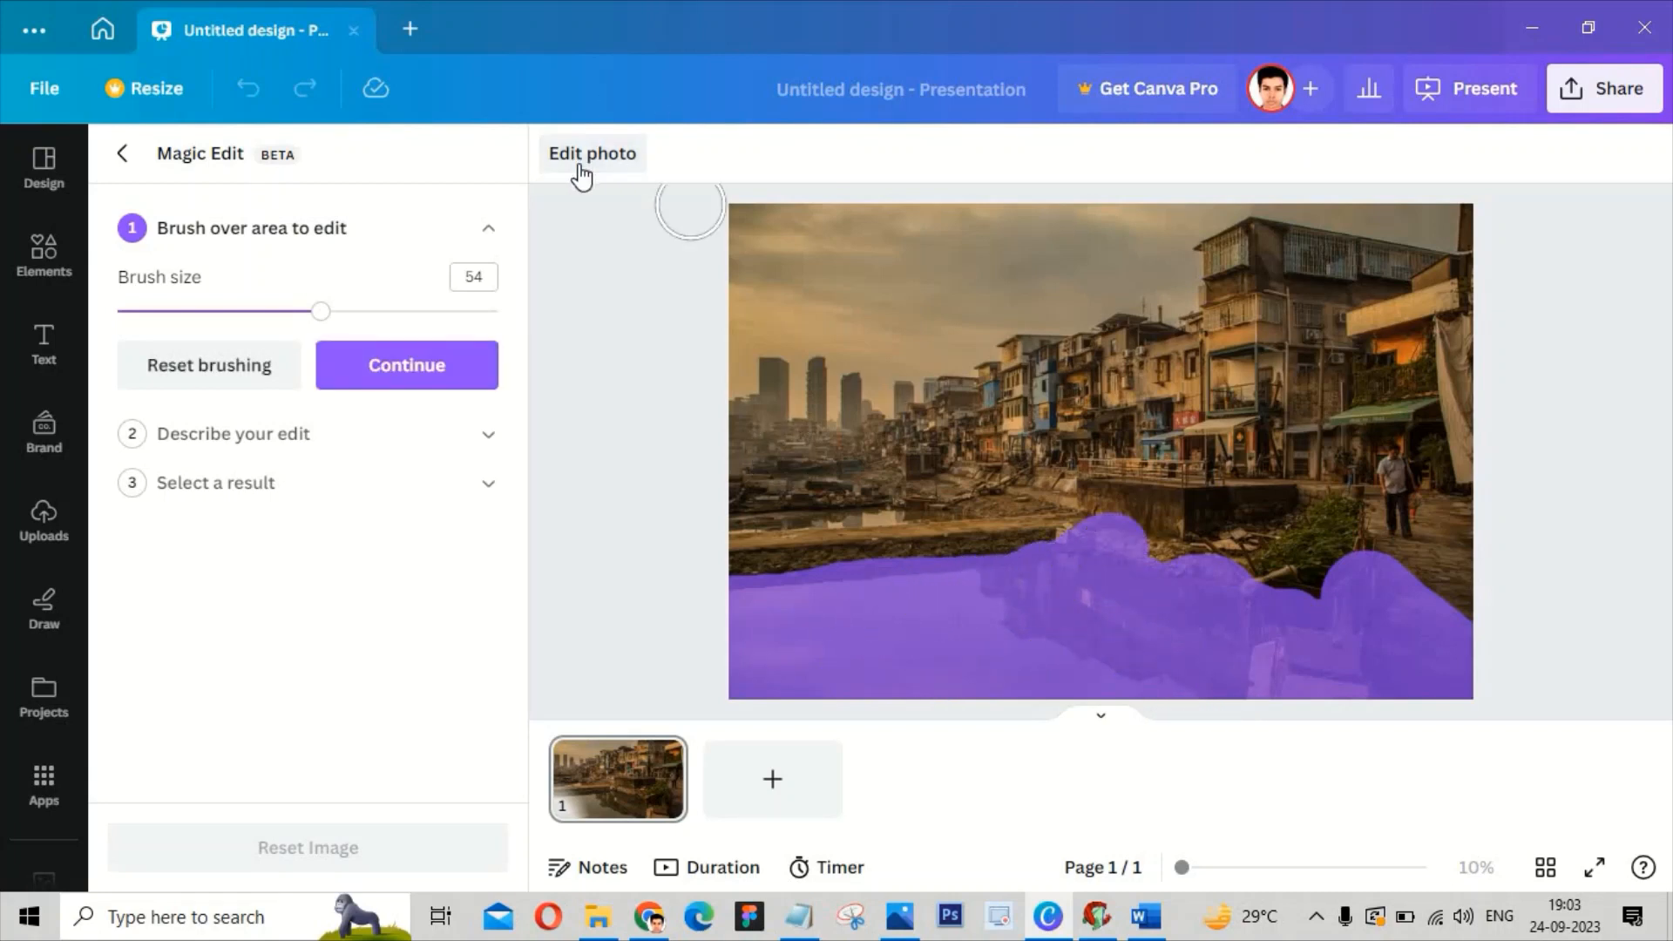
Step: Generate edits of the brushed water with the suggestion "Change color to green" and apply the variant with rushing white and green water
{"action": "left_click", "coordinate": [399, 384]}
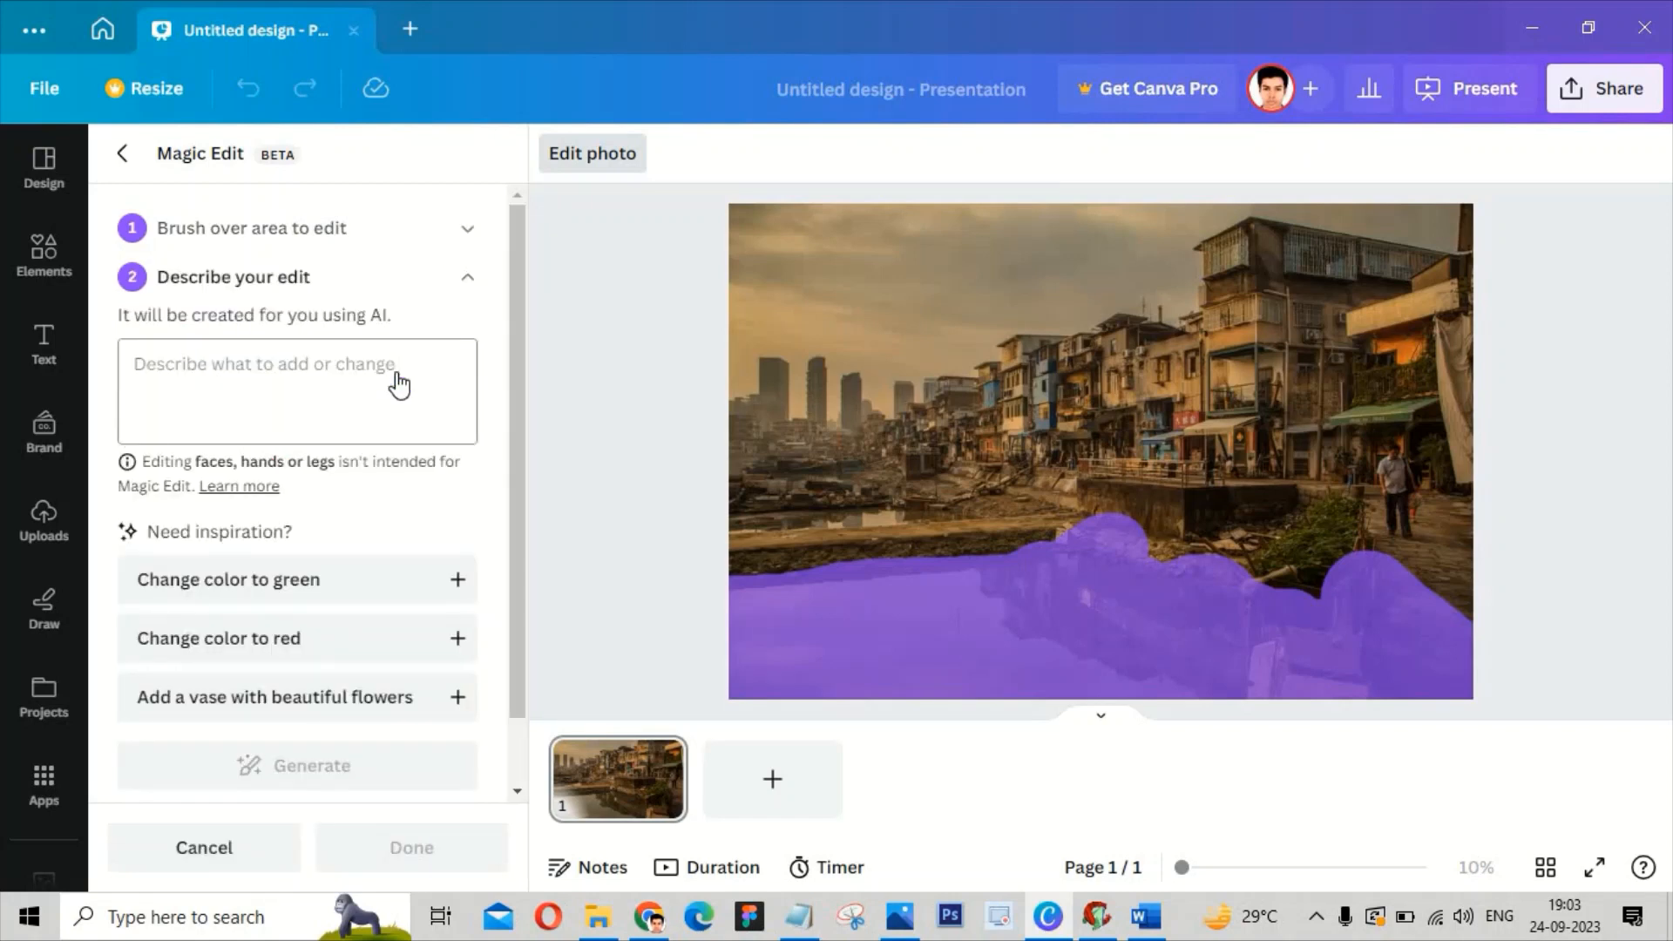
{"action": "left_click", "coordinate": [336, 582]}
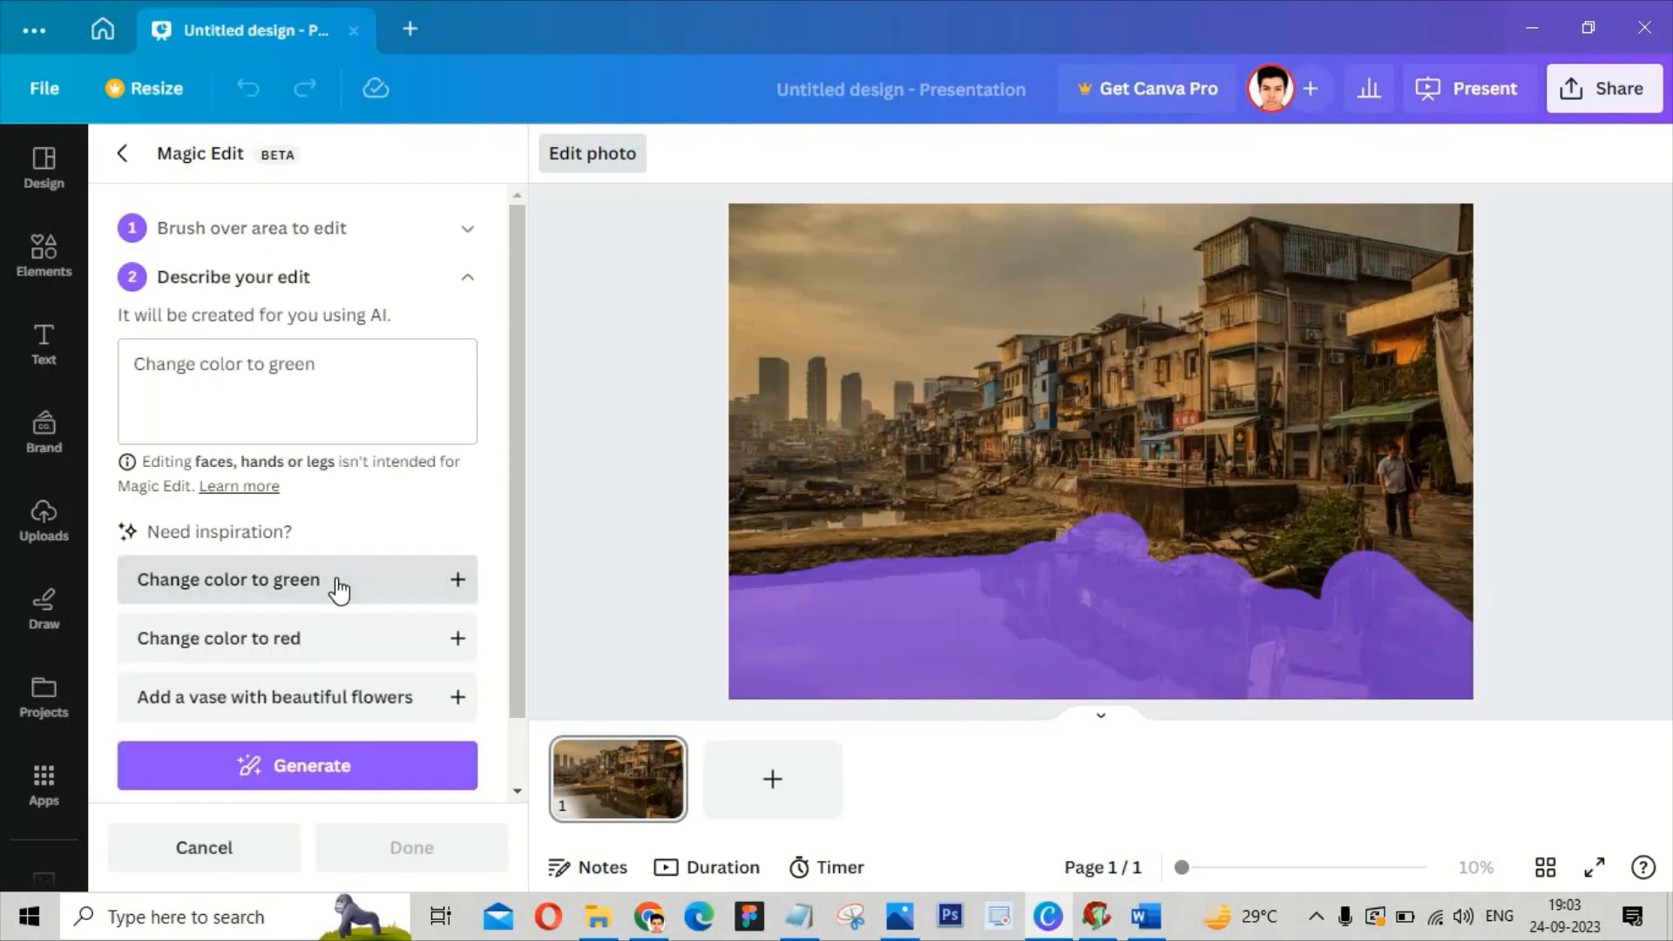
{"action": "left_click", "coordinate": [314, 767]}
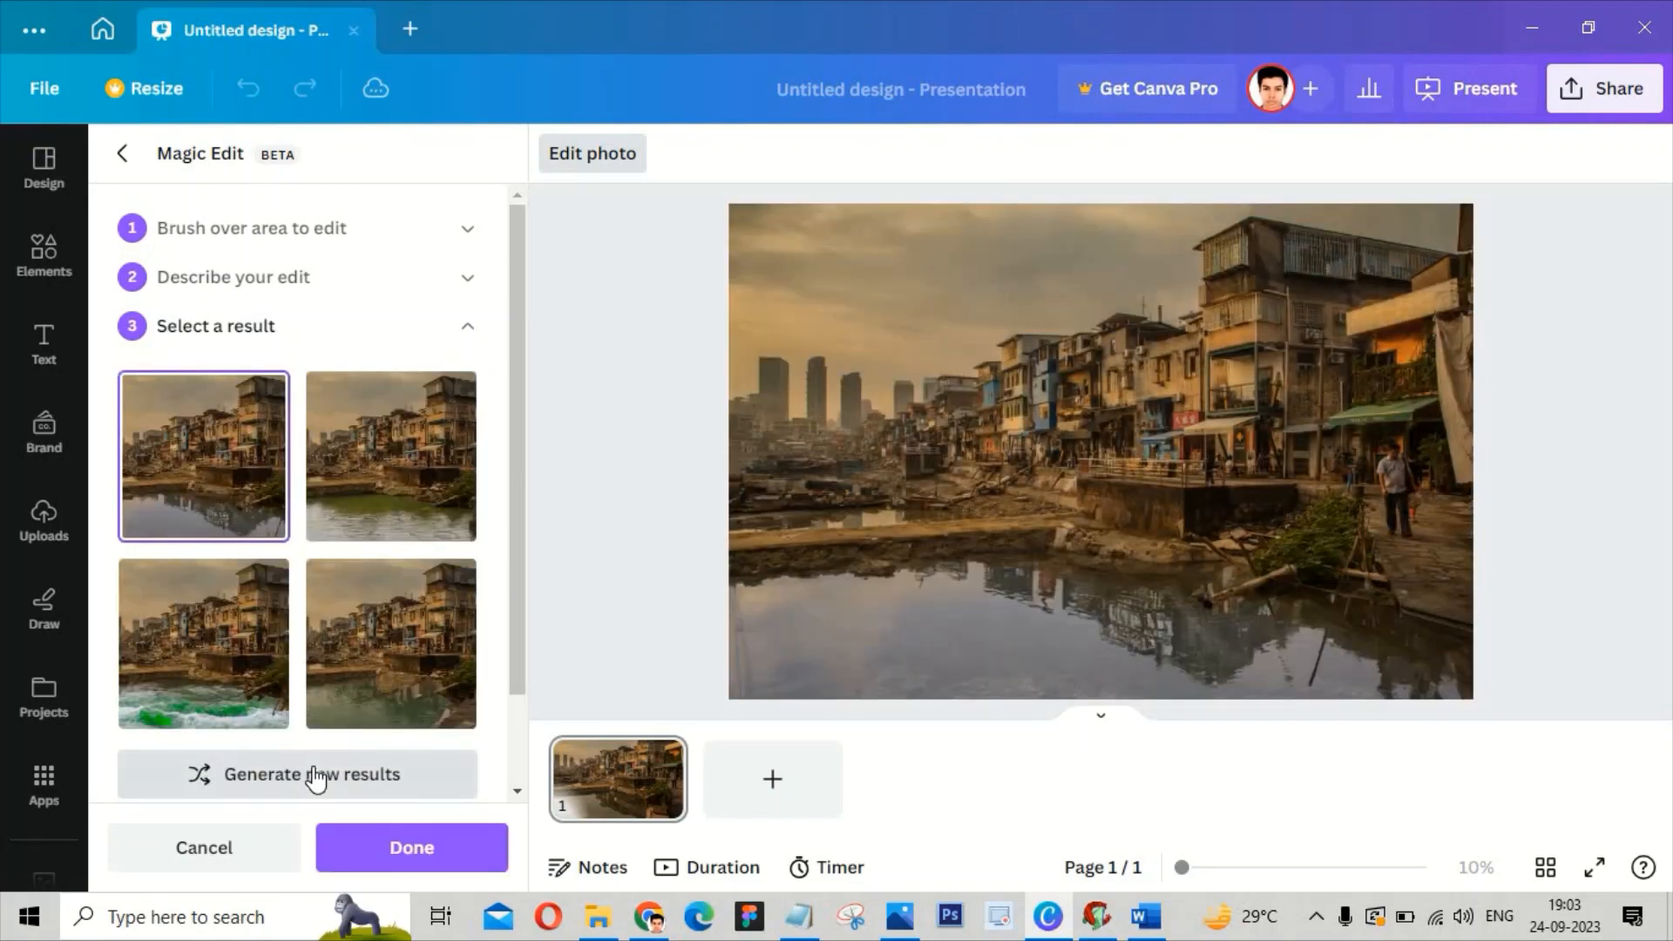
{"action": "left_click", "coordinate": [248, 644]}
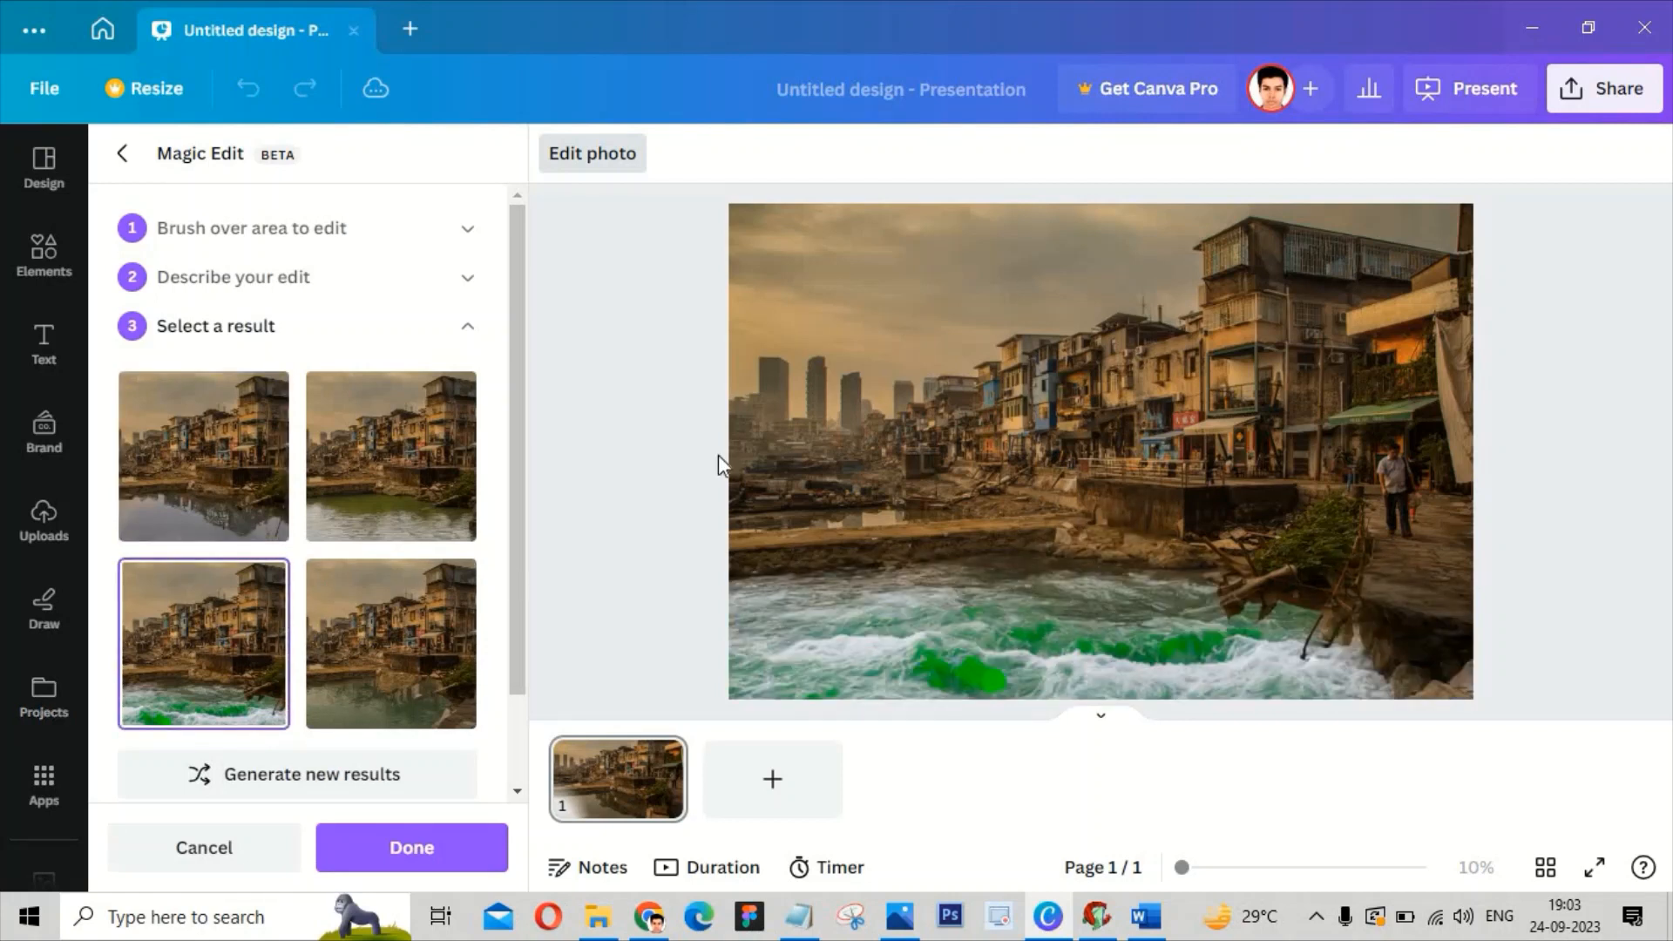
{"action": "left_click", "coordinate": [417, 850]}
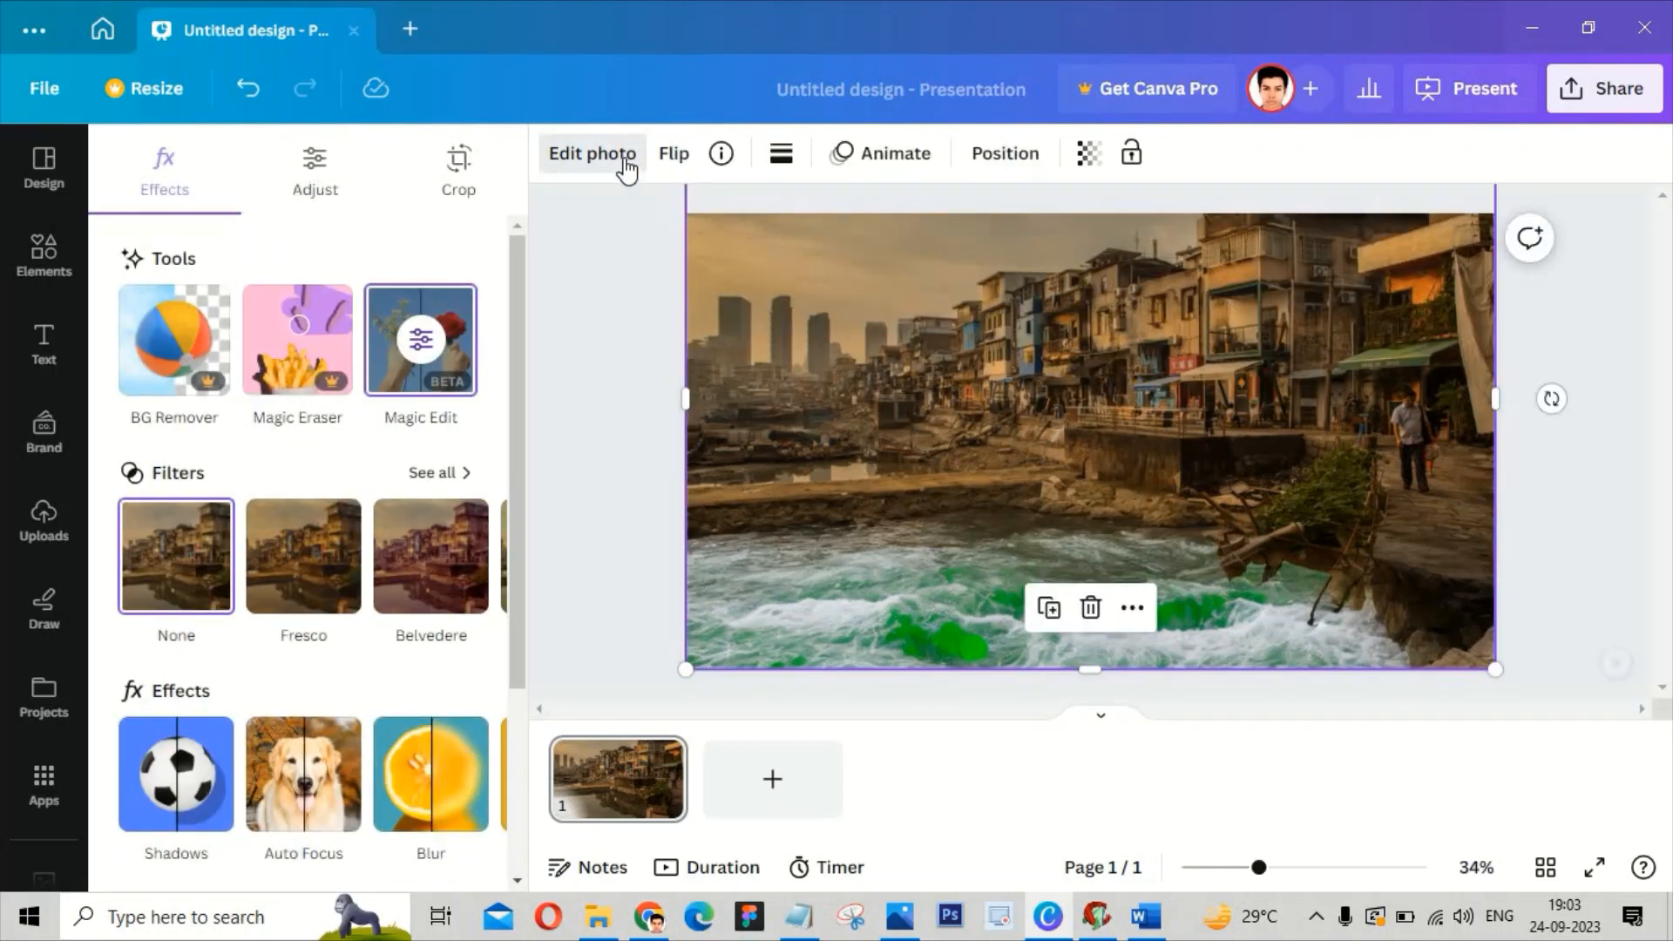
Step: Reopen Magic Edit and brush over the debris-covered far bank behind the stone ledge, using brush sizes 47 and 30
{"action": "left_click", "coordinate": [625, 169]}
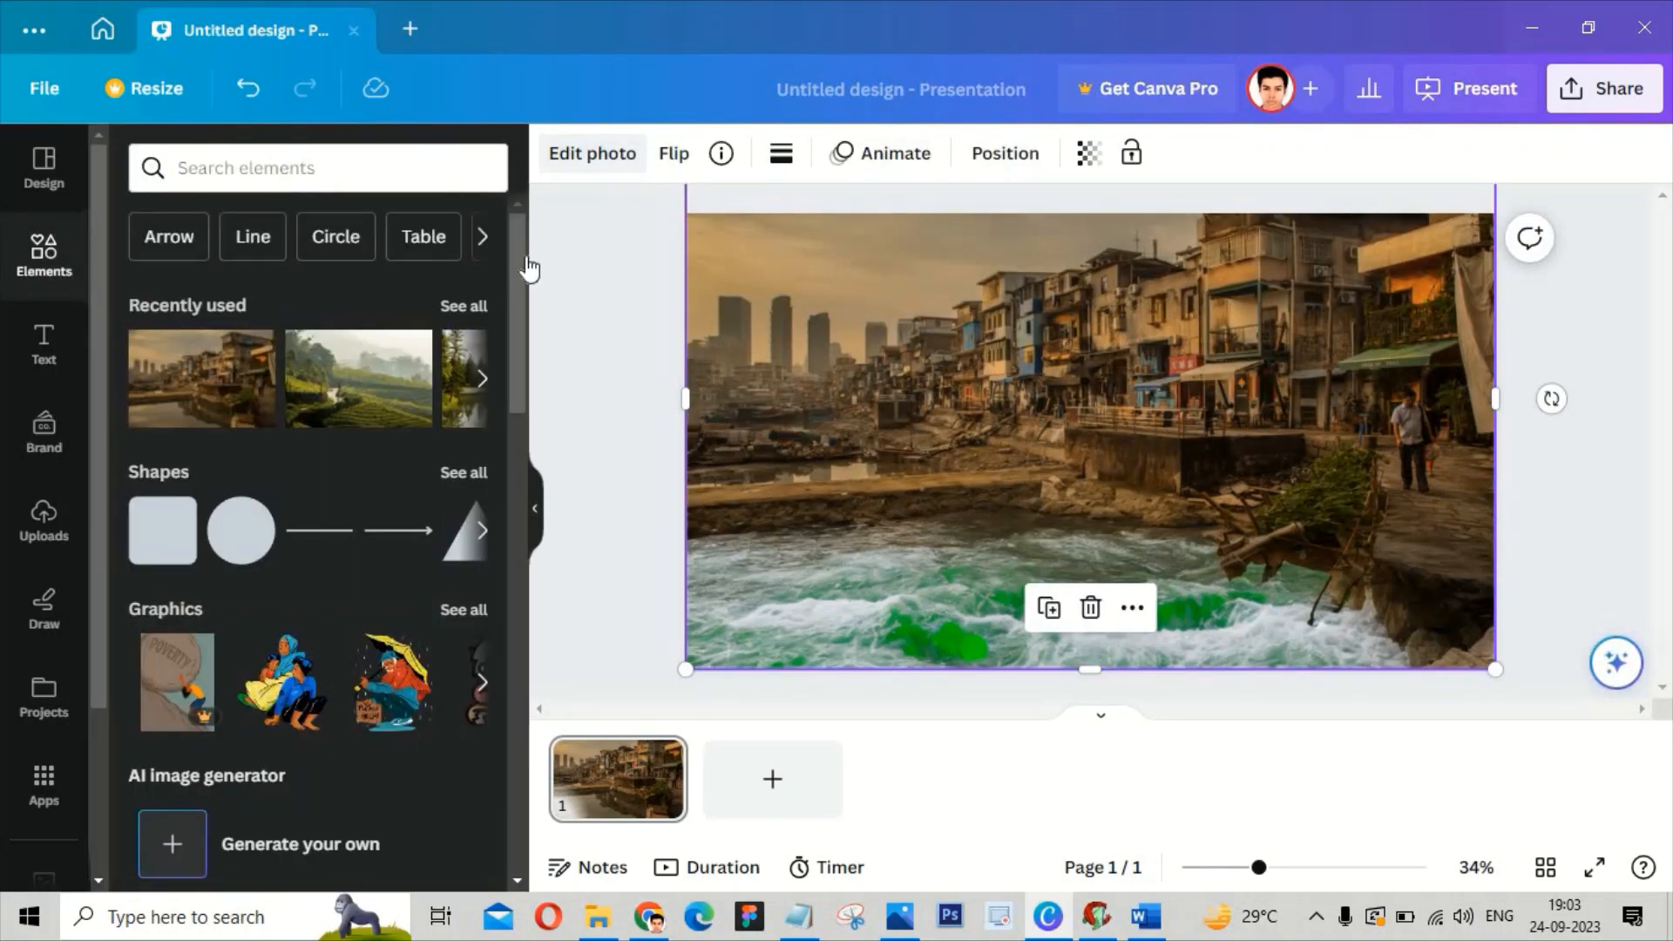
{"action": "left_click", "coordinate": [593, 153]}
{"action": "left_click", "coordinate": [422, 341]}
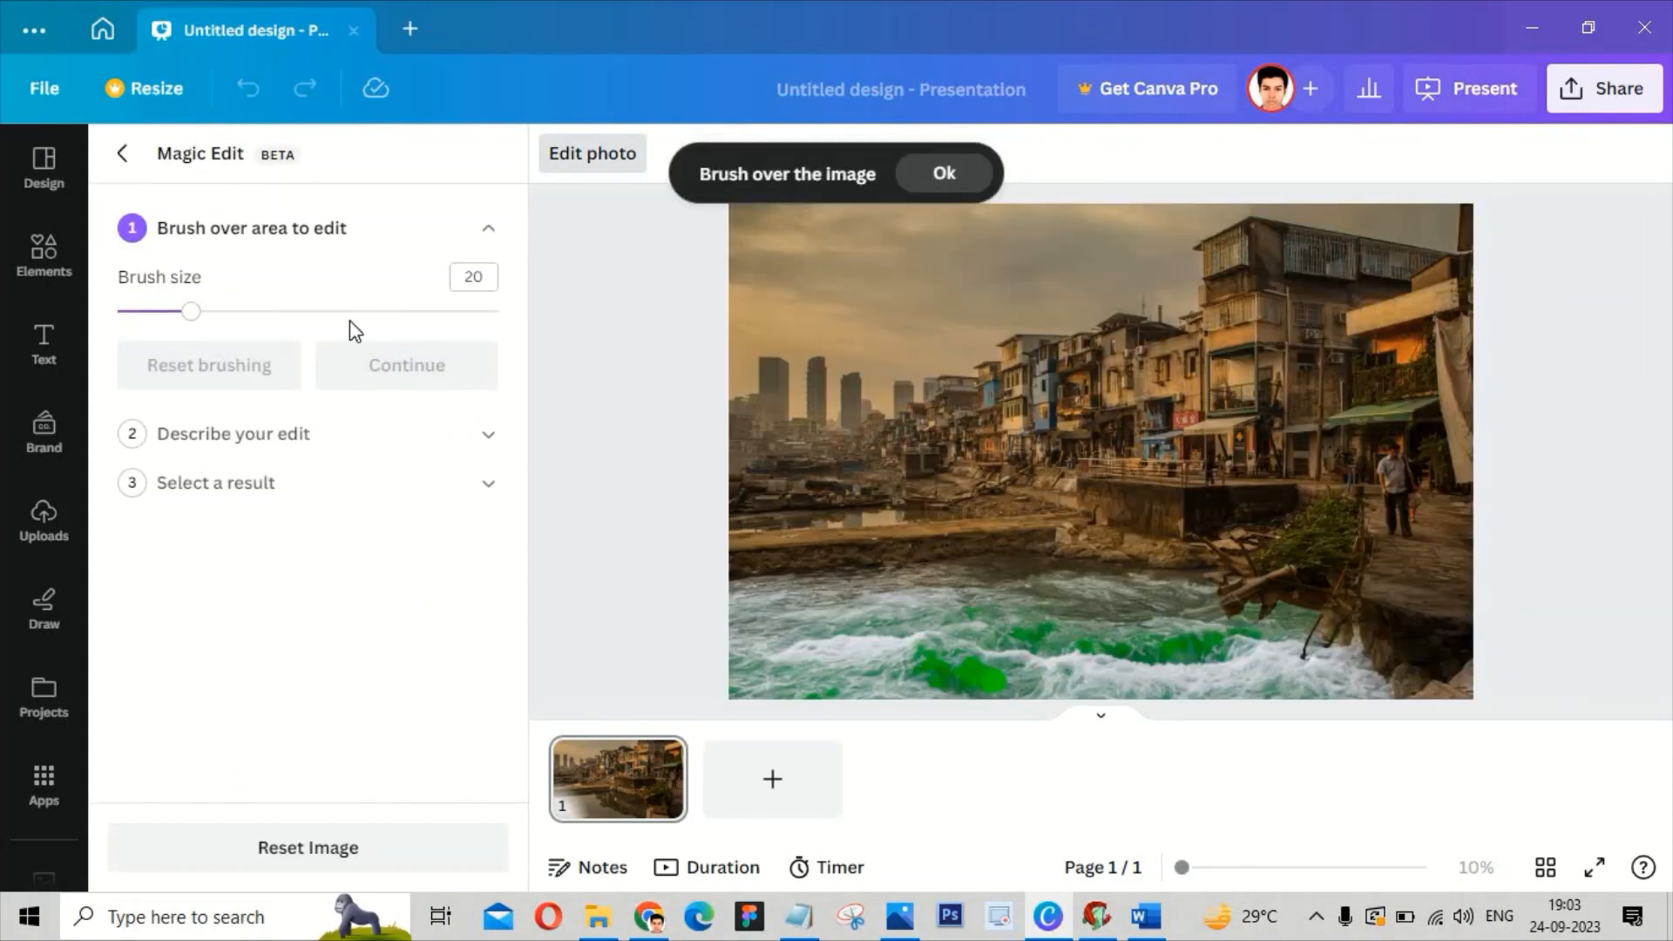
{"action": "left_click_drag", "start_coordinate": [190, 311], "coordinate": [294, 311]}
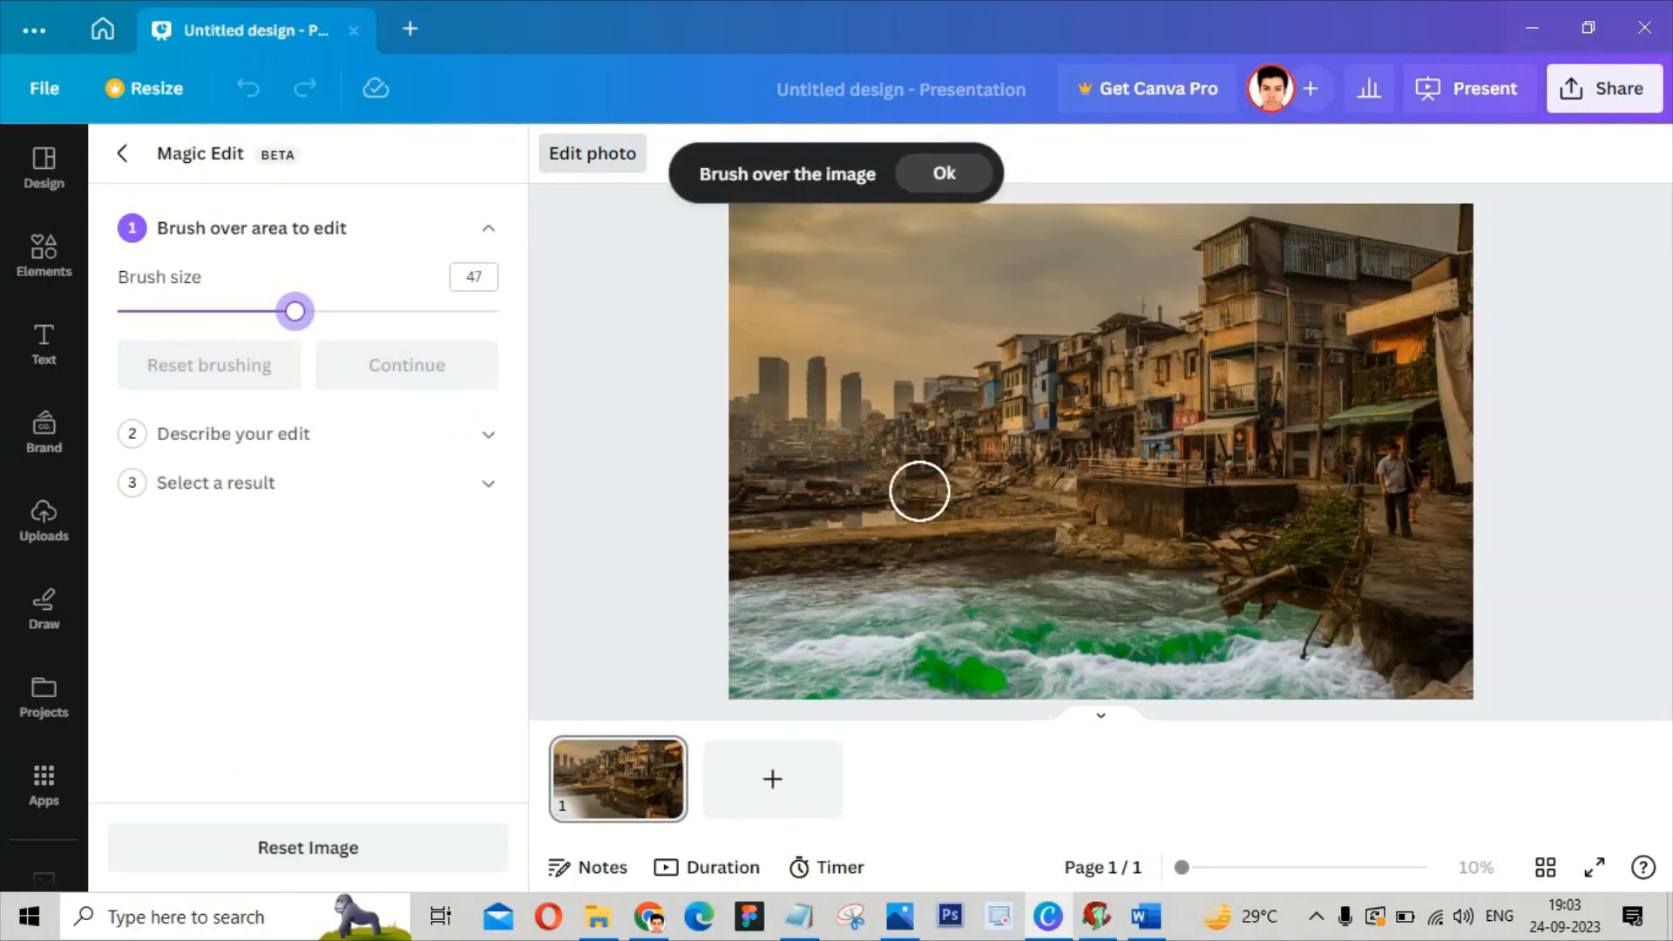
{"action": "mouse_move", "coordinate": [940, 494]}
{"action": "left_mouse_down"}
{"action": "mouse_move", "coordinate": [794, 471]}
{"action": "mouse_move", "coordinate": [745, 504]}
{"action": "mouse_move", "coordinate": [930, 482]}
{"action": "left_mouse_up"}
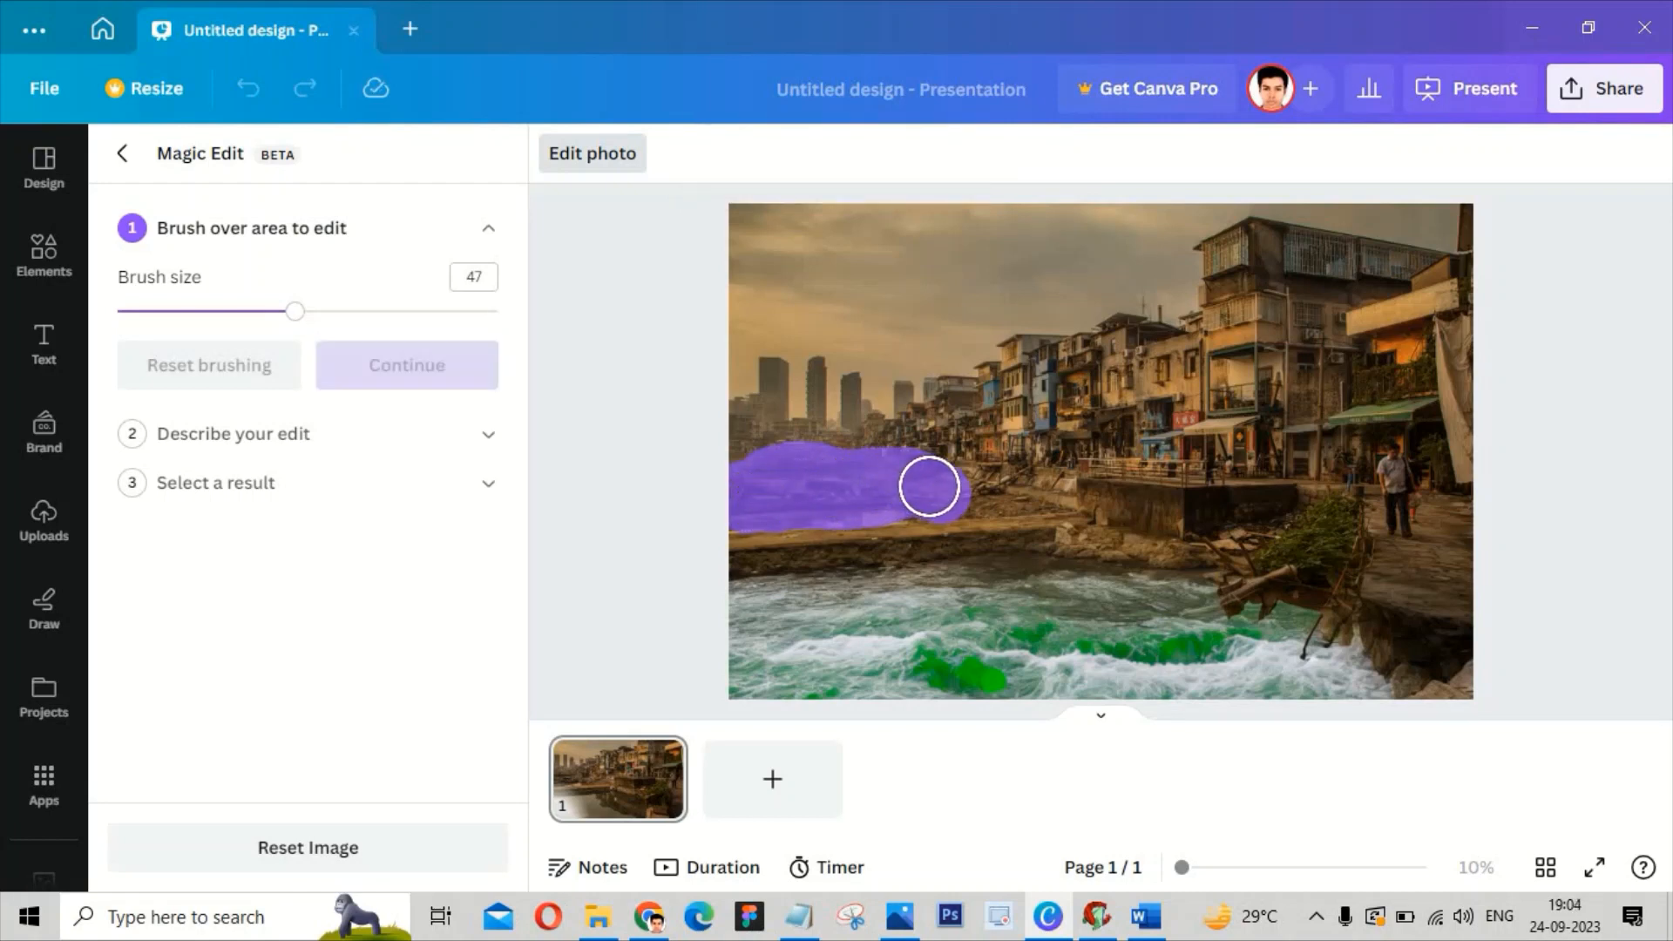
{"action": "left_click_drag", "start_coordinate": [277, 319], "coordinate": [231, 321]}
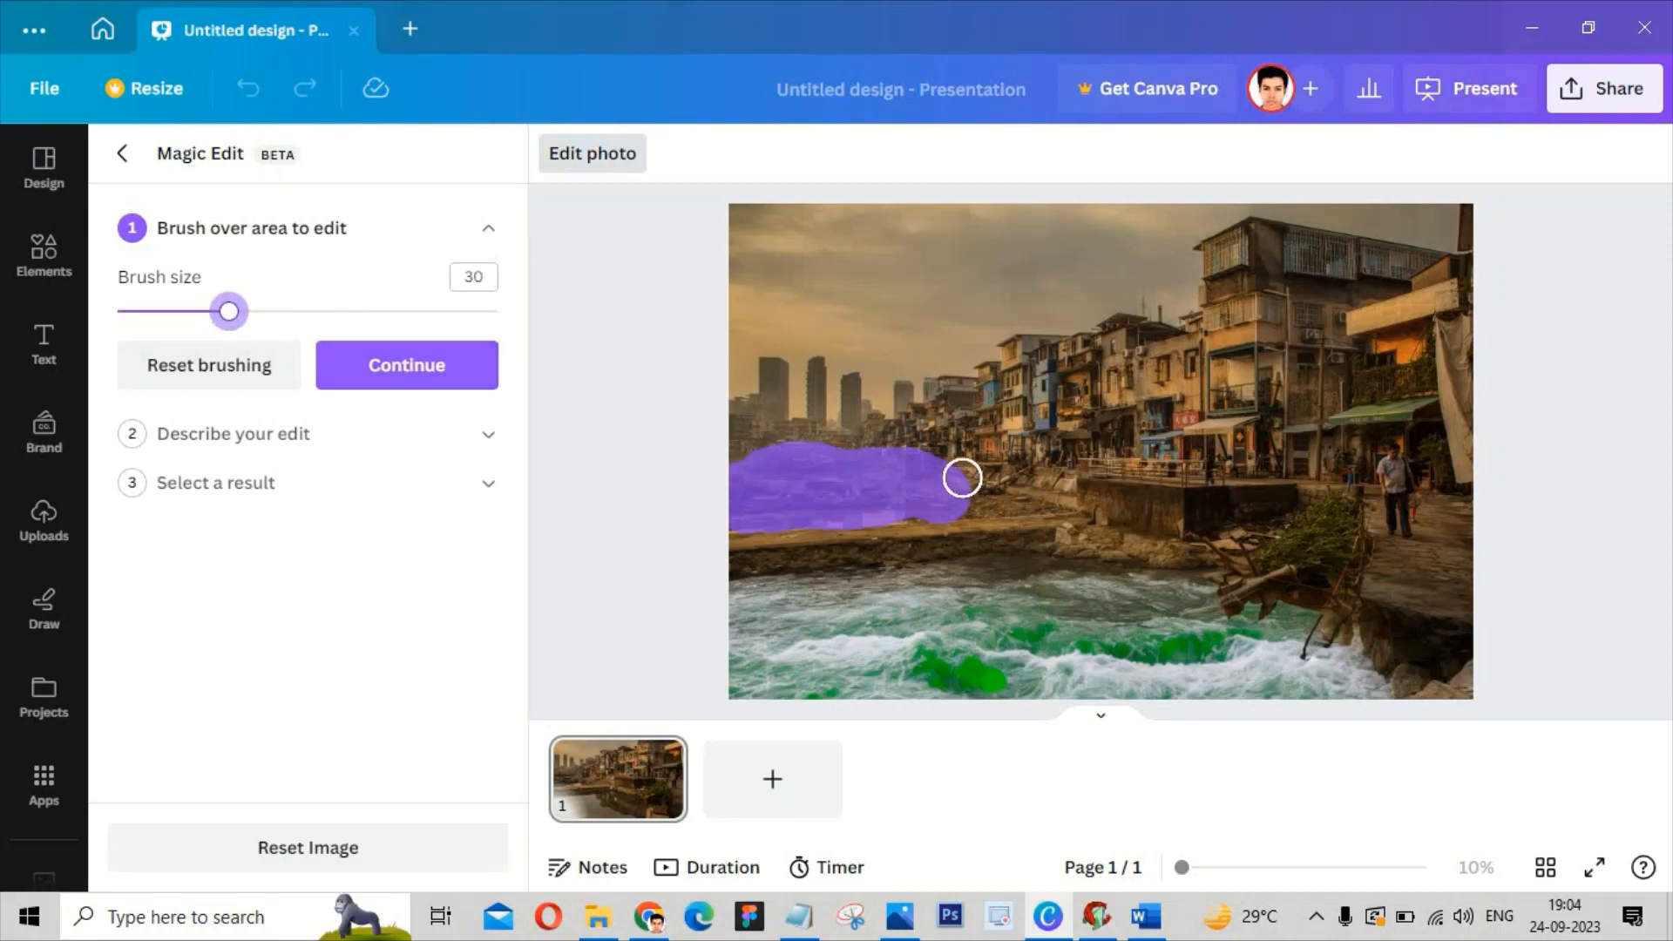
{"action": "mouse_move", "coordinate": [962, 478]}
{"action": "left_mouse_down"}
{"action": "mouse_move", "coordinate": [1140, 498]}
{"action": "mouse_move", "coordinate": [917, 515]}
{"action": "left_mouse_up"}
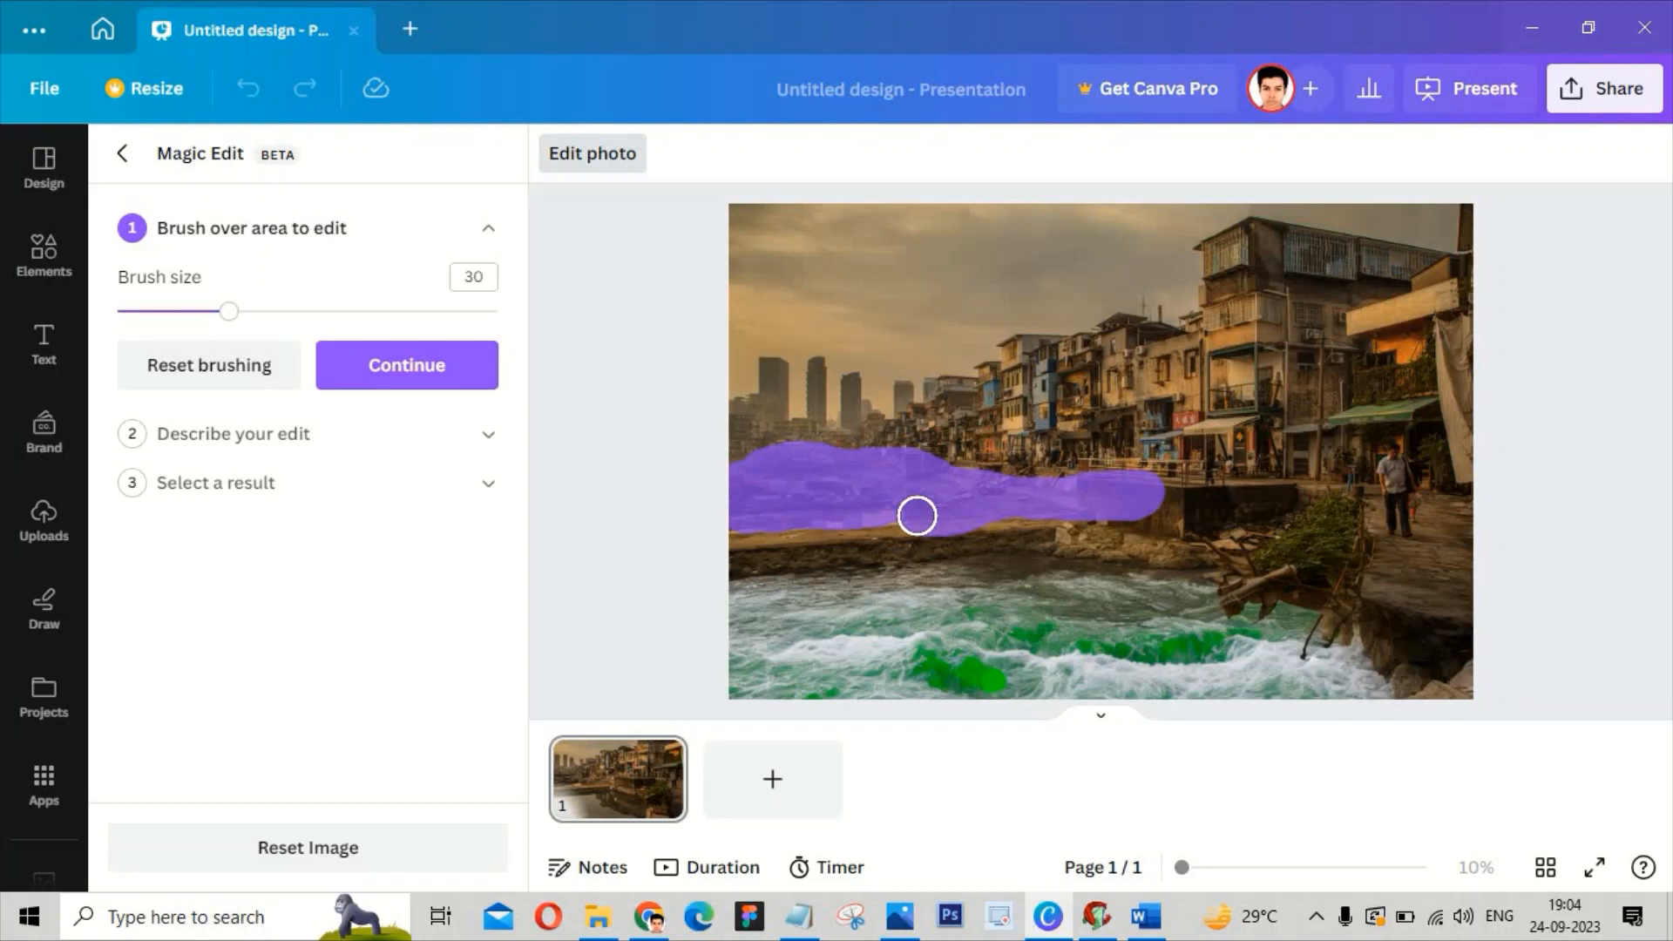
Step: Generate Magic Edit results for the brushed bank with the suggestion "Add a deer"
{"action": "left_click", "coordinate": [455, 377]}
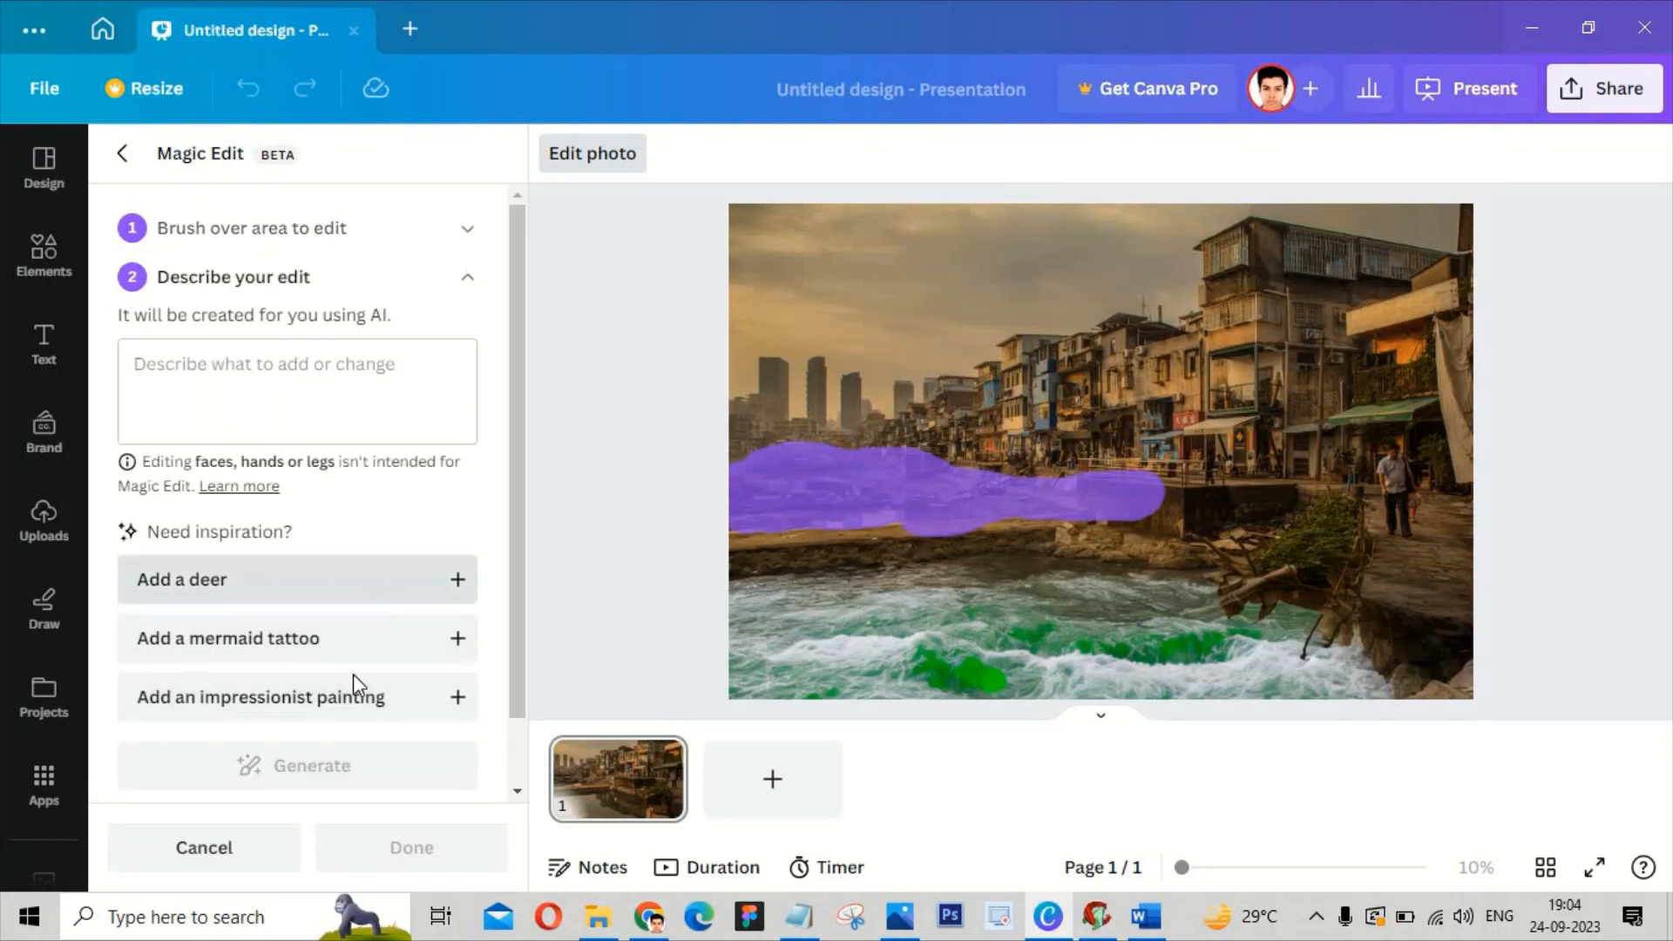
{"action": "left_click", "coordinate": [356, 582]}
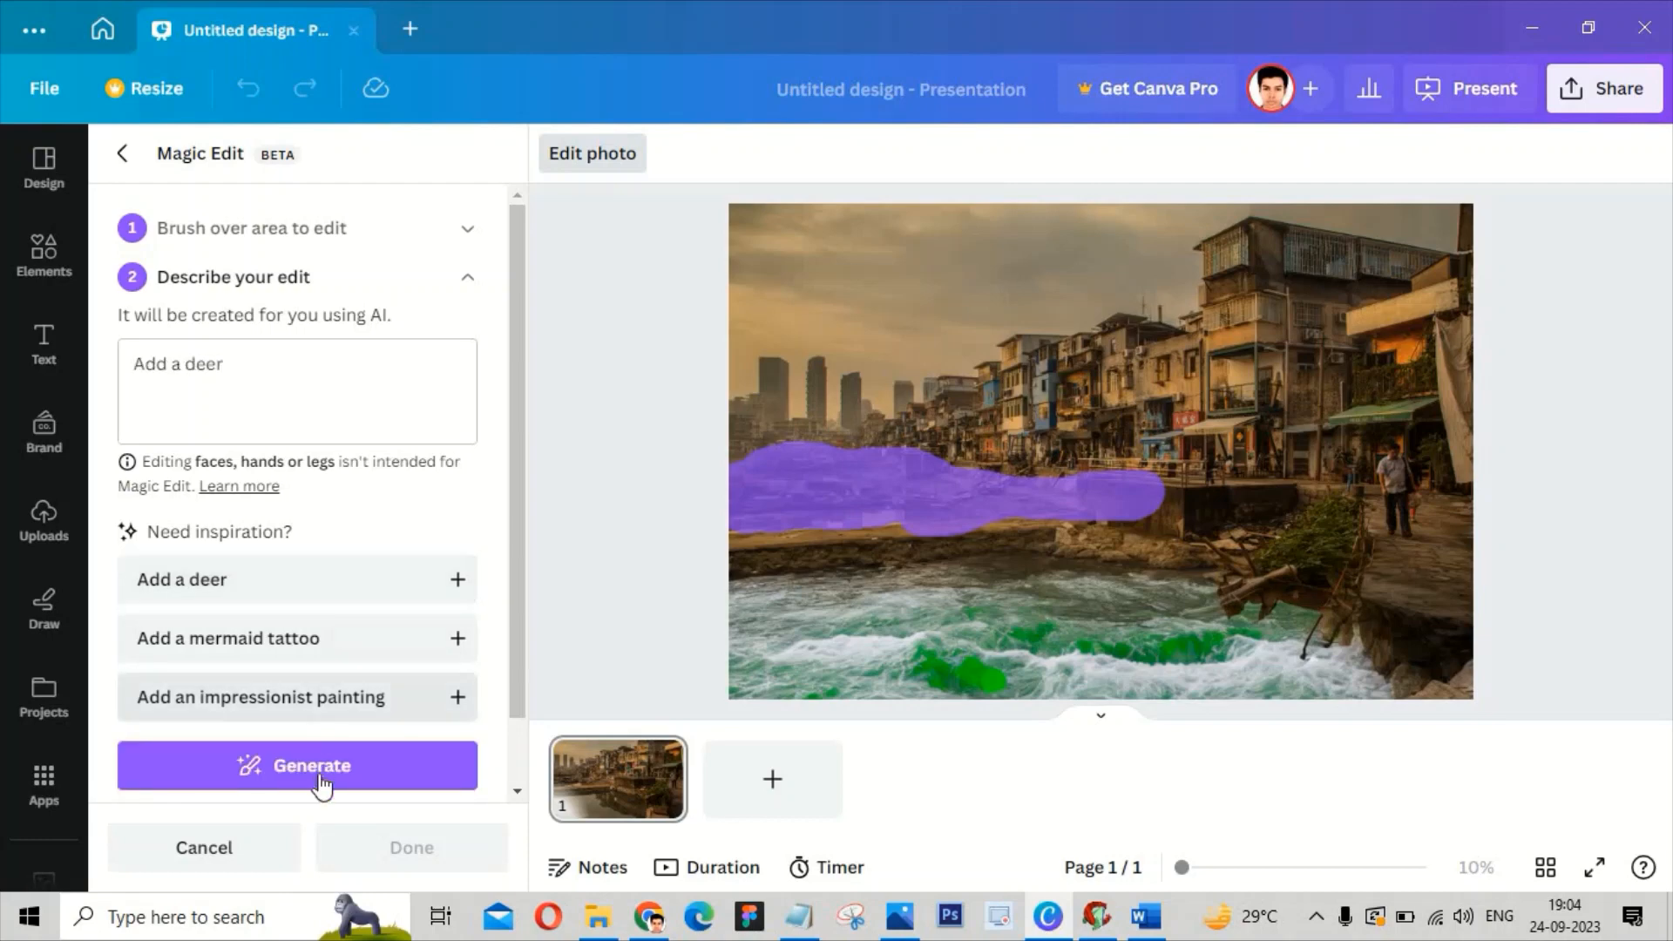
{"action": "left_click", "coordinate": [318, 781]}
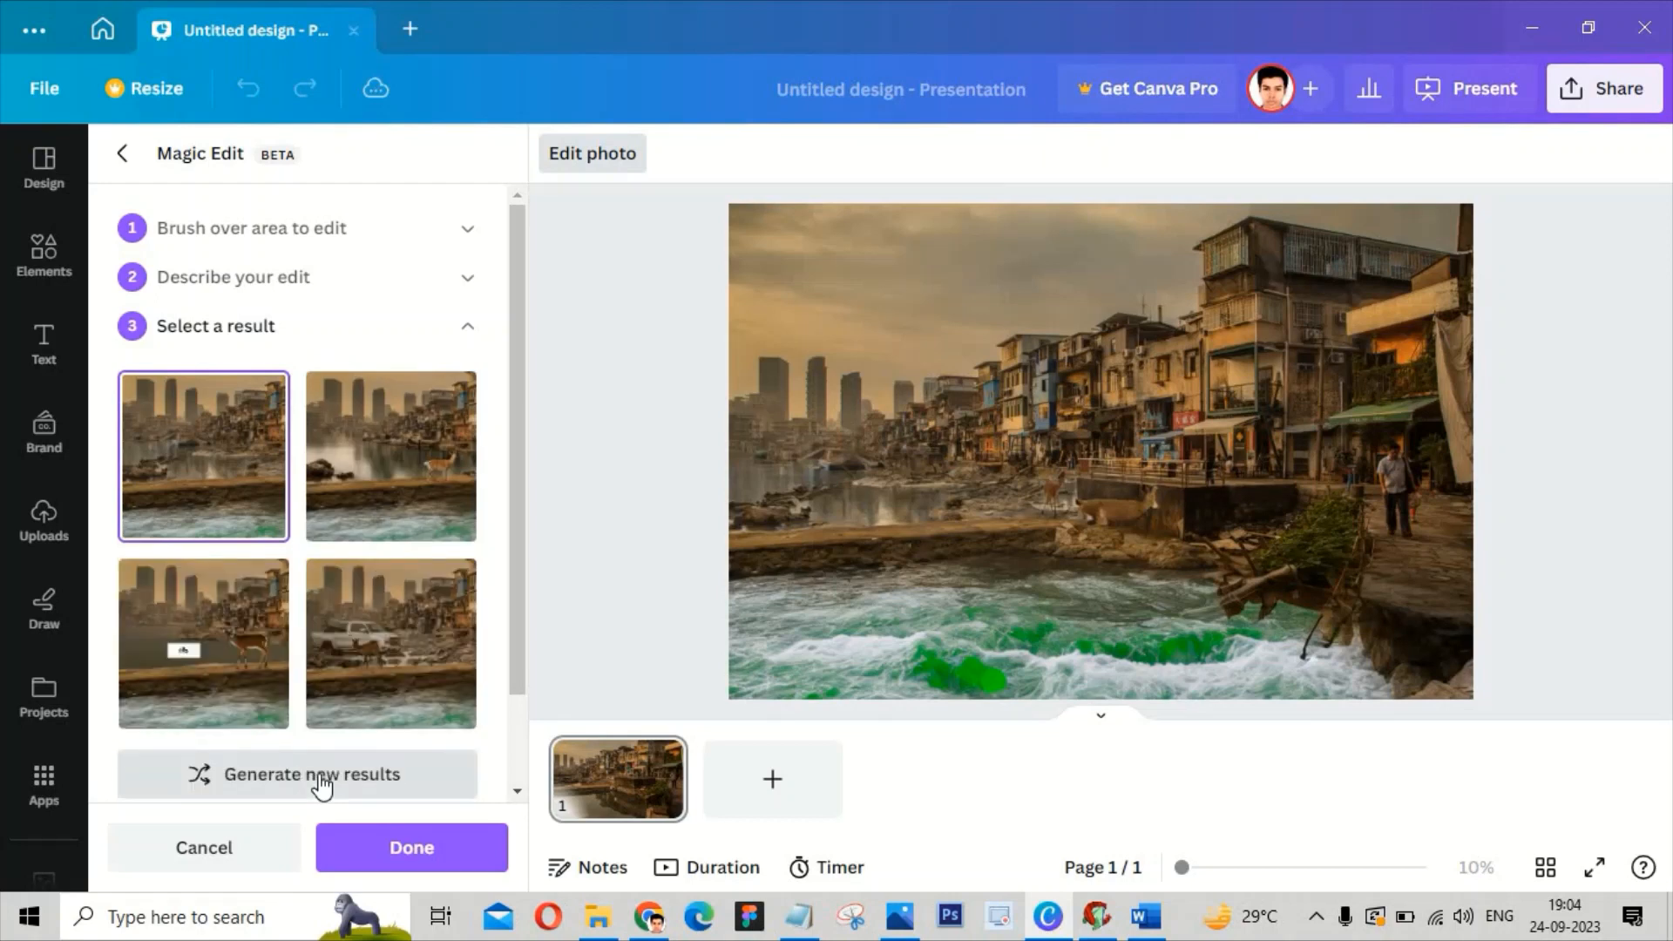
Step: Compare the generated deer variants and apply the one with three deer standing along the calm water
{"action": "left_click", "coordinate": [461, 520]}
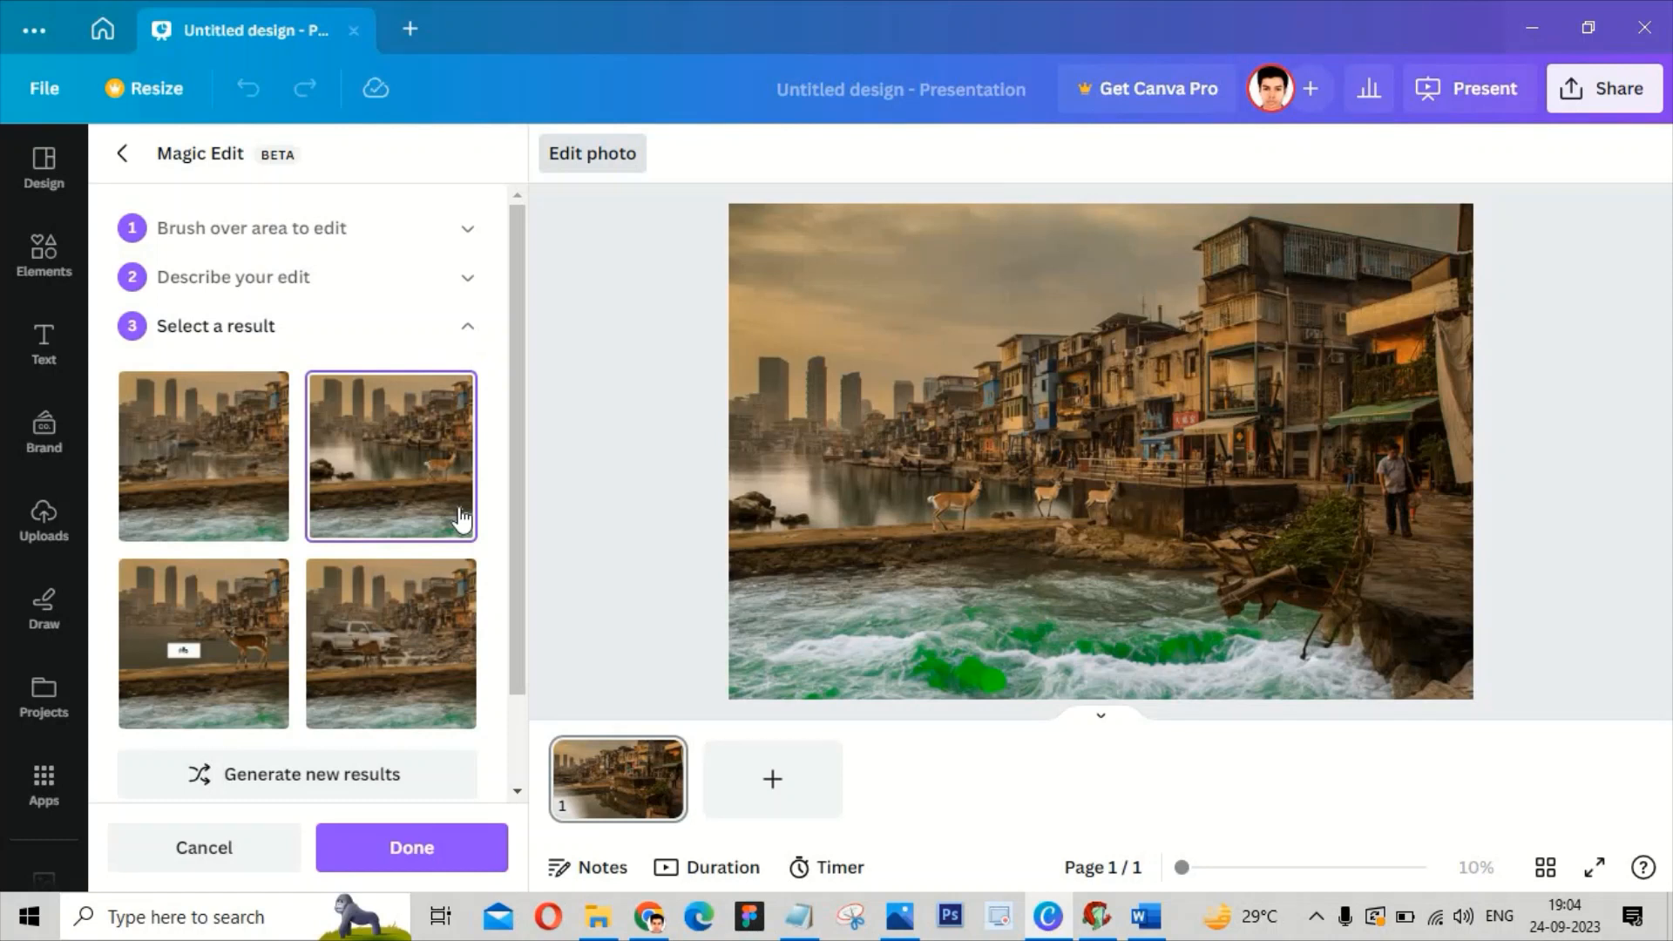
{"action": "left_click", "coordinate": [232, 448]}
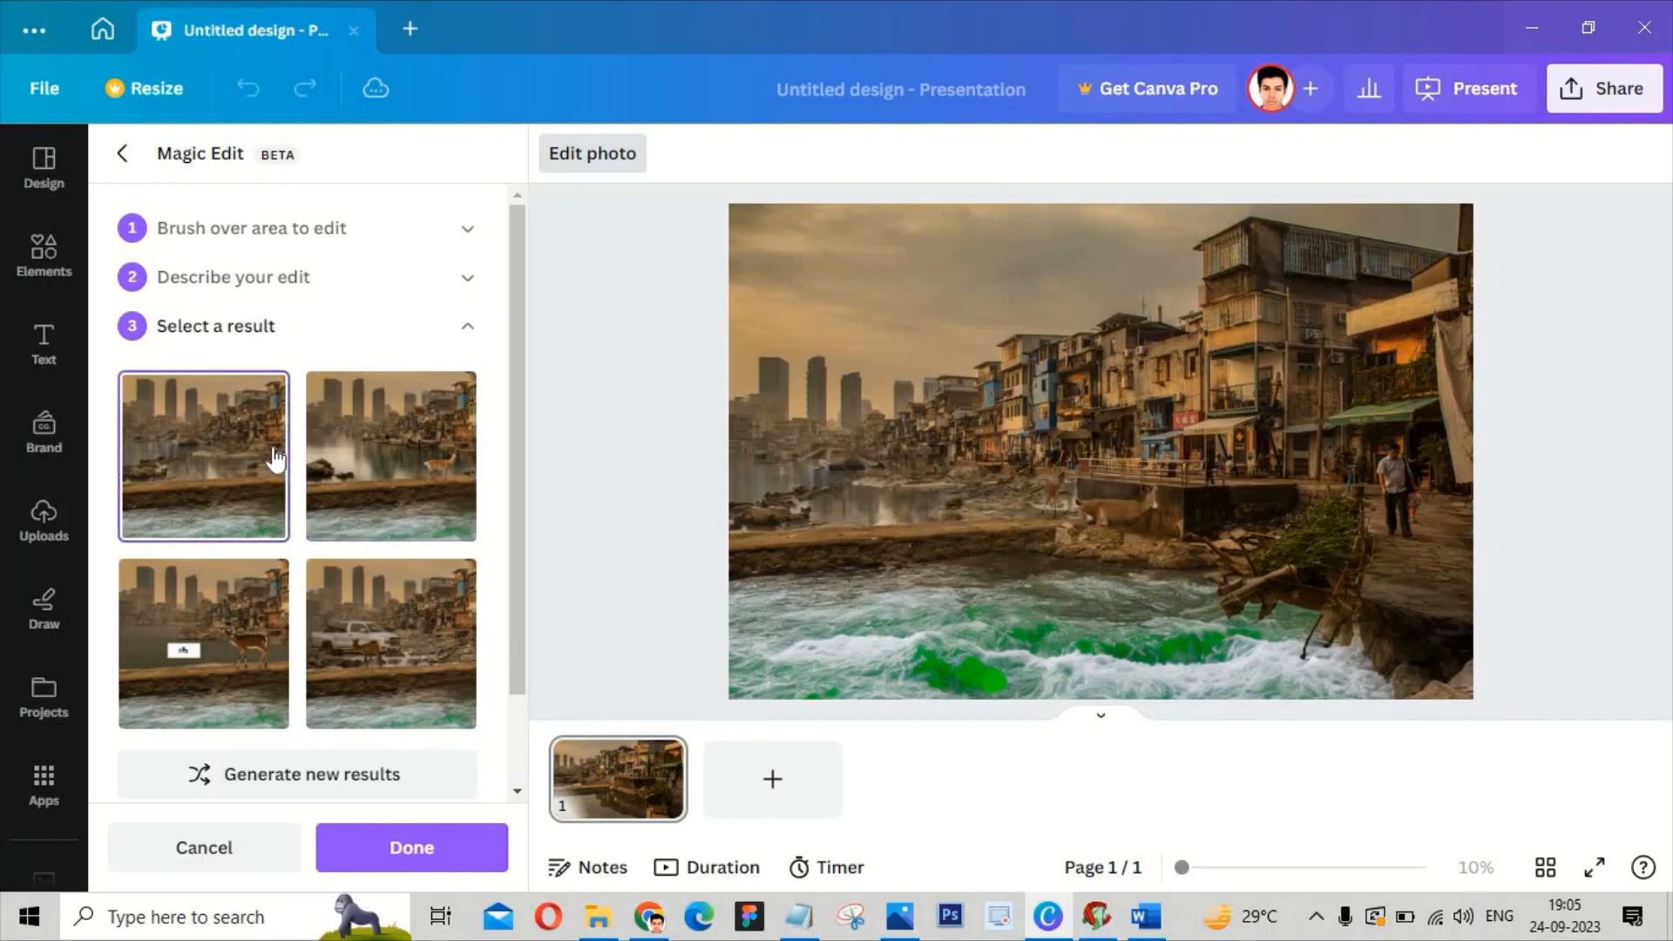
{"action": "left_click", "coordinate": [363, 471]}
{"action": "left_click", "coordinate": [364, 612]}
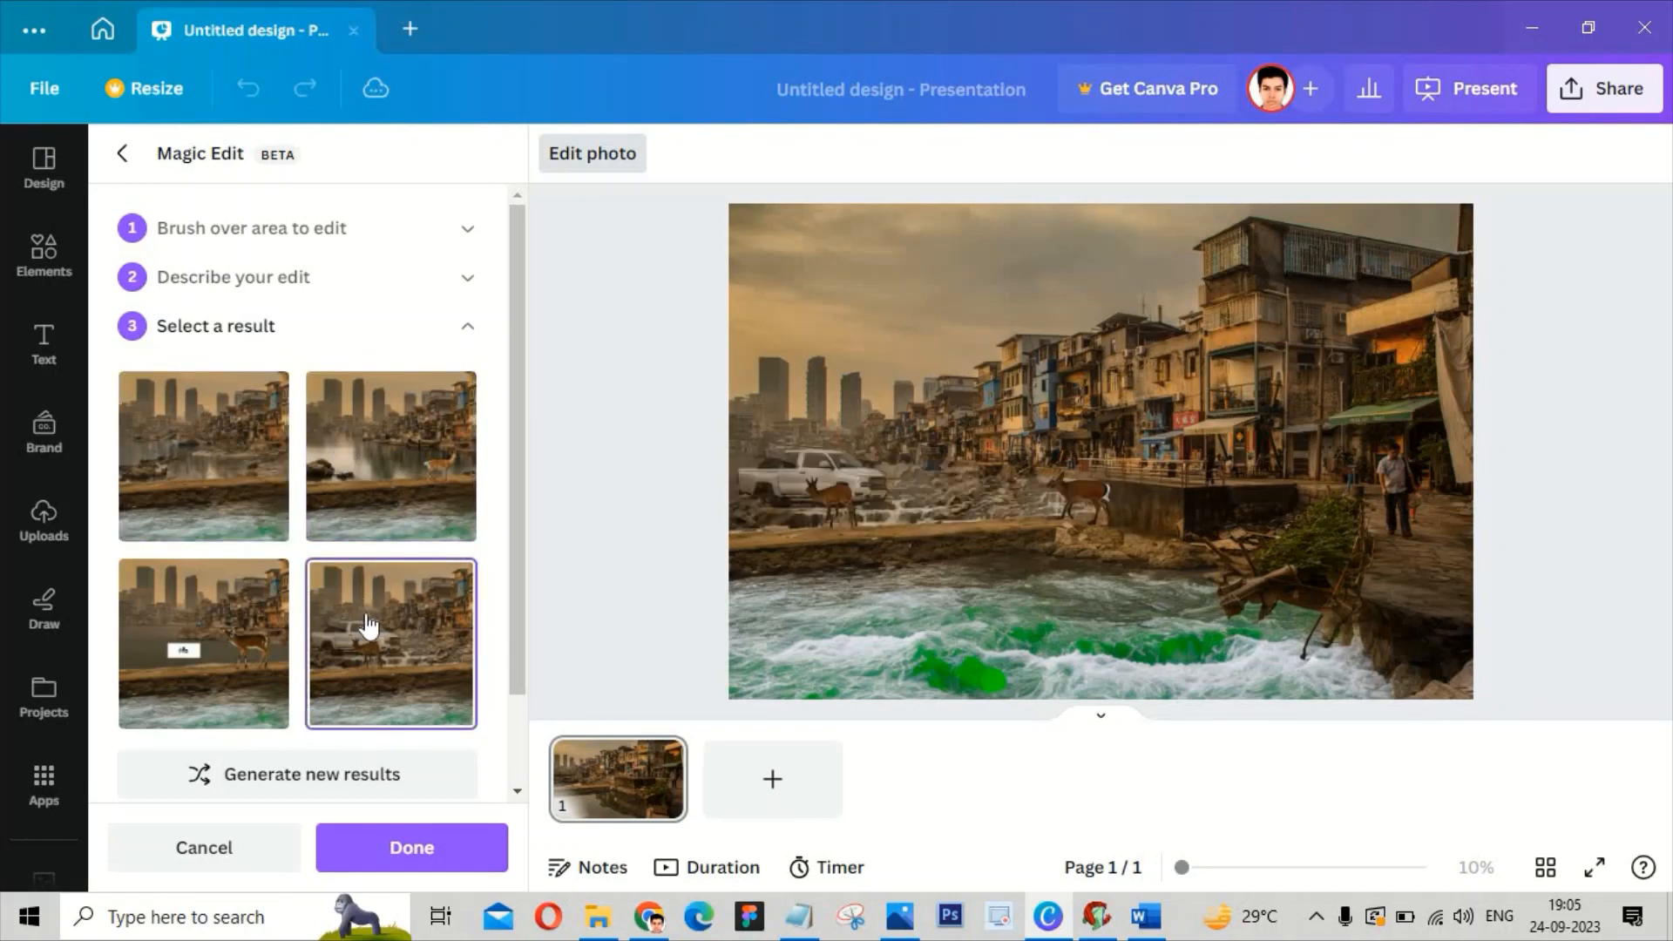
{"action": "left_click", "coordinate": [235, 652]}
{"action": "left_click", "coordinate": [328, 494]}
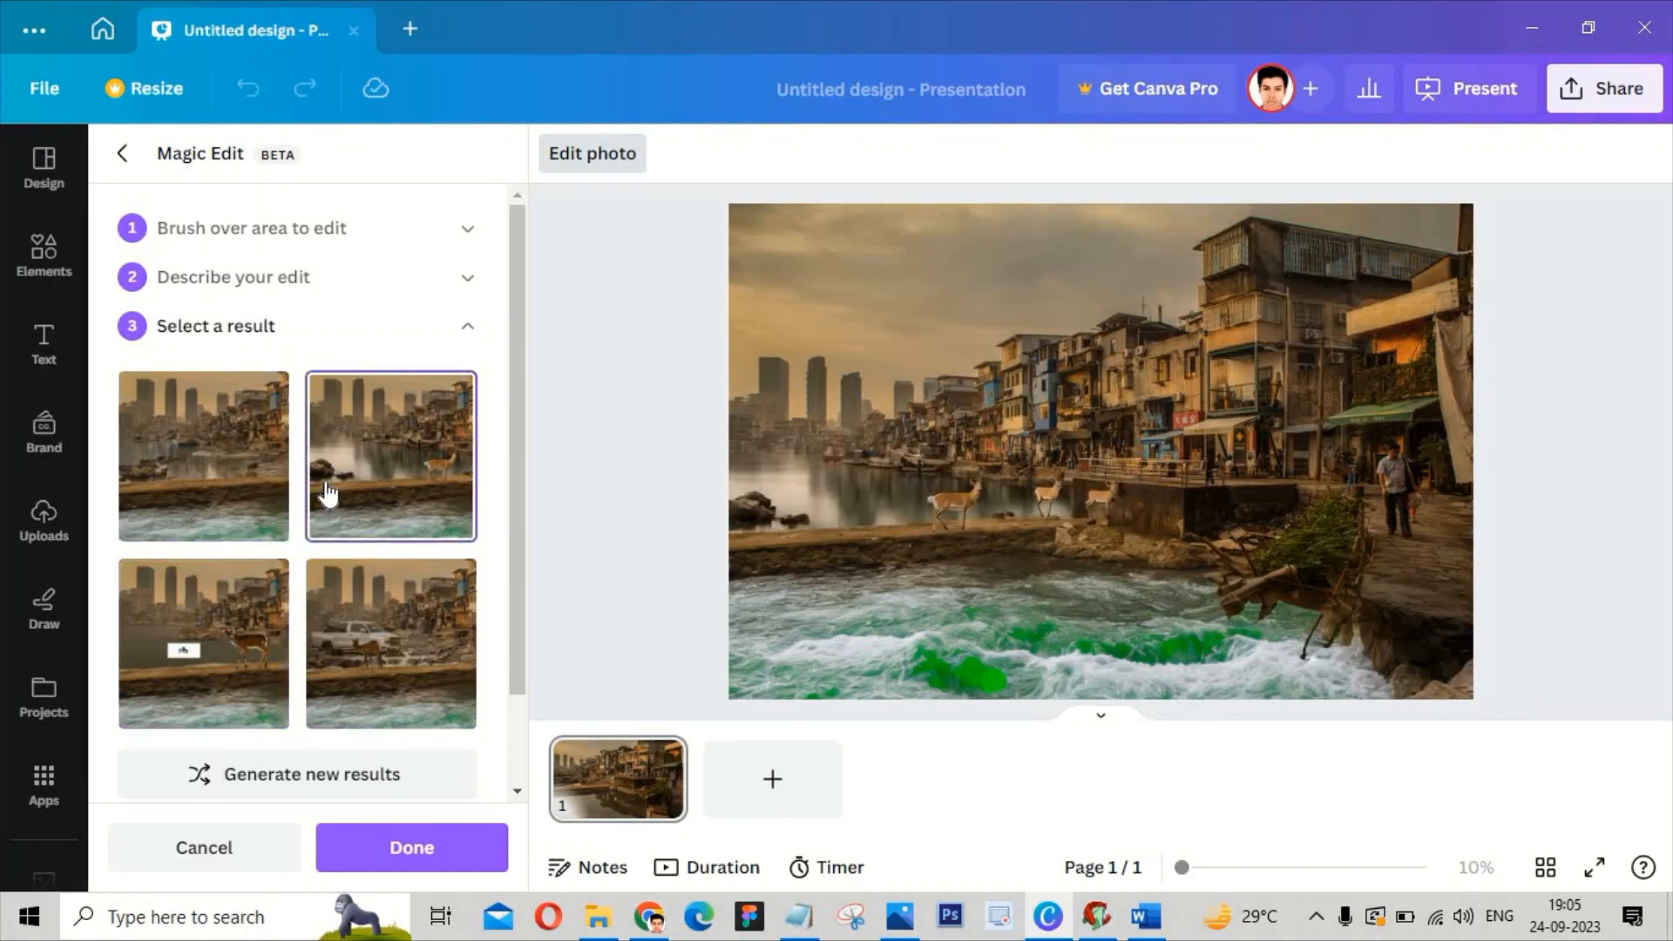
{"action": "left_click", "coordinate": [410, 847]}
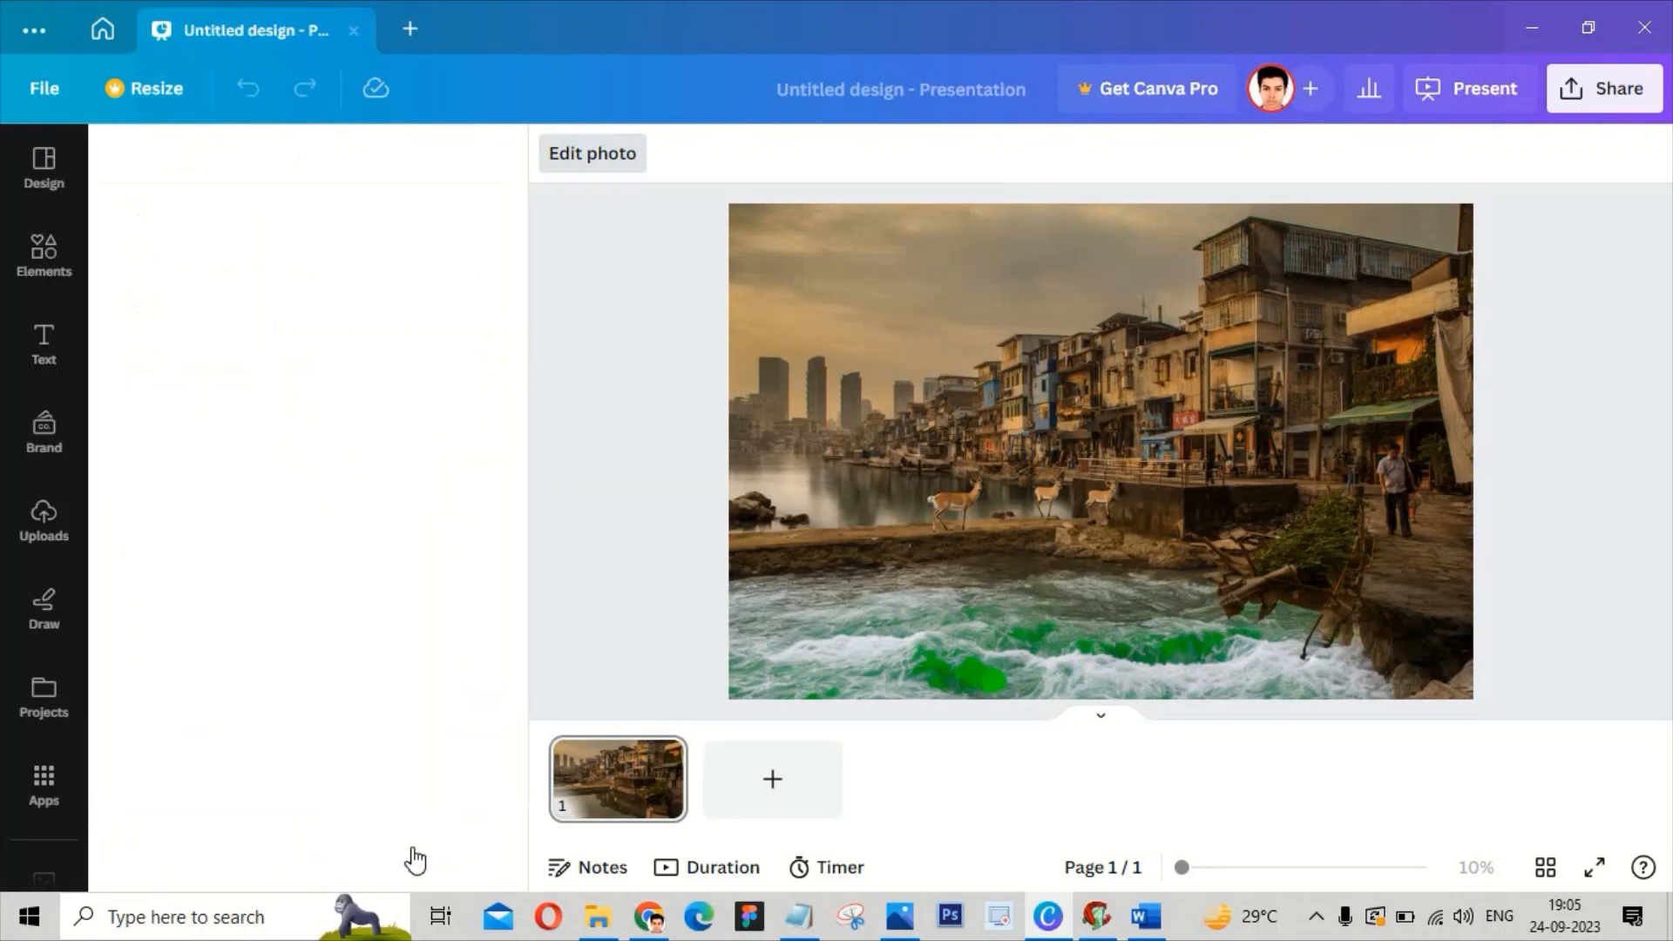
Step: Reopen Magic Edit and brush over the distant skyscrapers and the sky around them with brush size 41
{"action": "left_click", "coordinate": [422, 341]}
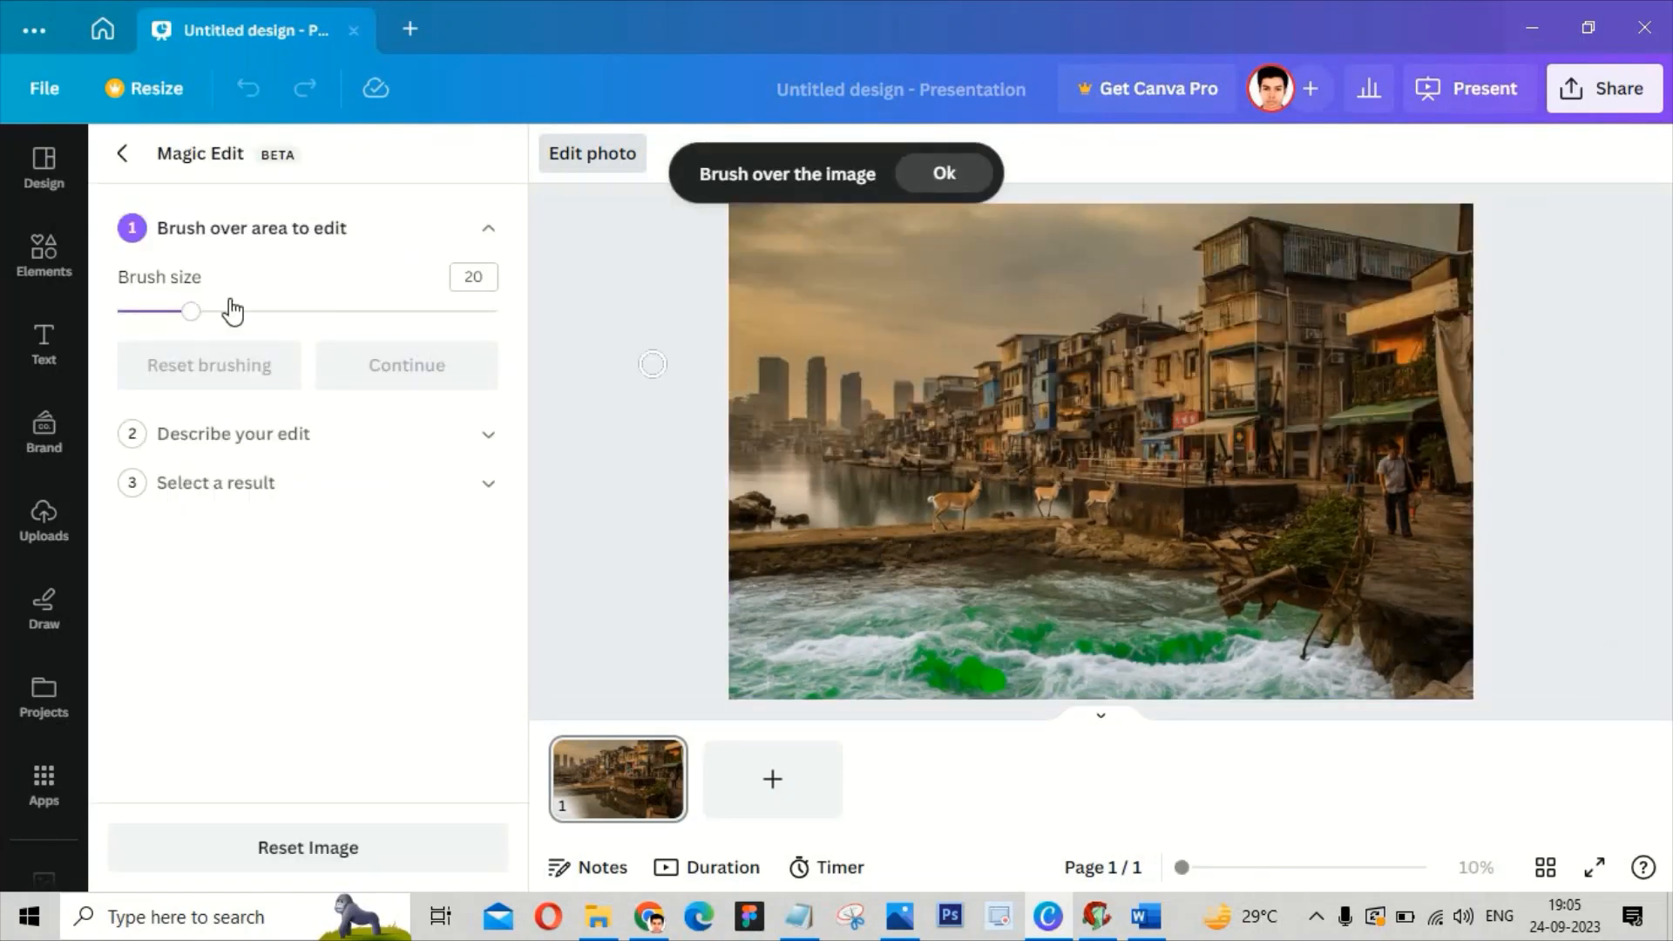
{"action": "left_click_drag", "start_coordinate": [186, 323], "coordinate": [271, 311]}
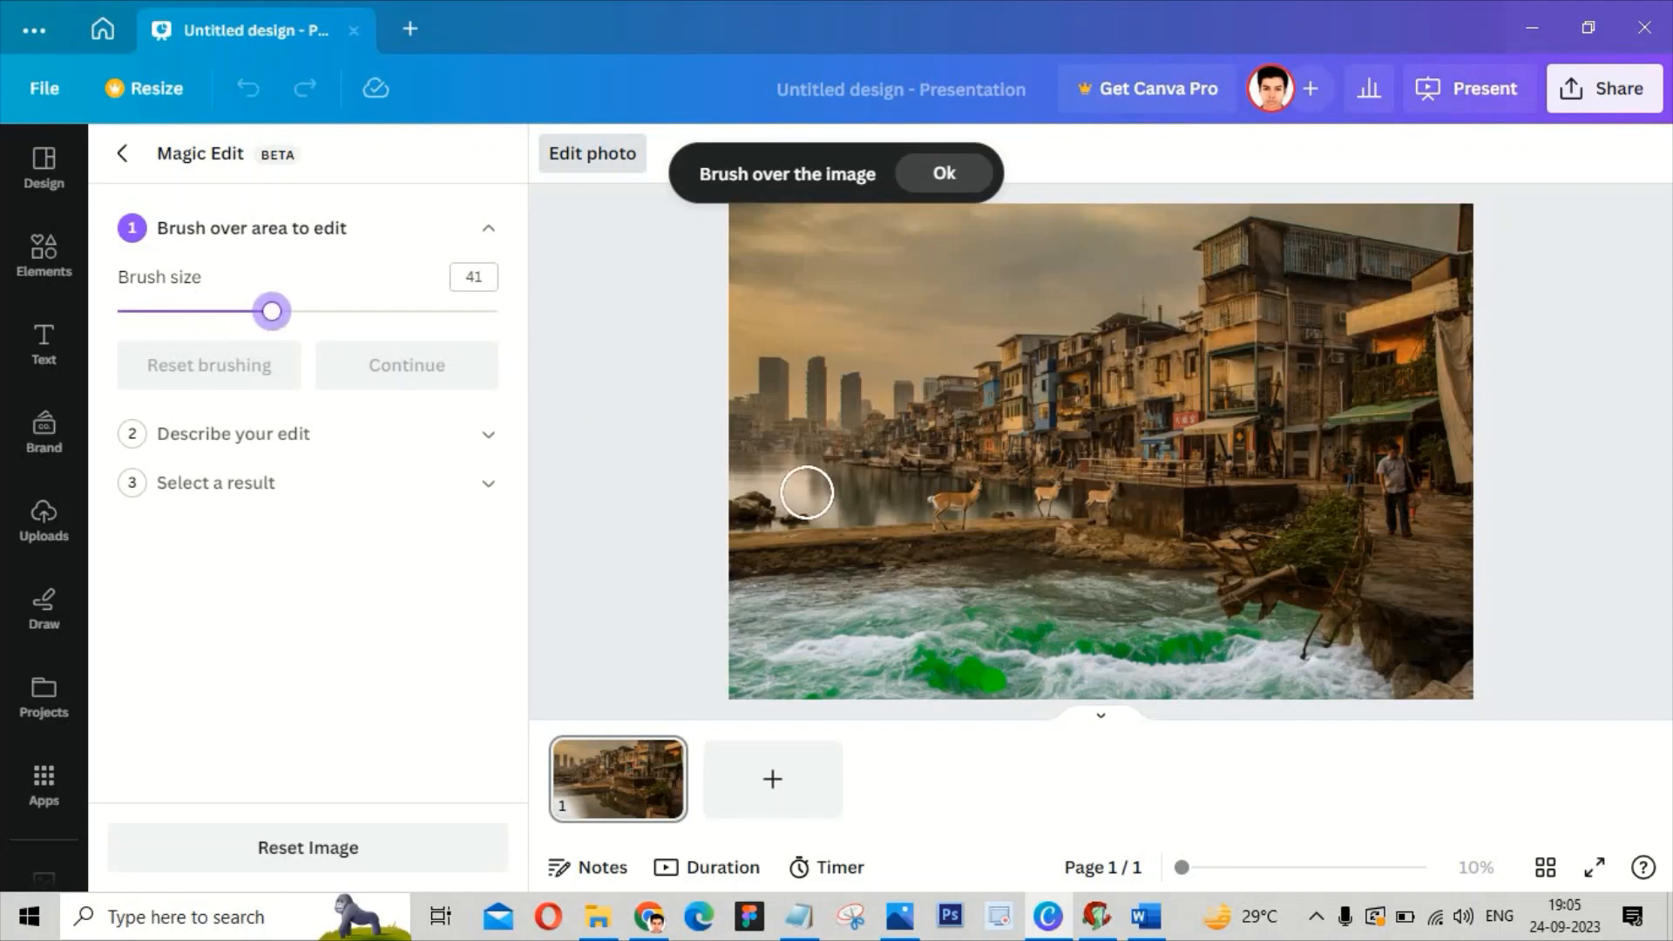
{"action": "mouse_move", "coordinate": [750, 421]}
{"action": "left_mouse_down"}
{"action": "mouse_move", "coordinate": [780, 357]}
{"action": "mouse_move", "coordinate": [739, 370]}
{"action": "mouse_move", "coordinate": [731, 423]}
{"action": "mouse_move", "coordinate": [809, 429]}
{"action": "mouse_move", "coordinate": [807, 374]}
{"action": "mouse_move", "coordinate": [832, 393]}
{"action": "mouse_move", "coordinate": [894, 387]}
{"action": "mouse_move", "coordinate": [821, 431]}
{"action": "mouse_move", "coordinate": [767, 435]}
{"action": "mouse_move", "coordinate": [725, 428]}
{"action": "mouse_move", "coordinate": [850, 375]}
{"action": "mouse_move", "coordinate": [789, 358]}
{"action": "mouse_move", "coordinate": [874, 377]}
{"action": "left_mouse_up"}
Step: Generate edits of the brushed skyline with the suggestion "Make it brighter" and apply the variant with a glowing sun
{"action": "left_click", "coordinate": [361, 383]}
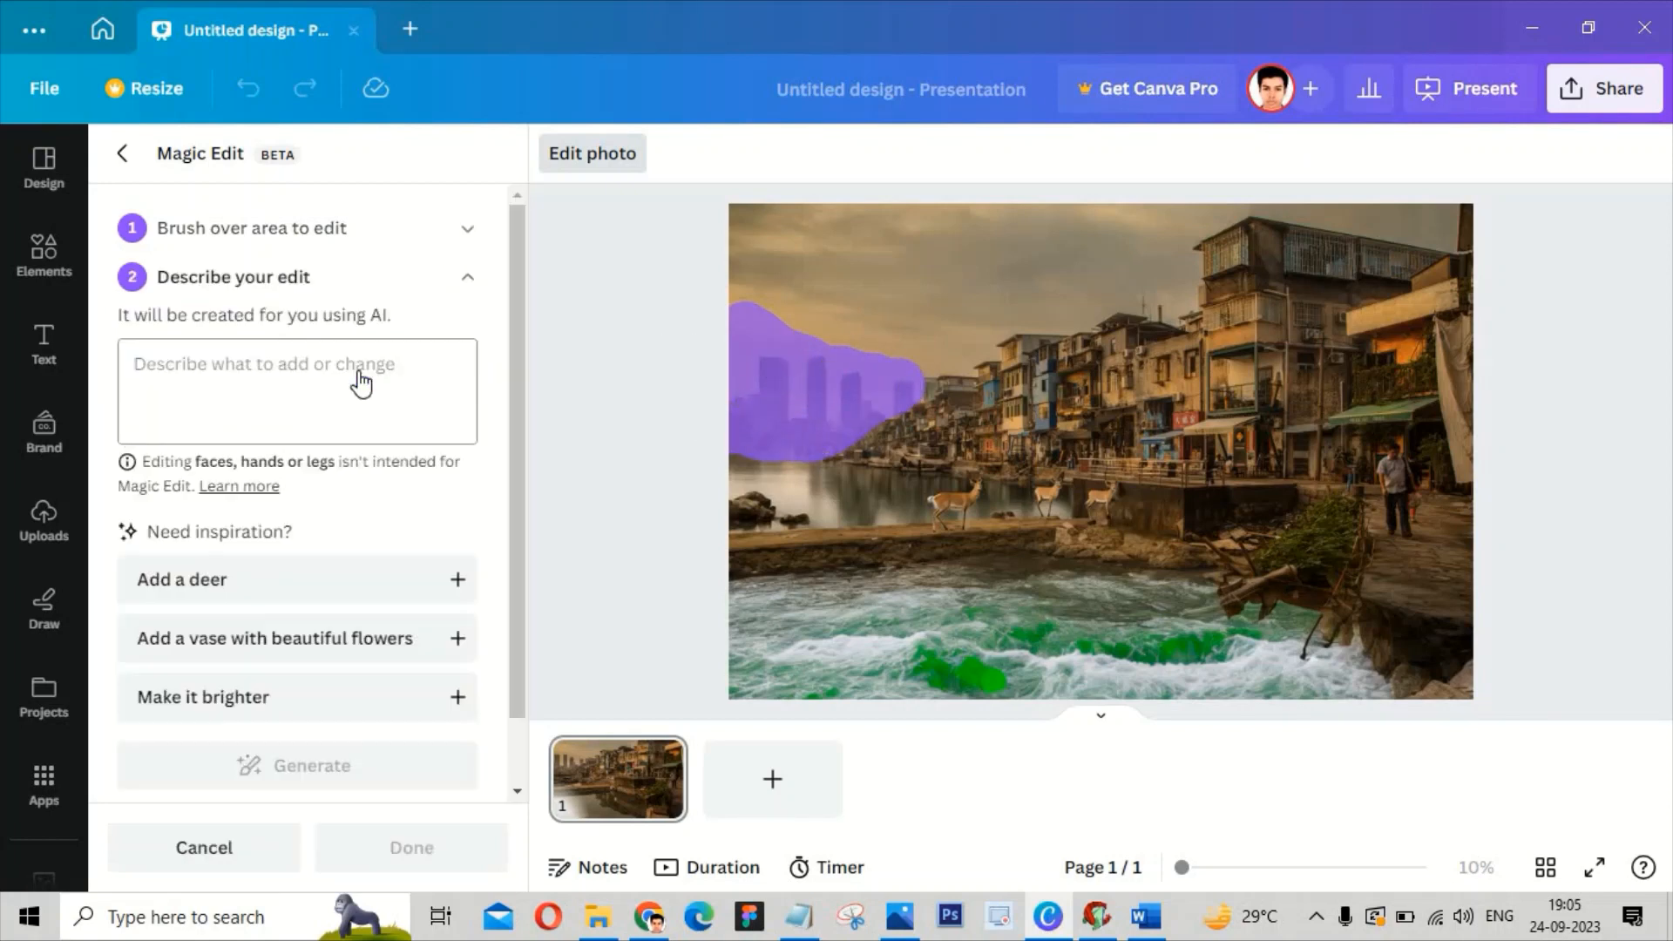
{"action": "left_click", "coordinate": [325, 702]}
{"action": "left_click", "coordinate": [317, 773]}
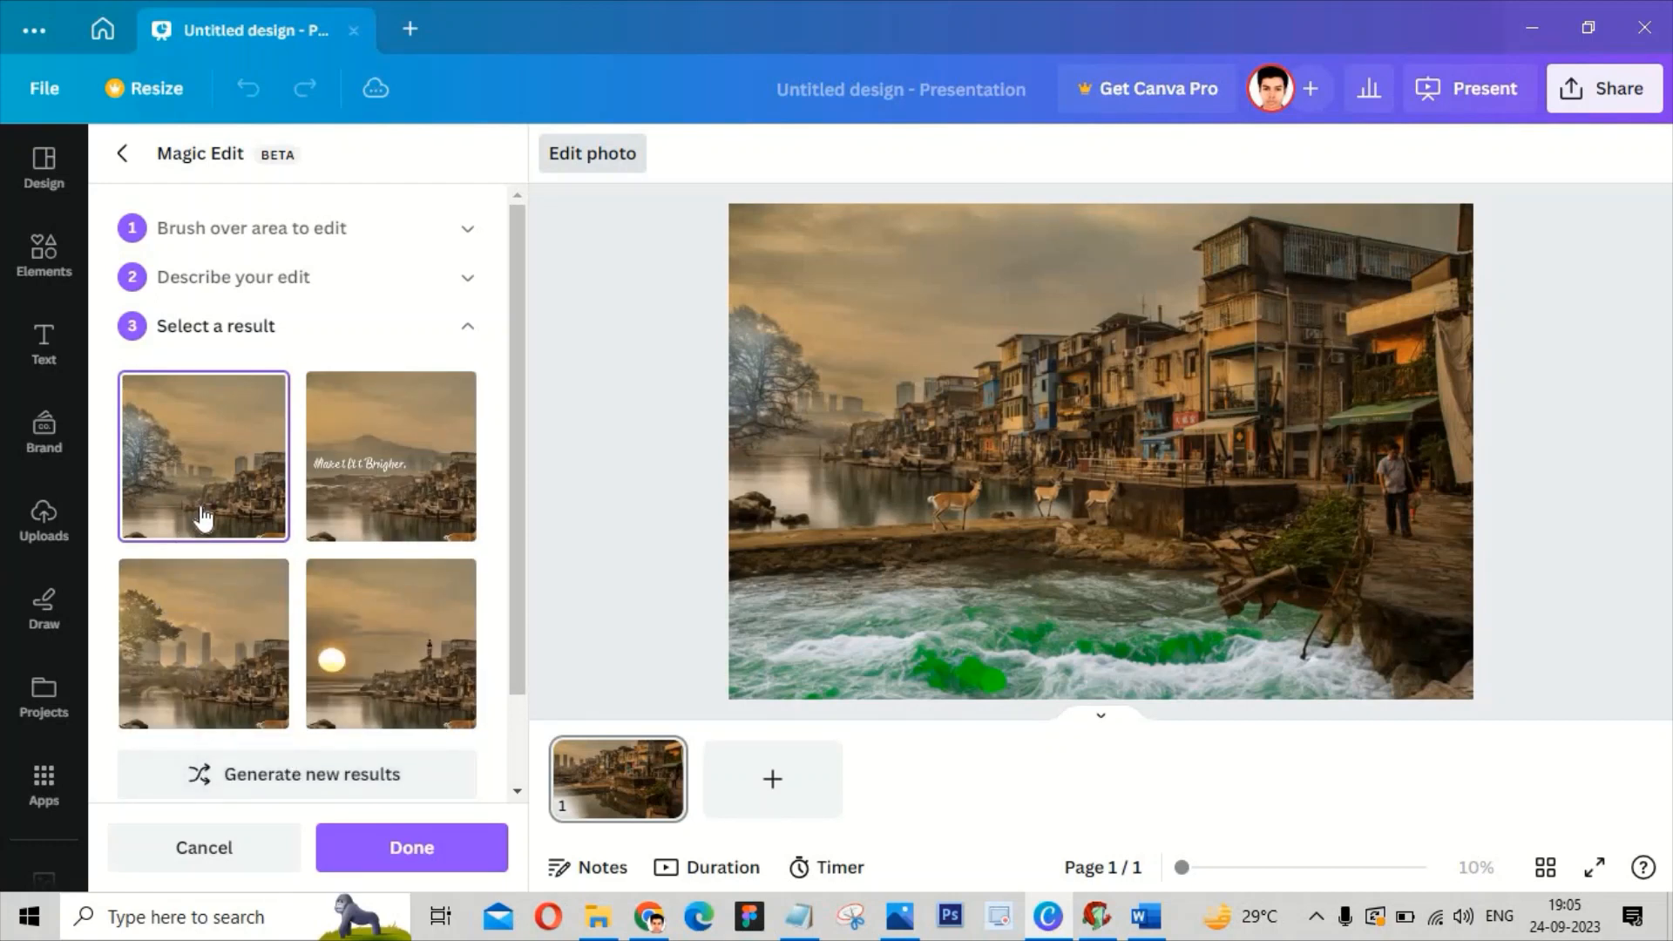
{"action": "left_click", "coordinate": [348, 672]}
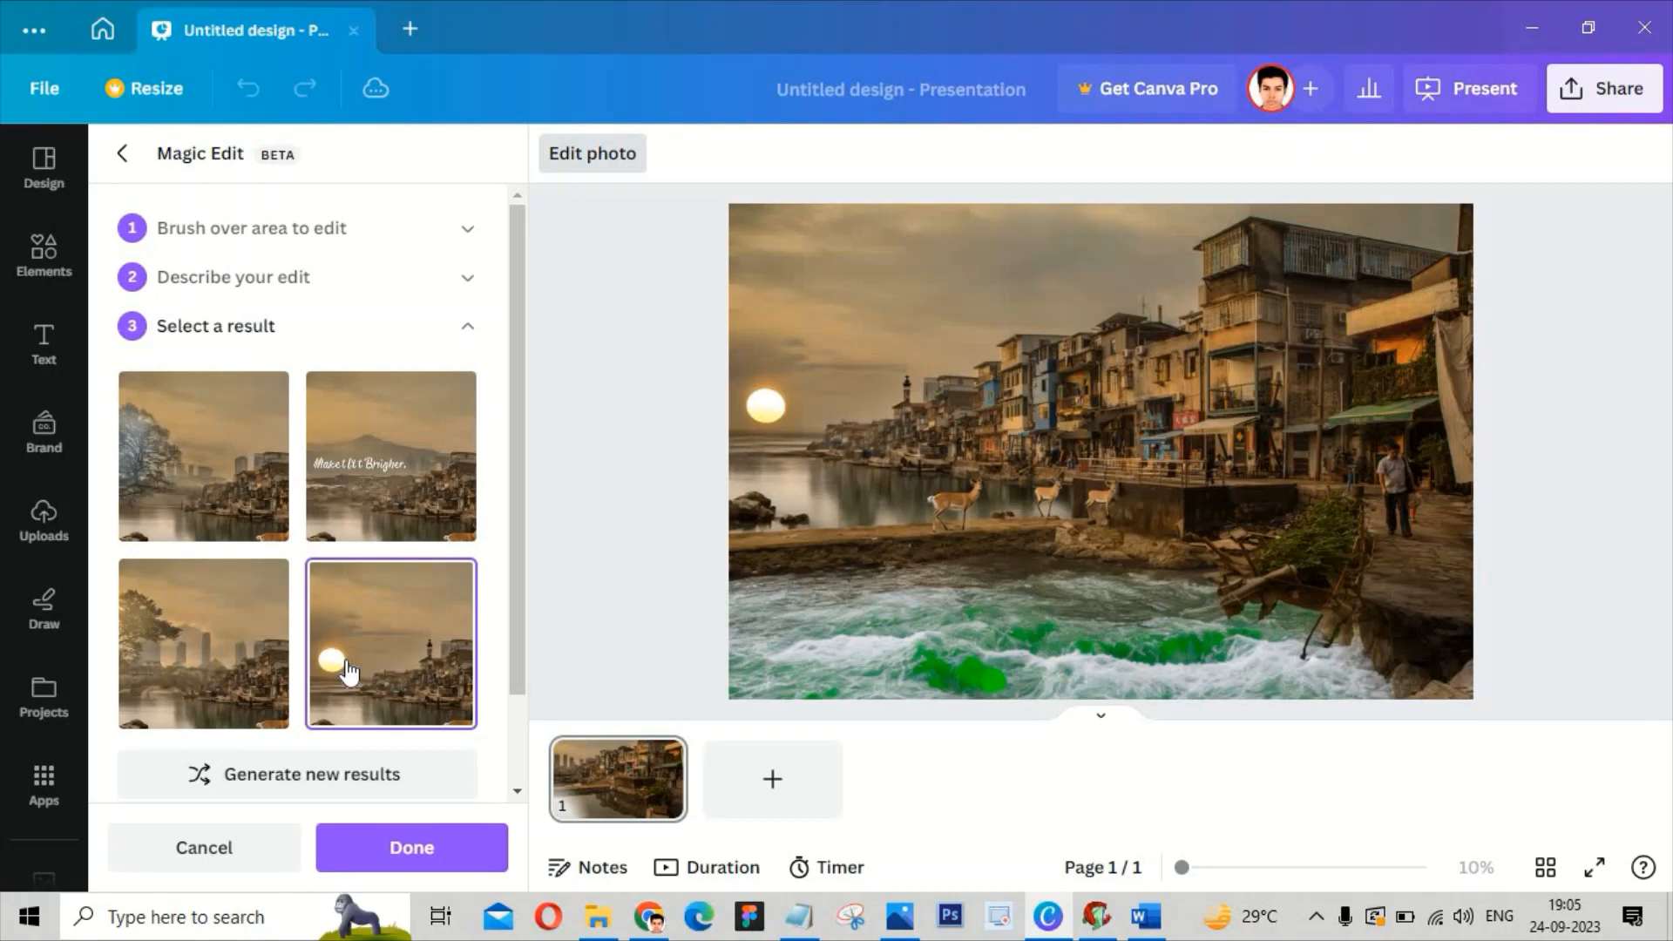
{"action": "left_click", "coordinate": [179, 682]}
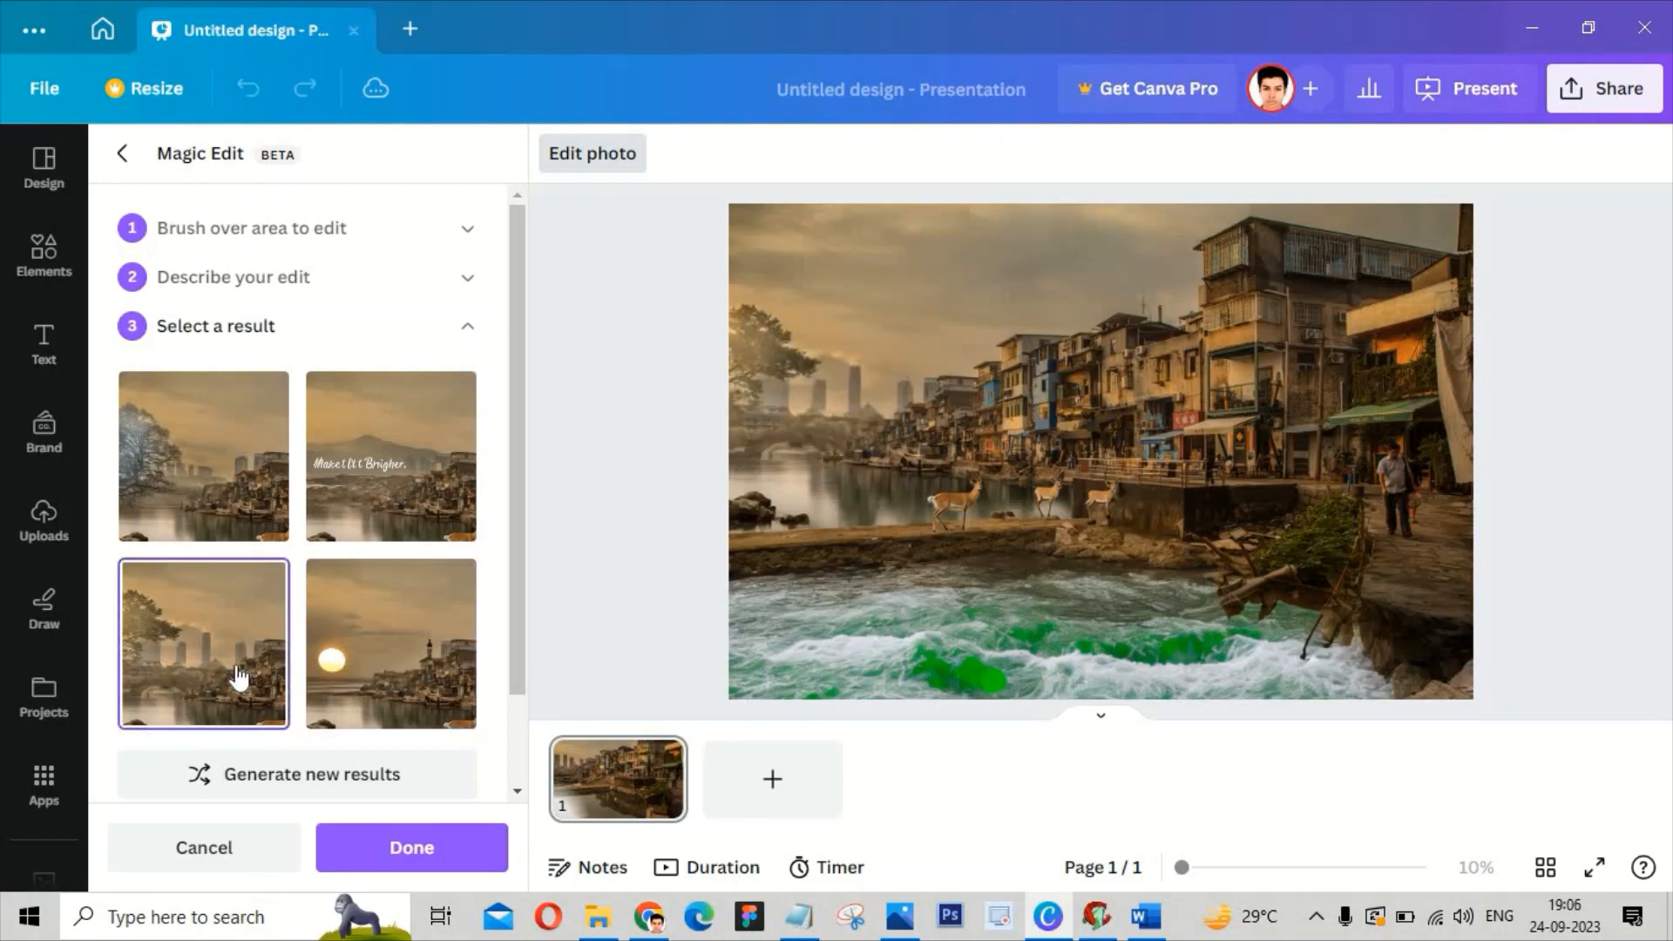
{"action": "left_click", "coordinate": [364, 673]}
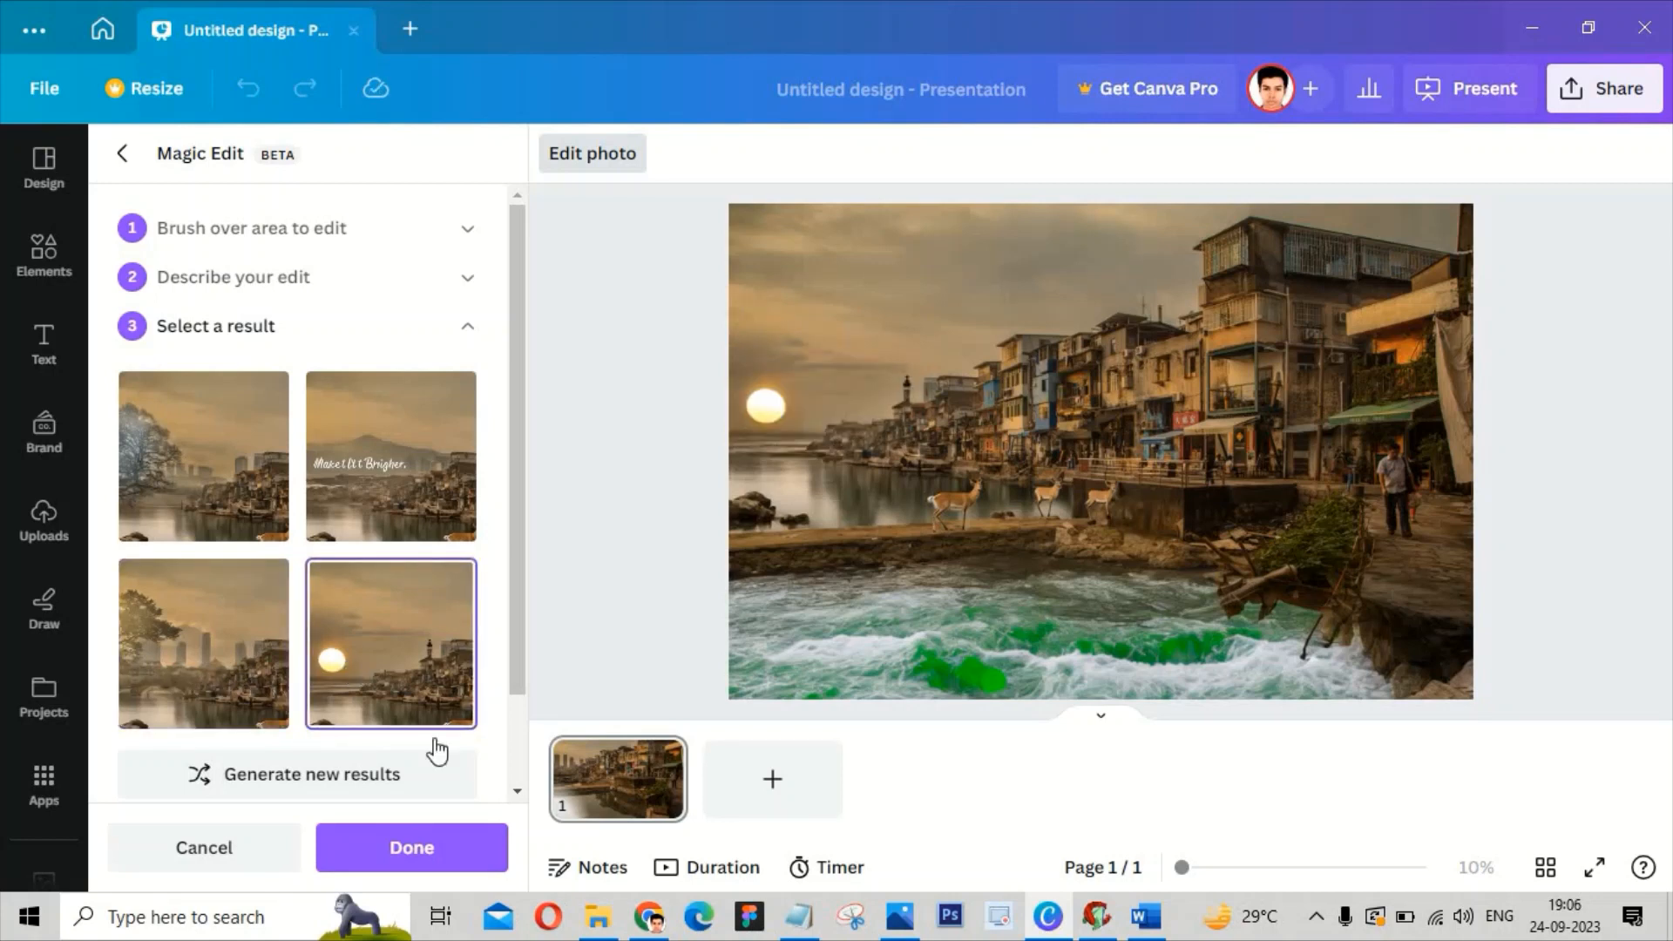
{"action": "left_click", "coordinate": [422, 850]}
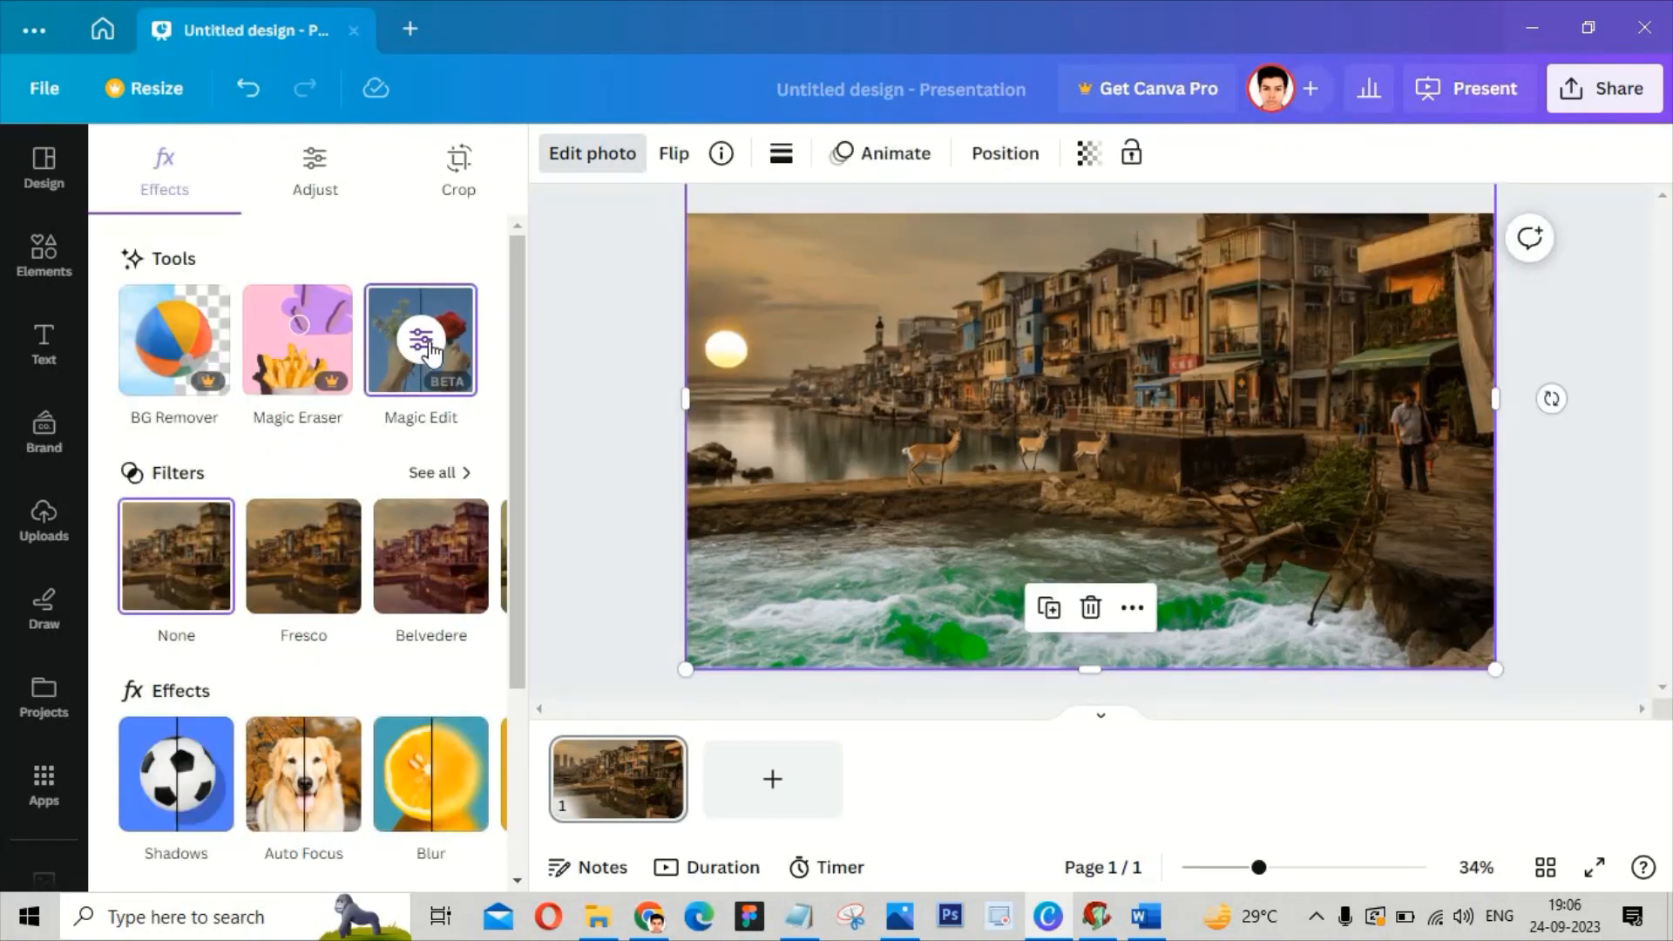
Step: Reopen Magic Edit and brush over the tall riverside buildings above the walking man, together with the sky directly above them
{"action": "left_click", "coordinate": [427, 347]}
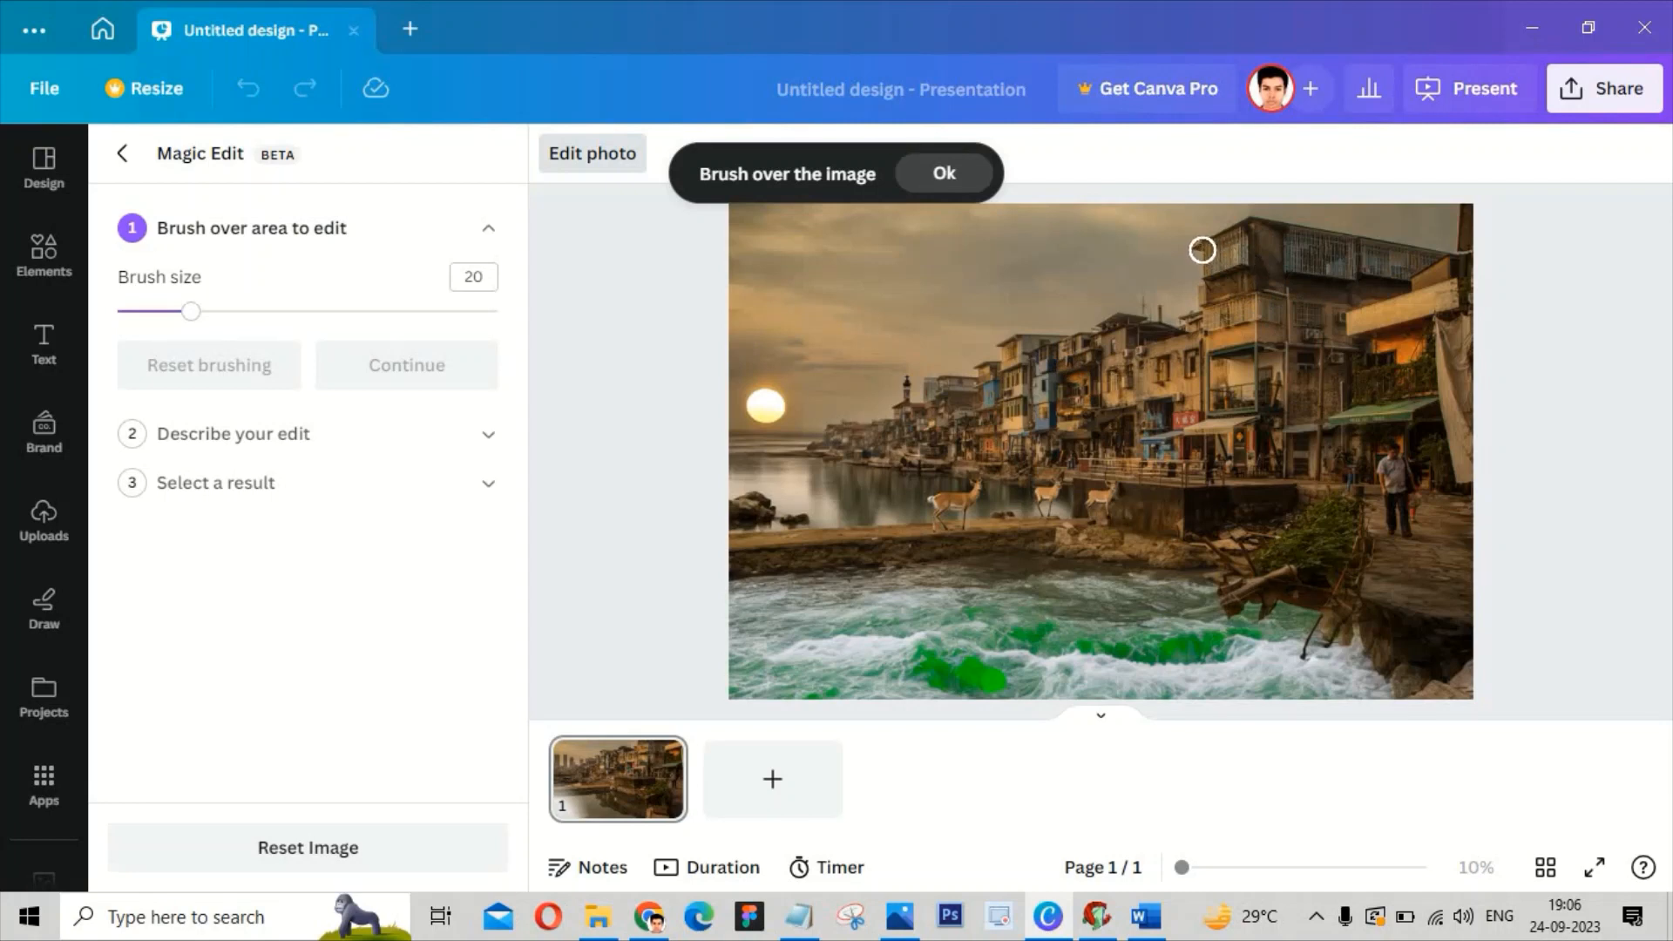
{"action": "mouse_move", "coordinate": [1284, 241]}
{"action": "left_mouse_down"}
{"action": "mouse_move", "coordinate": [1456, 247]}
{"action": "mouse_move", "coordinate": [1433, 249]}
{"action": "mouse_move", "coordinate": [1475, 209]}
{"action": "mouse_move", "coordinate": [1438, 383]}
{"action": "mouse_move", "coordinate": [1466, 280]}
{"action": "mouse_move", "coordinate": [1460, 349]}
{"action": "left_mouse_up"}
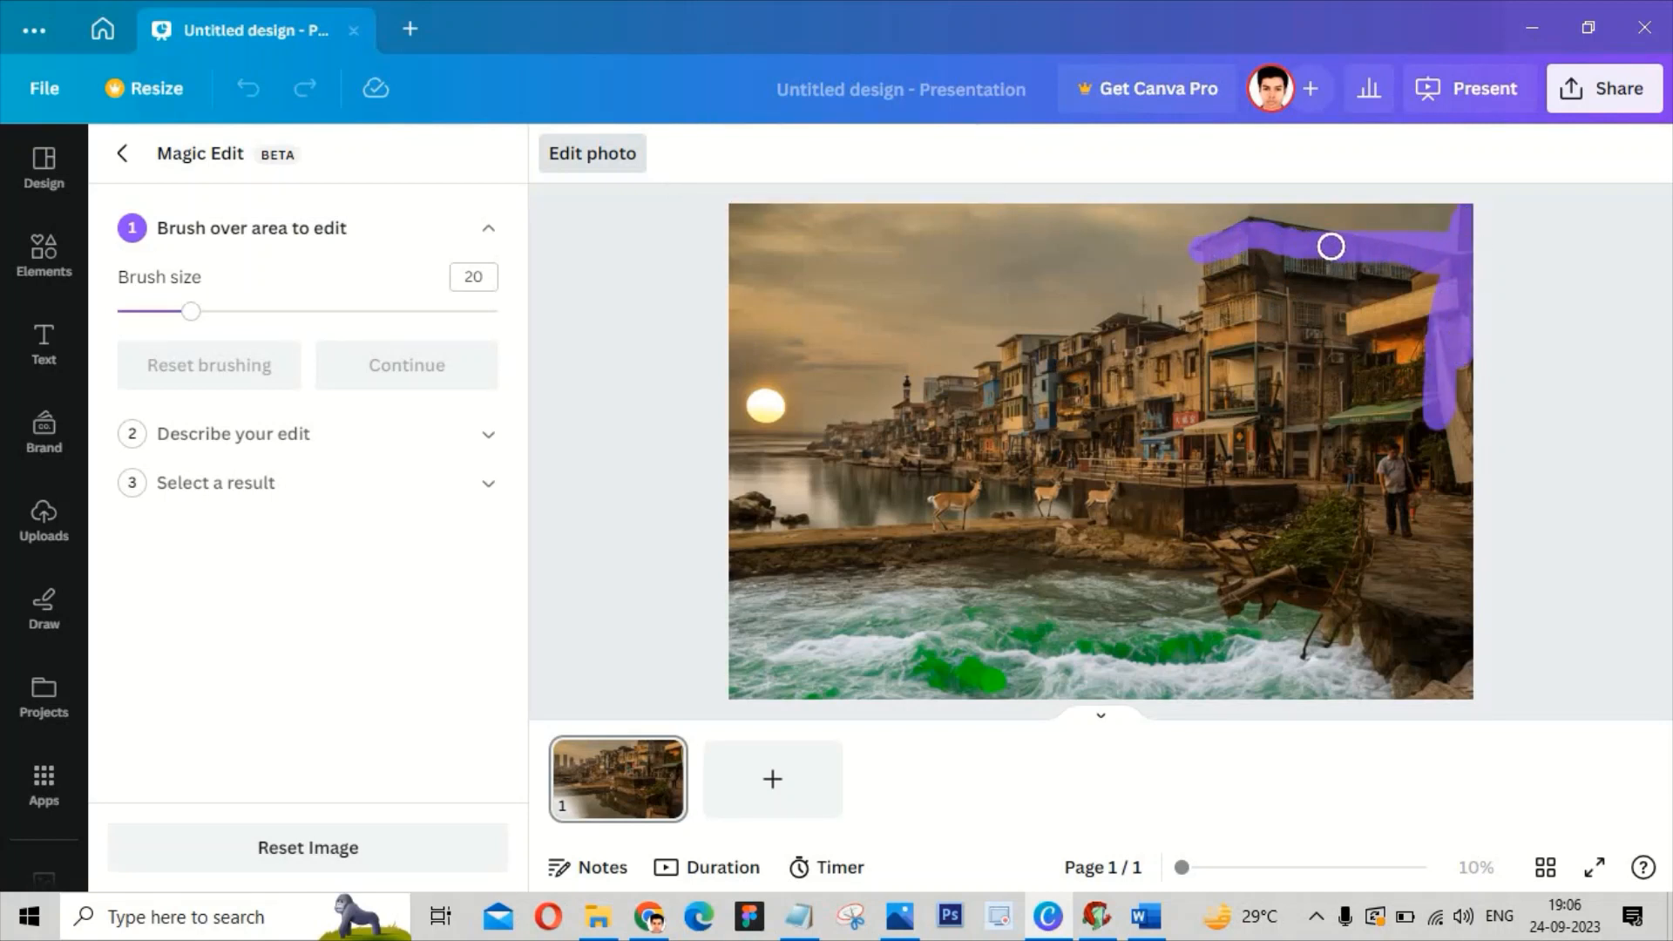
{"action": "mouse_move", "coordinate": [1280, 233]}
{"action": "left_mouse_down"}
{"action": "mouse_move", "coordinate": [1231, 285]}
{"action": "mouse_move", "coordinate": [1216, 261]}
{"action": "mouse_move", "coordinate": [1216, 453]}
{"action": "mouse_move", "coordinate": [1222, 477]}
{"action": "mouse_move", "coordinate": [1241, 458]}
{"action": "mouse_move", "coordinate": [1263, 467]}
{"action": "mouse_move", "coordinate": [1240, 475]}
{"action": "mouse_move", "coordinate": [1337, 460]}
{"action": "left_mouse_up"}
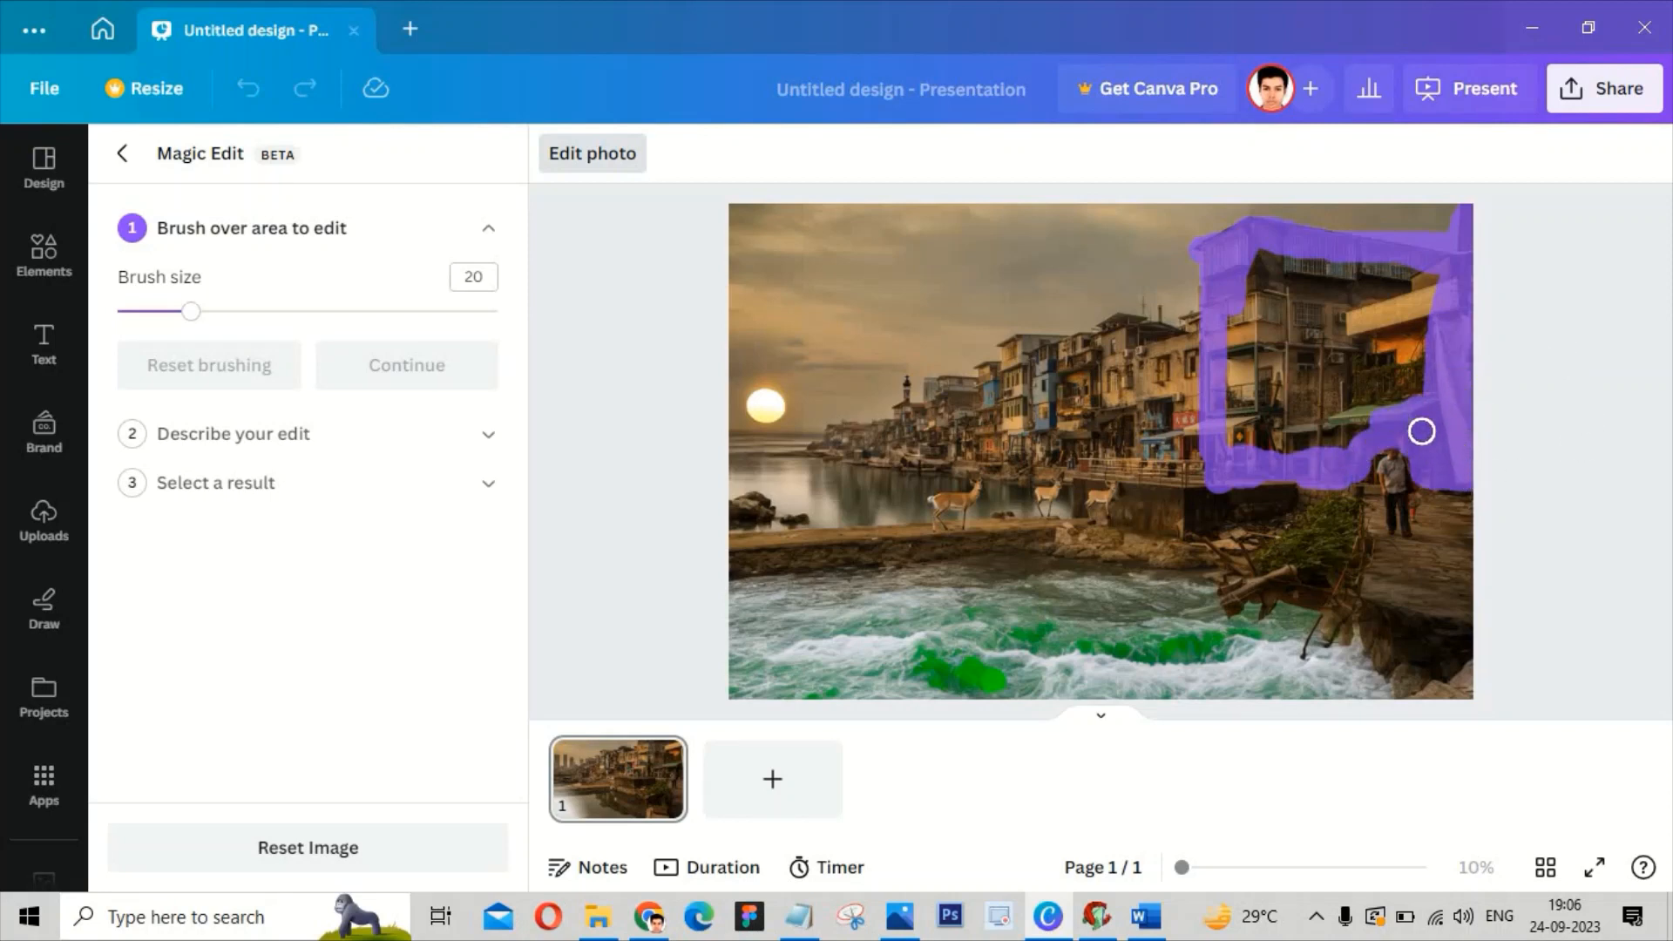
{"action": "mouse_move", "coordinate": [1421, 432]}
{"action": "left_mouse_down"}
{"action": "mouse_move", "coordinate": [1284, 450]}
{"action": "mouse_move", "coordinate": [1247, 442]}
{"action": "mouse_move", "coordinate": [1233, 397]}
{"action": "mouse_move", "coordinate": [1261, 226]}
{"action": "mouse_move", "coordinate": [1249, 333]}
{"action": "mouse_move", "coordinate": [1266, 298]}
{"action": "mouse_move", "coordinate": [1400, 288]}
{"action": "left_mouse_up"}
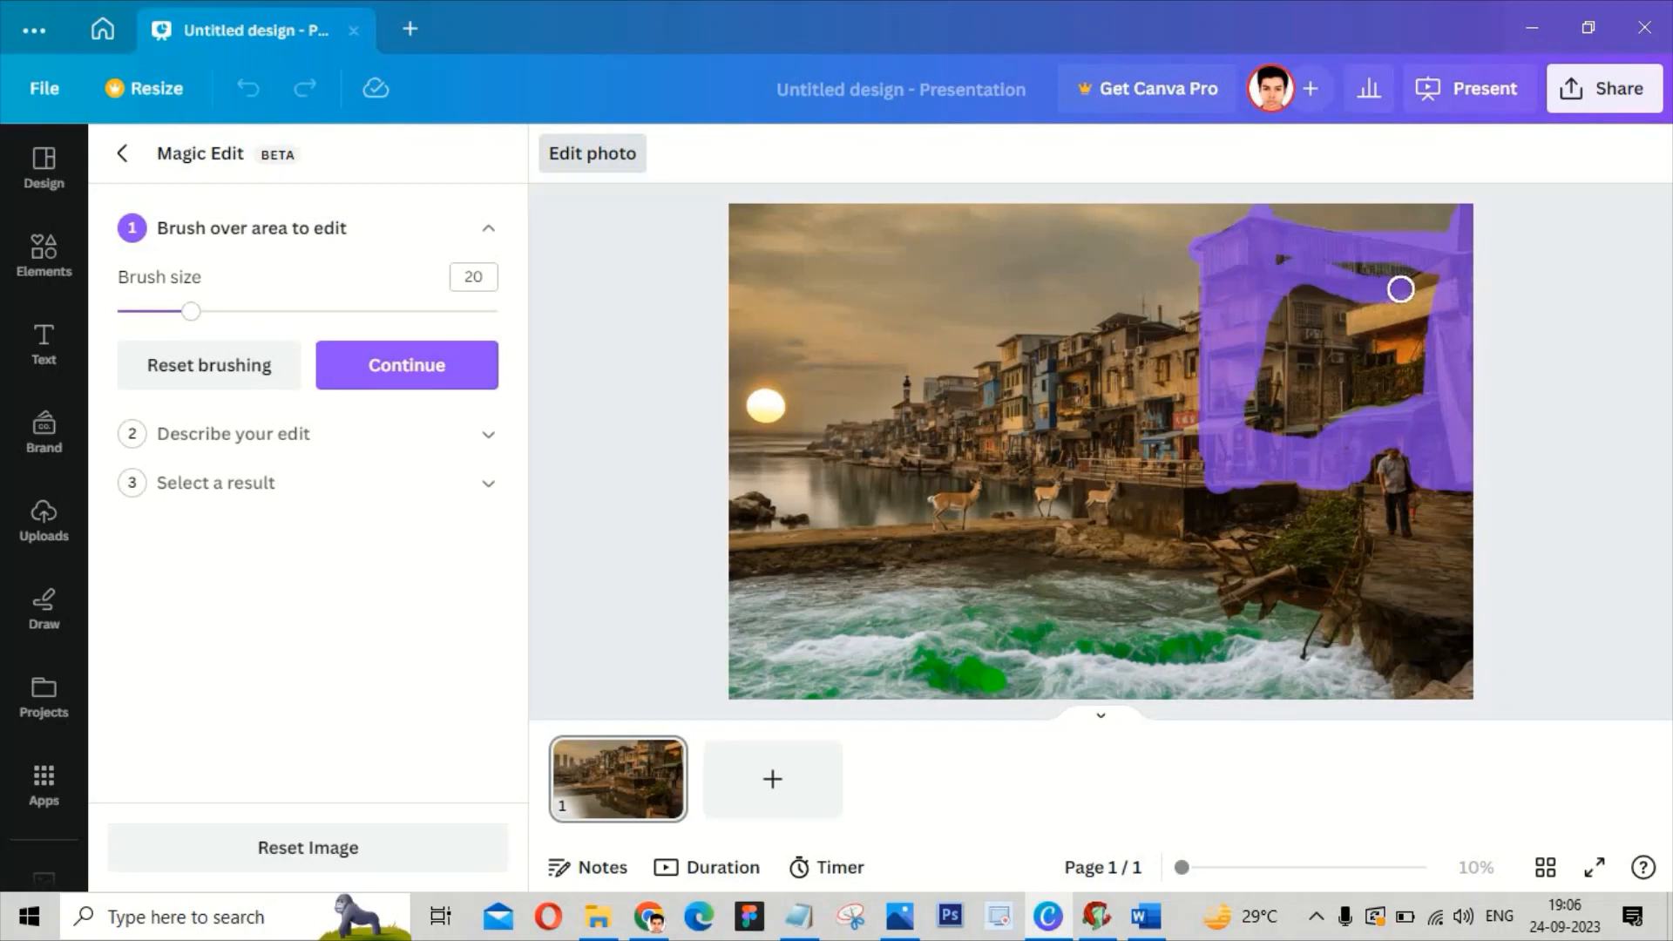
{"action": "mouse_move", "coordinate": [1280, 260]}
{"action": "left_mouse_down"}
{"action": "mouse_move", "coordinate": [1376, 304]}
{"action": "mouse_move", "coordinate": [1456, 300]}
{"action": "mouse_move", "coordinate": [1373, 322]}
{"action": "mouse_move", "coordinate": [1262, 432]}
{"action": "mouse_move", "coordinate": [1290, 304]}
{"action": "mouse_move", "coordinate": [1258, 416]}
{"action": "mouse_move", "coordinate": [1336, 273]}
{"action": "mouse_move", "coordinate": [1302, 380]}
{"action": "mouse_move", "coordinate": [1367, 278]}
{"action": "mouse_move", "coordinate": [1290, 433]}
{"action": "mouse_move", "coordinate": [1354, 460]}
{"action": "mouse_move", "coordinate": [1360, 394]}
{"action": "mouse_move", "coordinate": [1318, 428]}
{"action": "mouse_move", "coordinate": [1415, 379]}
{"action": "mouse_move", "coordinate": [1307, 402]}
{"action": "mouse_move", "coordinate": [1436, 356]}
{"action": "mouse_move", "coordinate": [1359, 373]}
{"action": "mouse_move", "coordinate": [1390, 329]}
{"action": "left_mouse_up"}
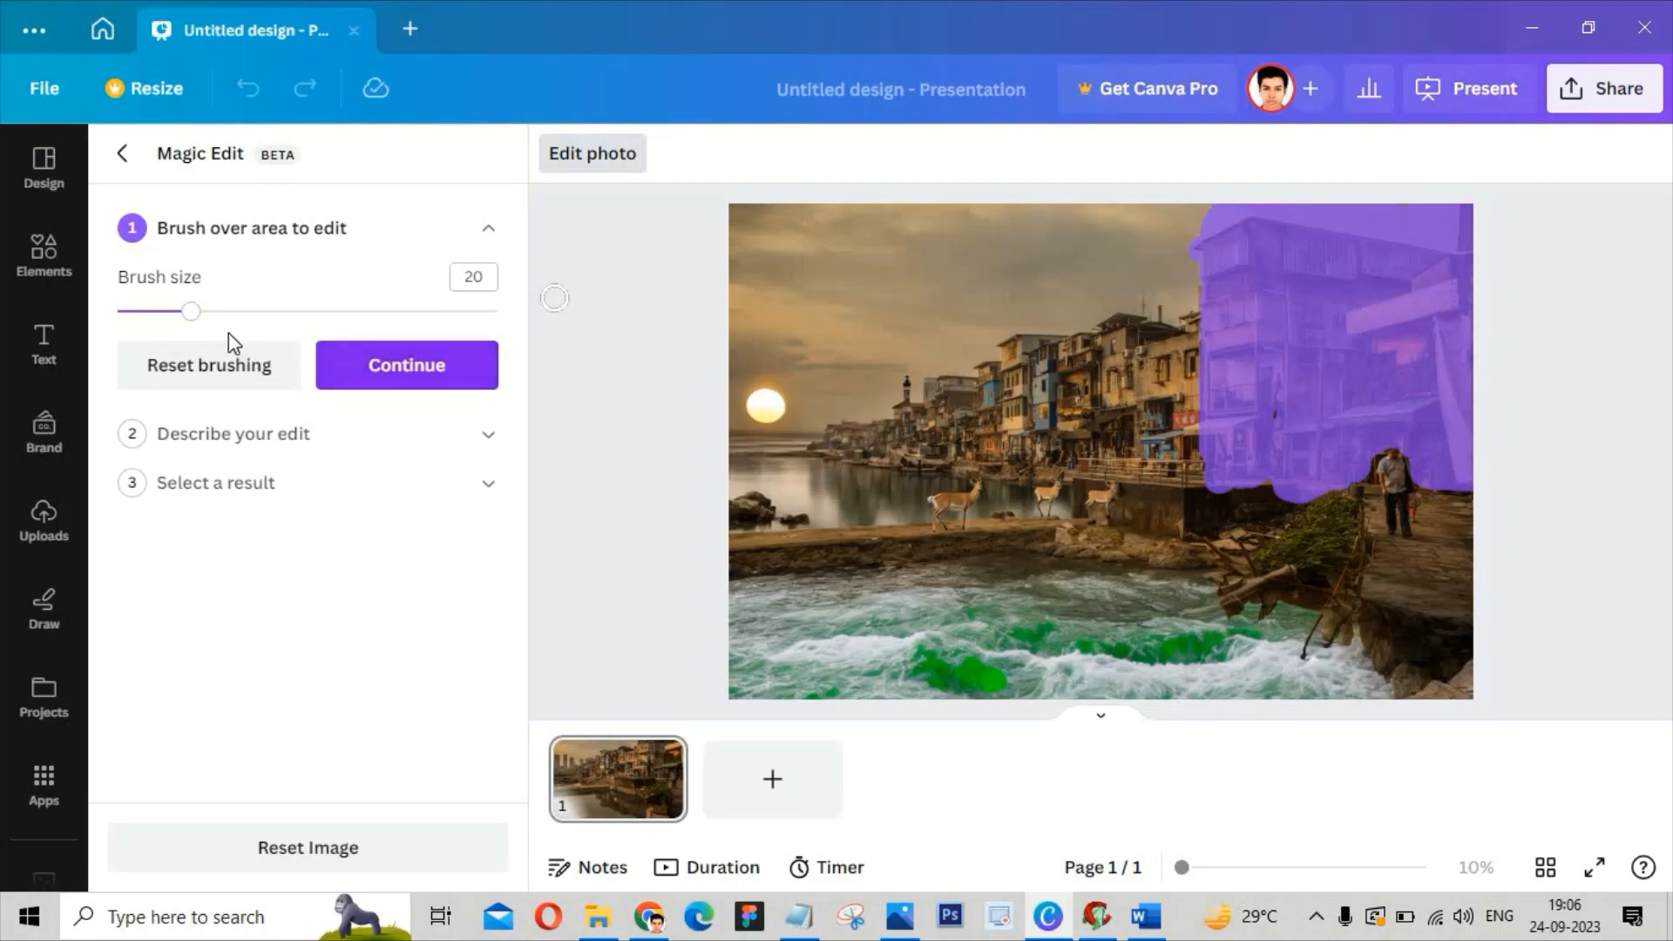
{"action": "left_click_drag", "start_coordinate": [191, 311], "coordinate": [259, 311]}
{"action": "left_click", "coordinate": [333, 363]}
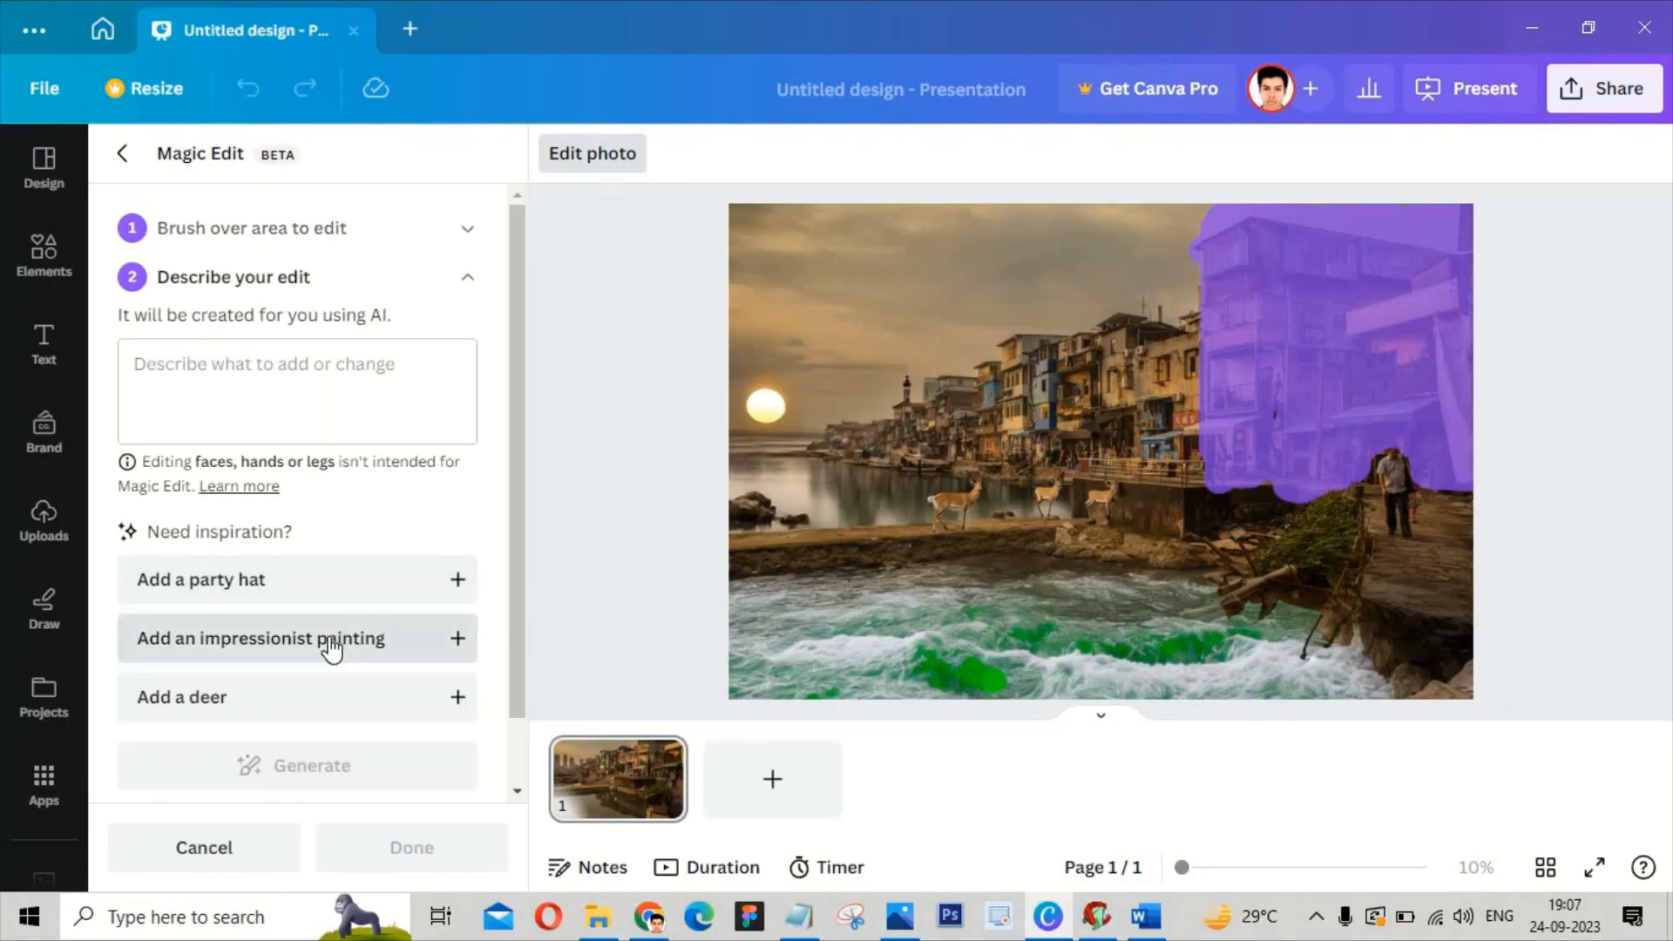
Step: Describe the edit for the brushed buildings as "hill" and generate the results
{"action": "left_click", "coordinate": [262, 349]}
{"action": "type", "text": "mo"}
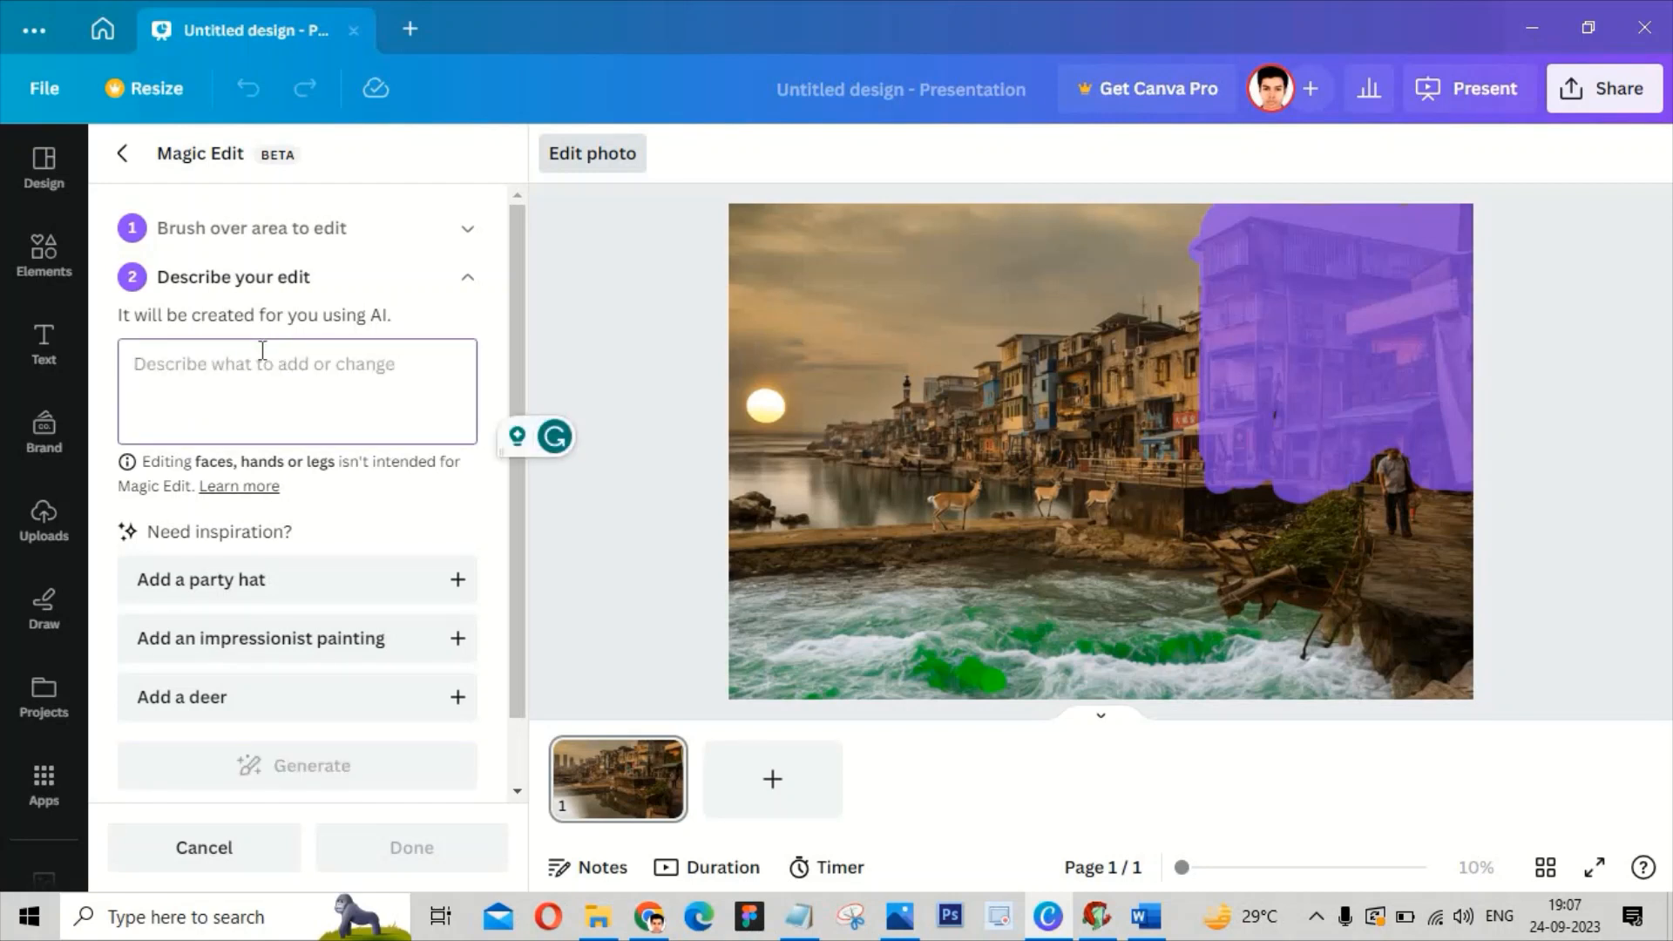
{"action": "type", "text": "hill"}
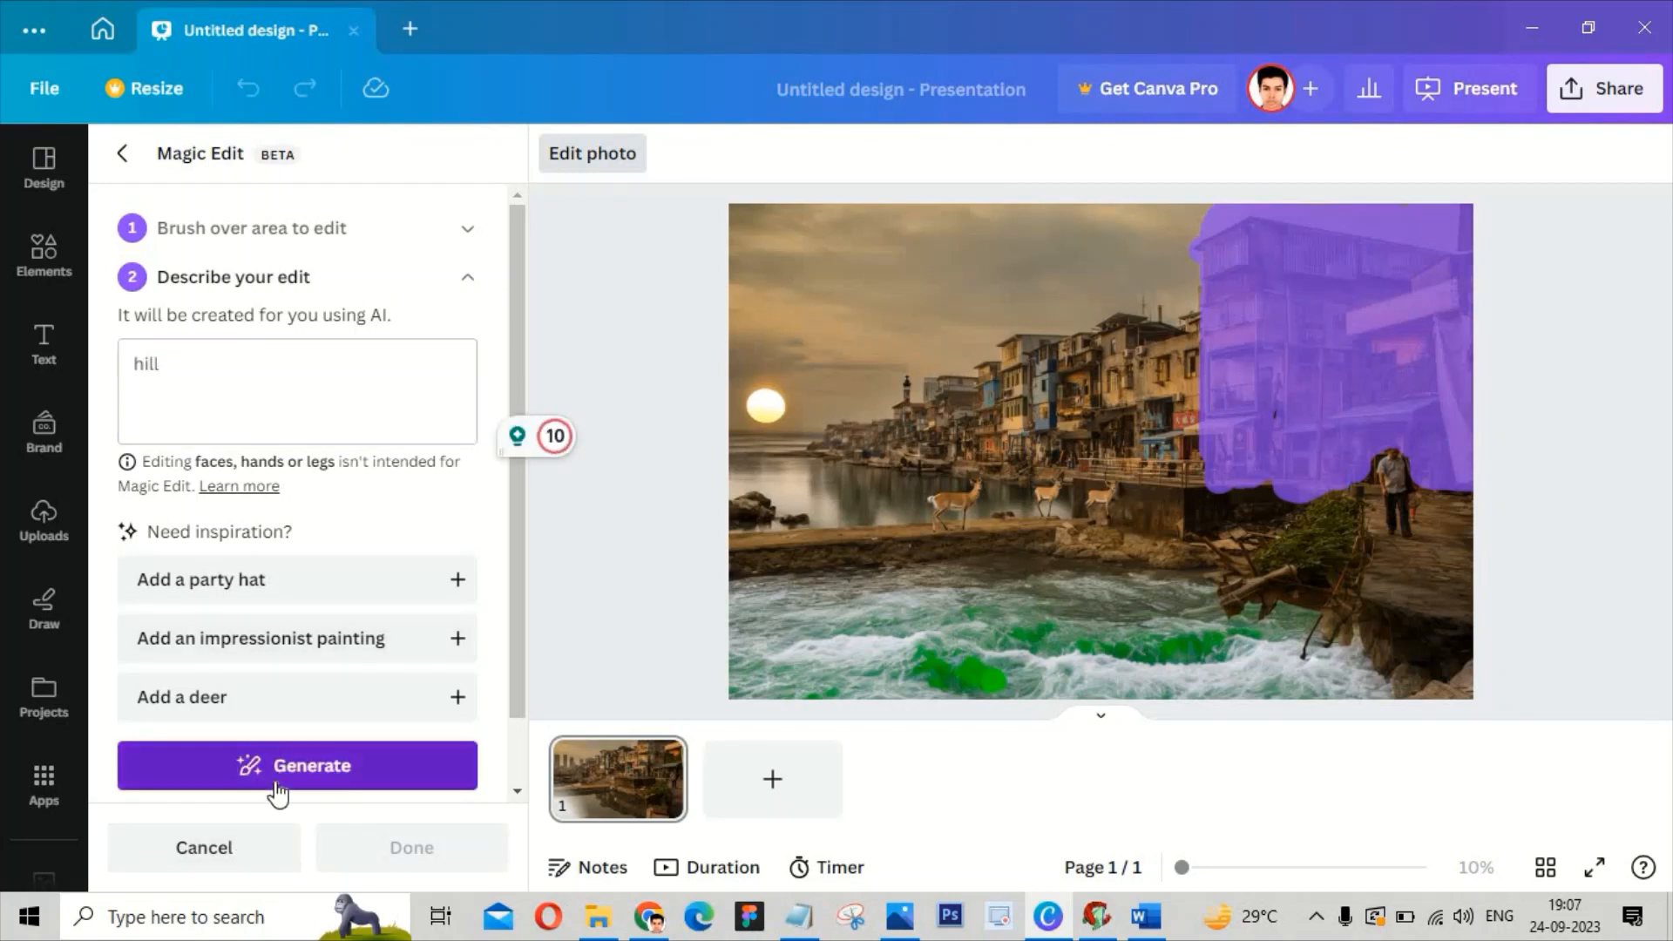
{"action": "left_click", "coordinate": [272, 771]}
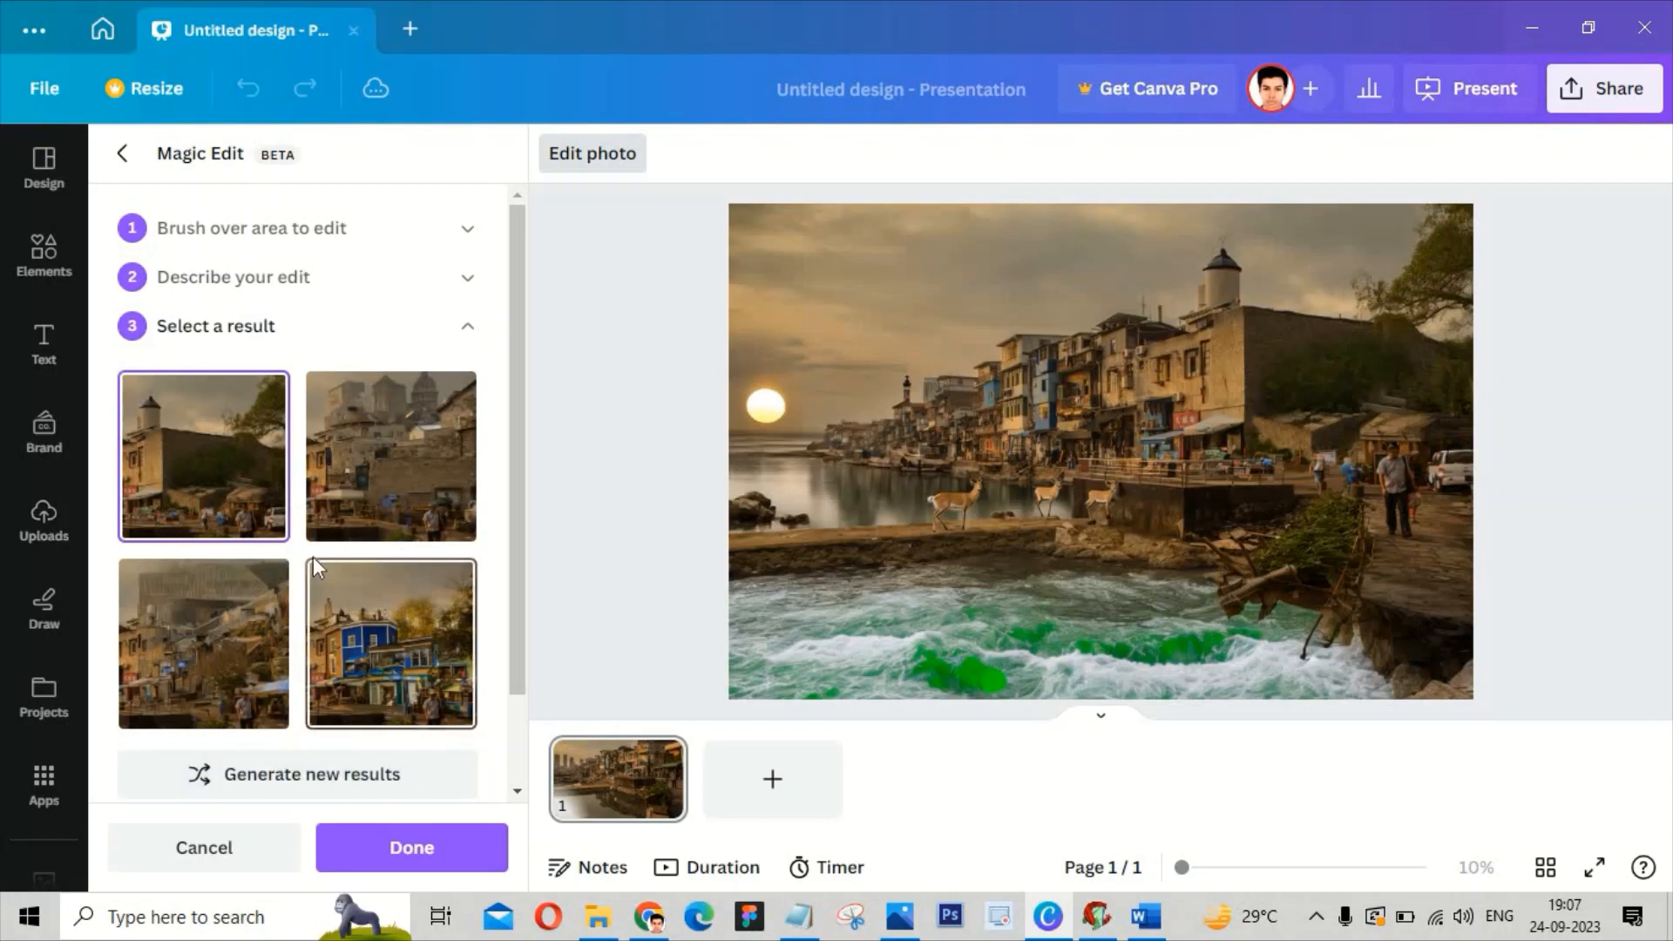
Step: Compare the generated hill variants and apply the one with the bright blue house and autumn trees
{"action": "left_click", "coordinate": [381, 501]}
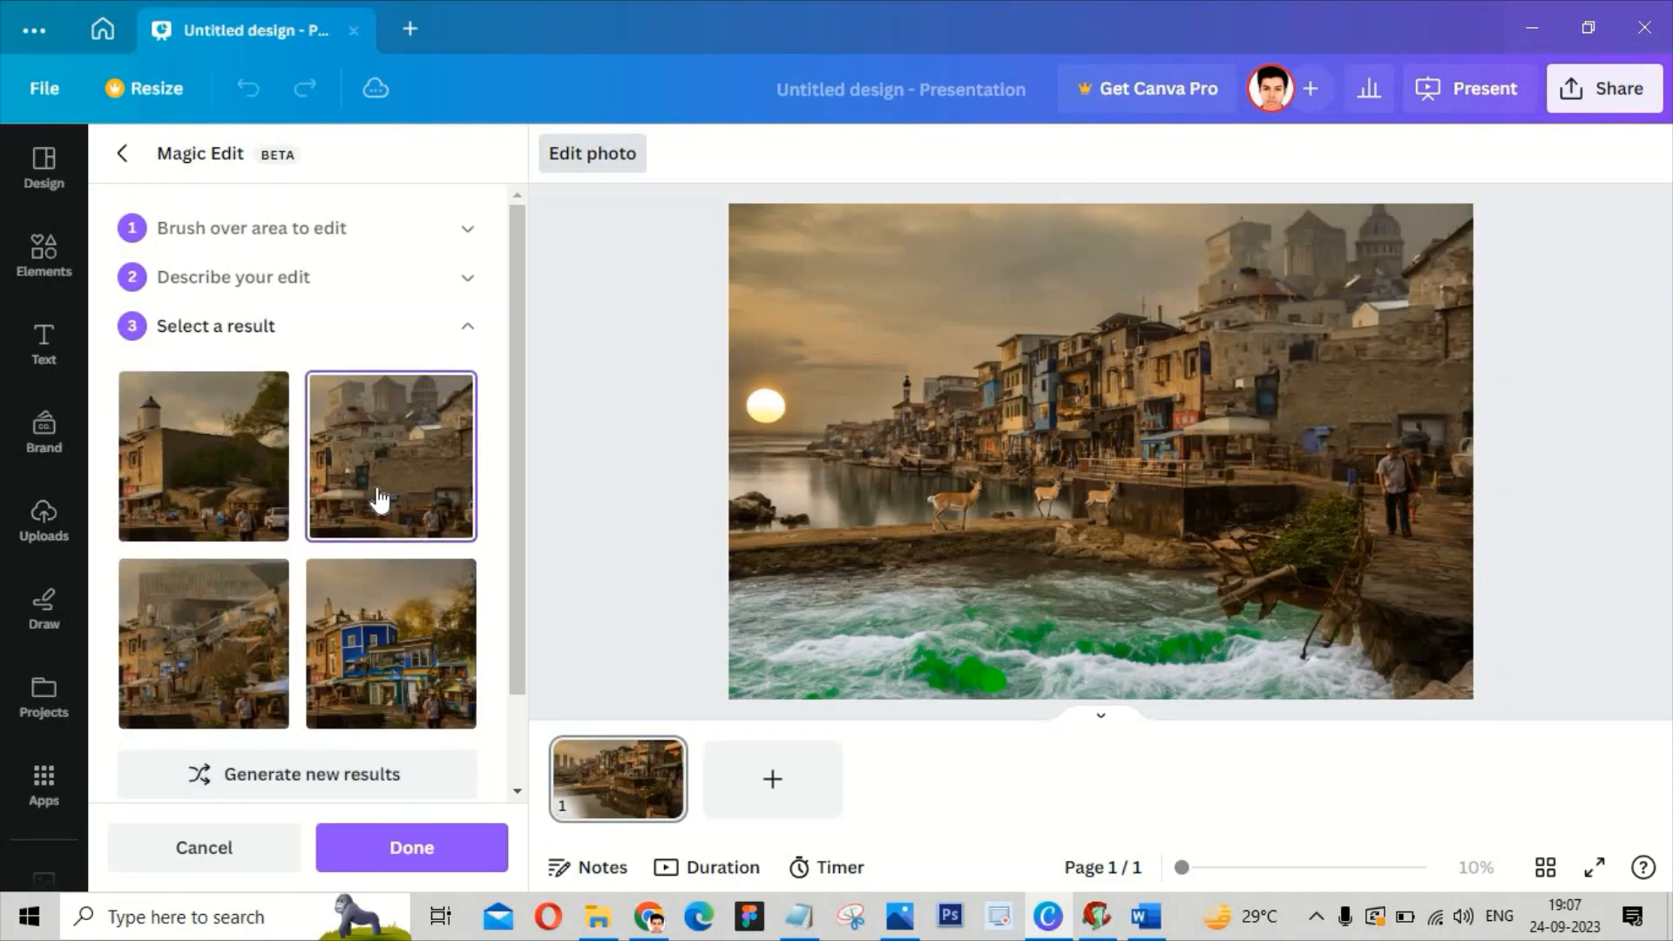
{"action": "left_click", "coordinate": [214, 645]}
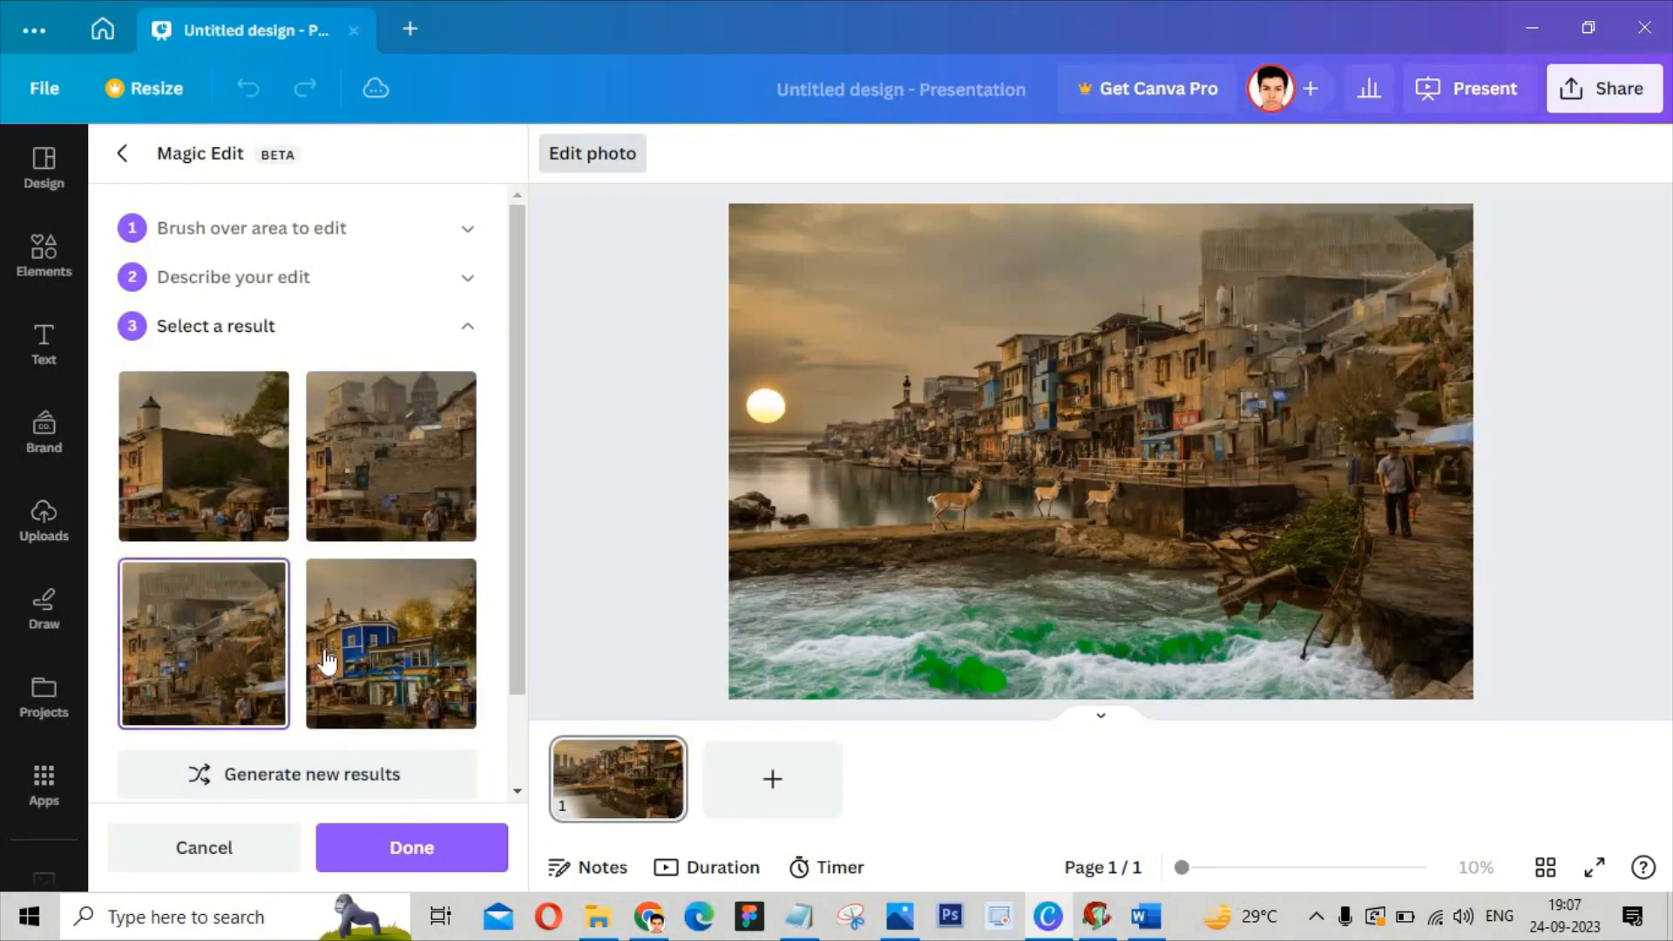
{"action": "left_click", "coordinate": [352, 673]}
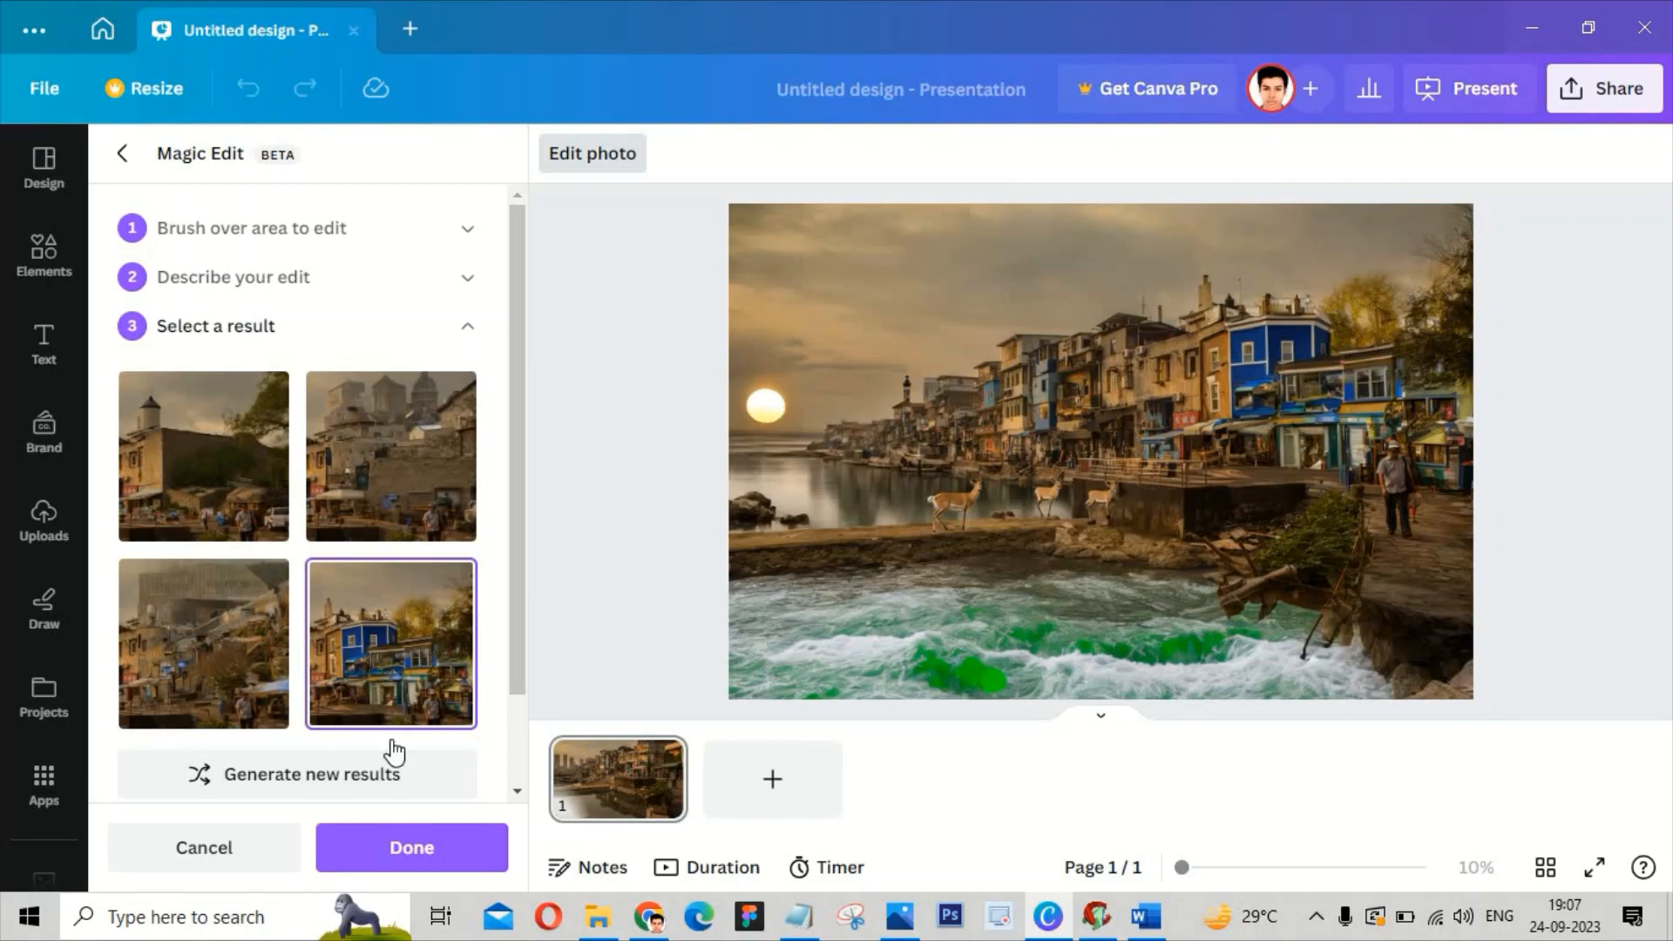
{"action": "left_click", "coordinate": [401, 849]}
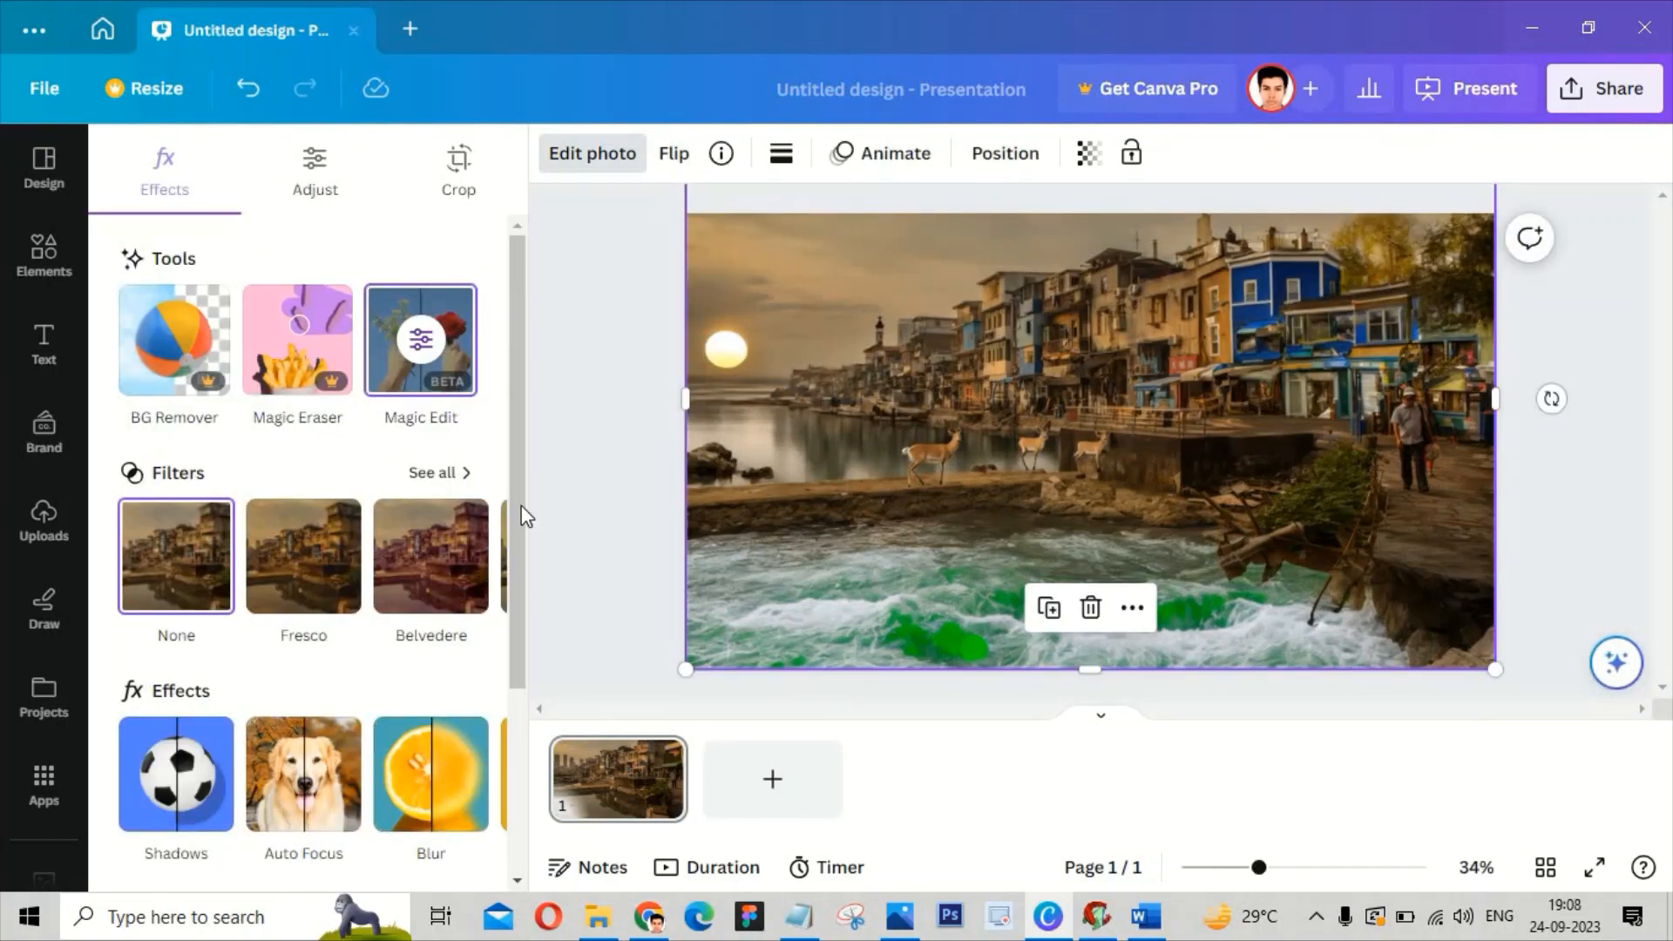
Step: Try the Fresco and Aero filters on the photo and set the filter back to None
{"action": "left_click", "coordinate": [328, 567]}
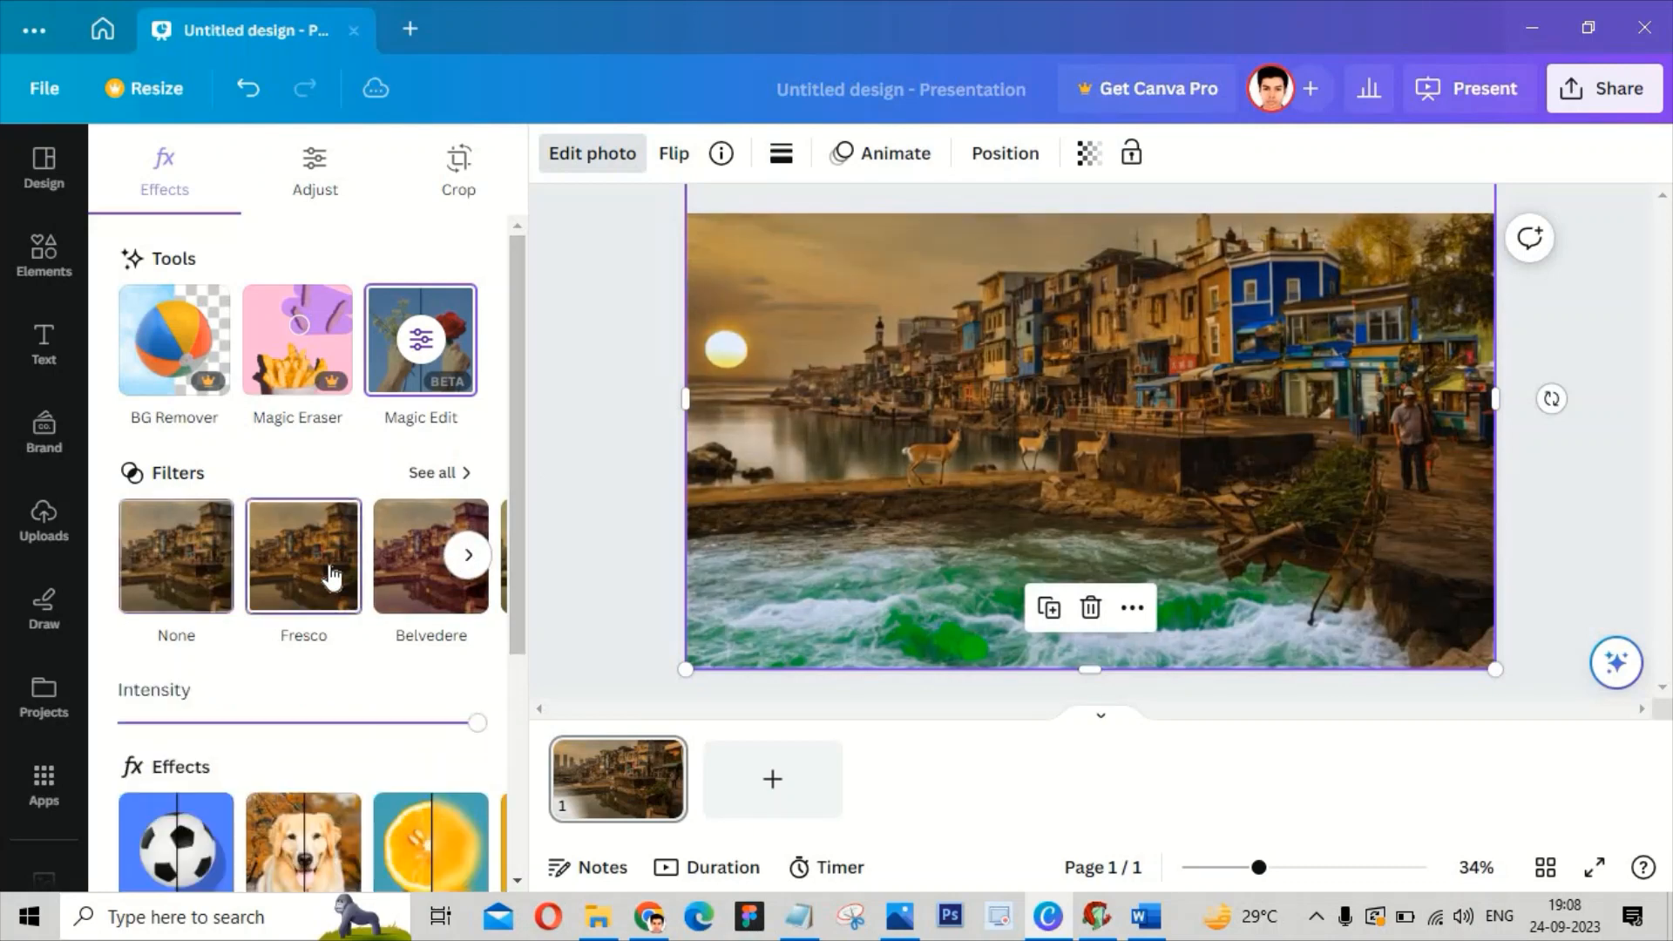
{"action": "left_click", "coordinate": [220, 573]}
{"action": "left_click", "coordinate": [469, 556]}
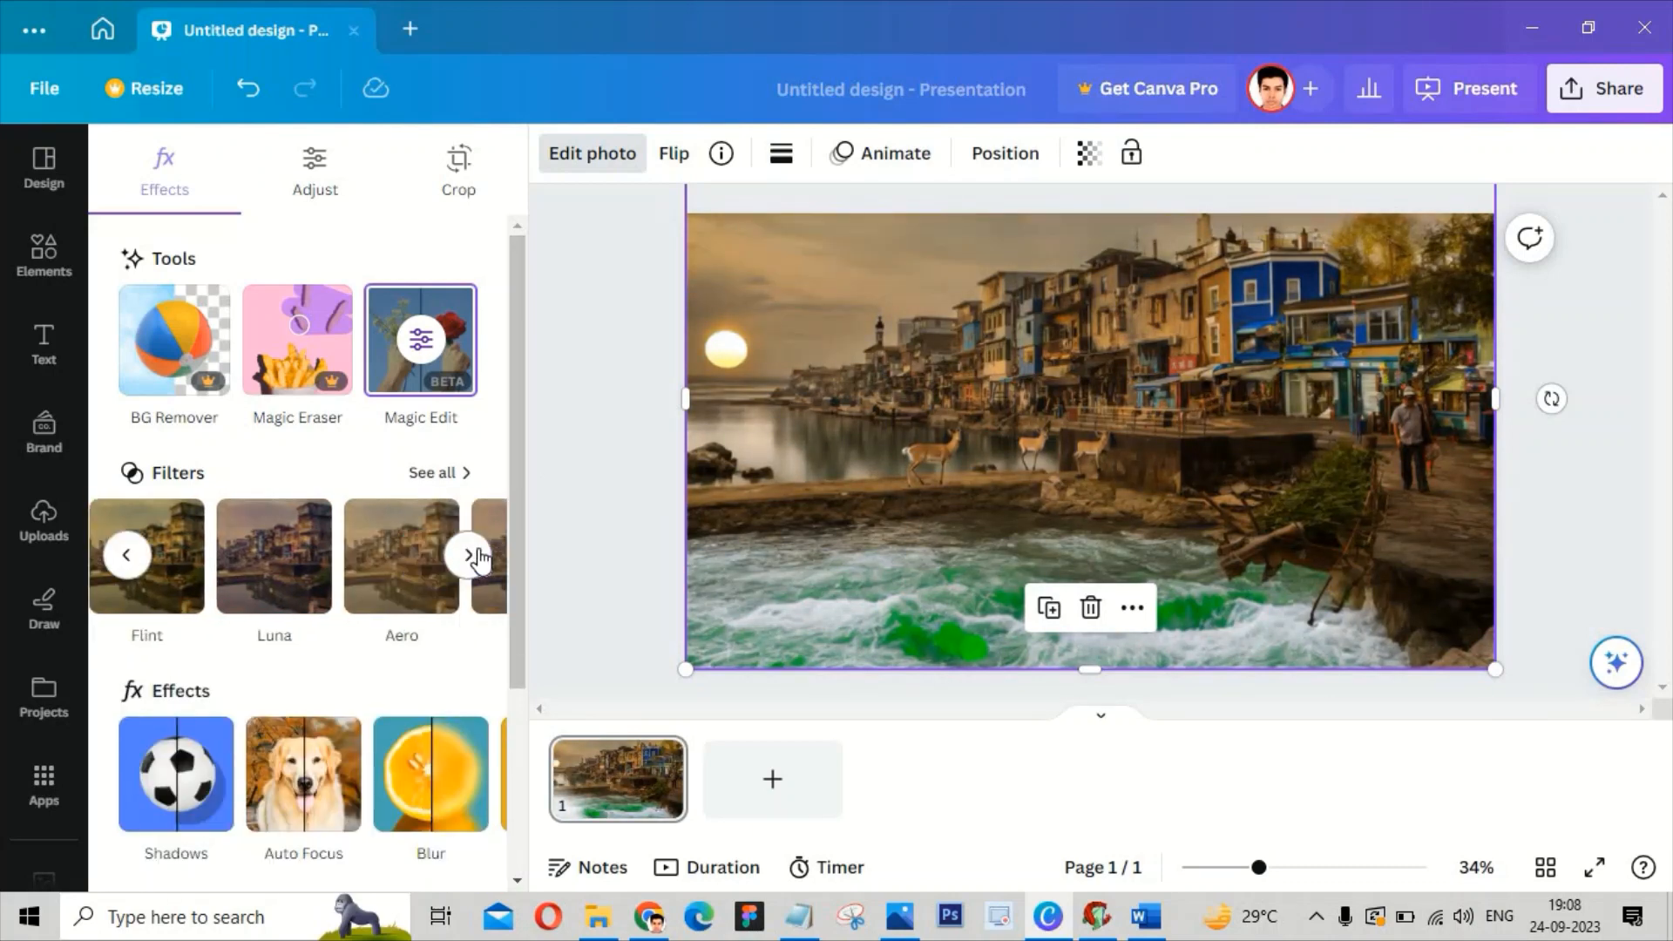
{"action": "left_click", "coordinate": [414, 575]}
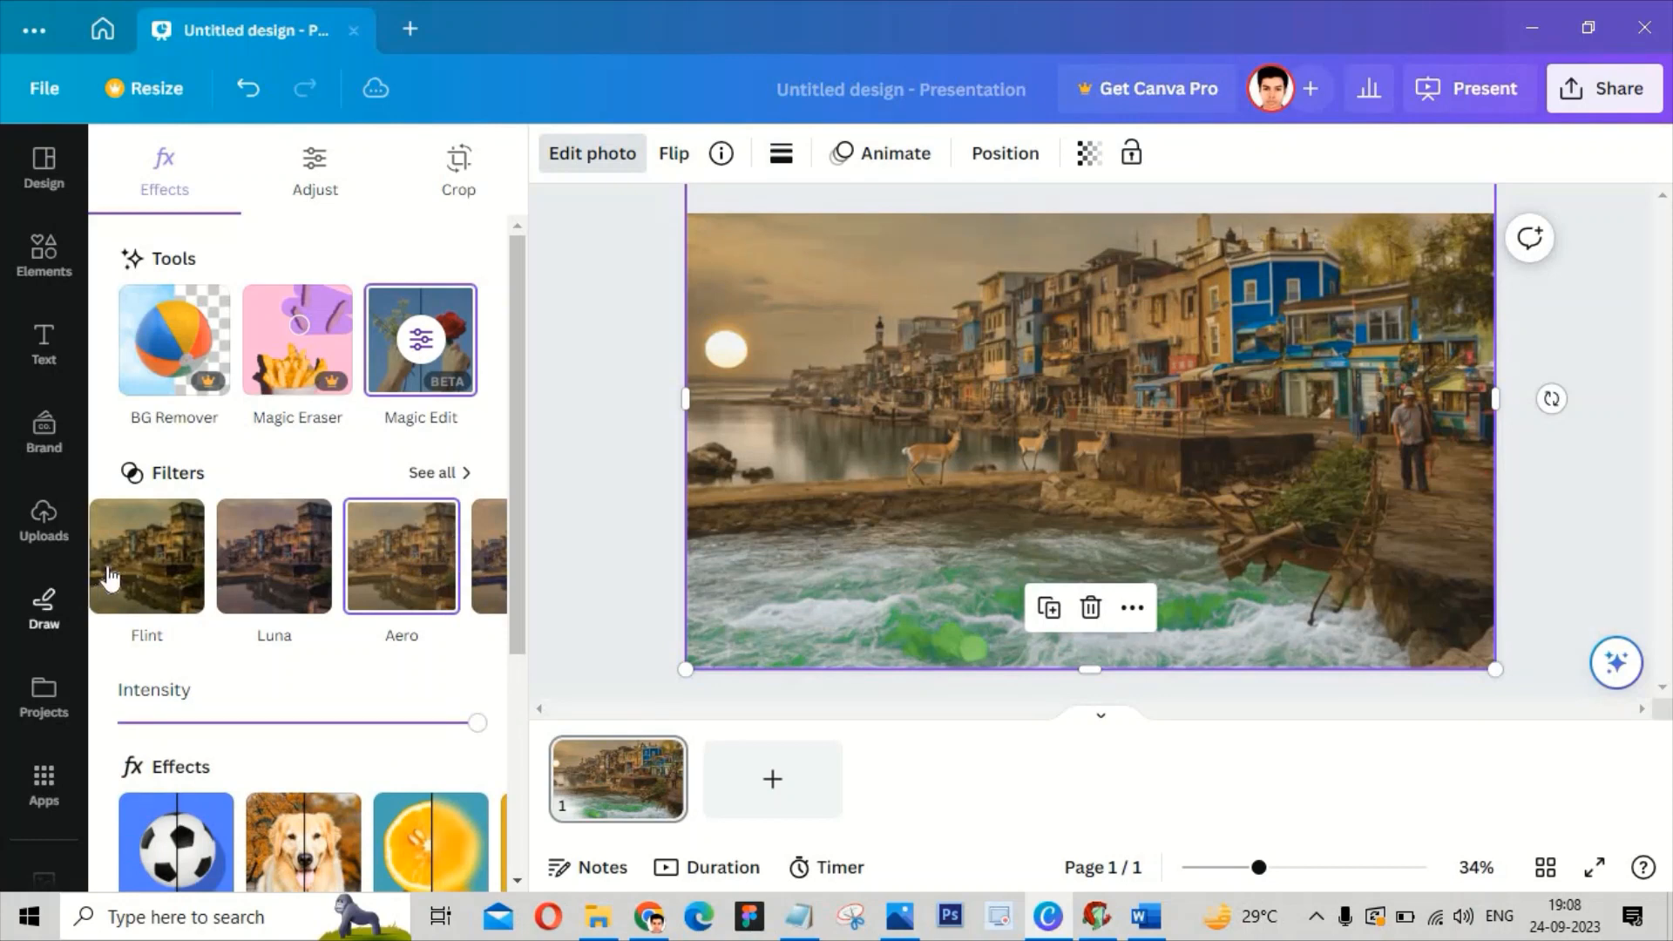
{"action": "left_click", "coordinate": [119, 571]}
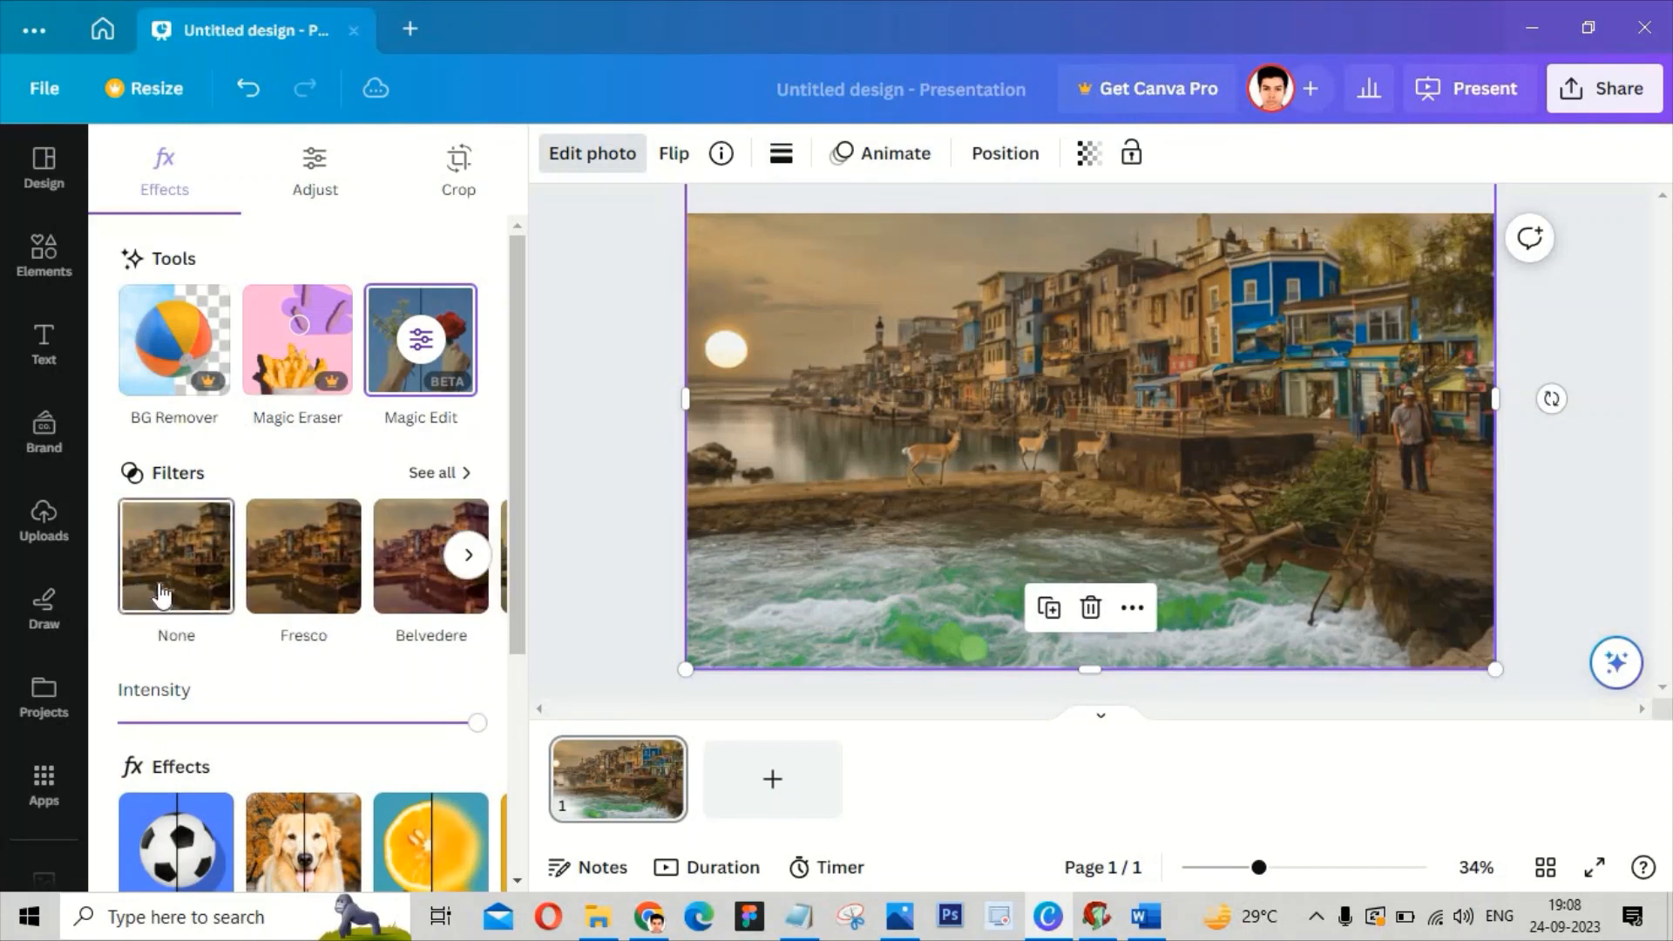
{"action": "left_click", "coordinate": [159, 590]}
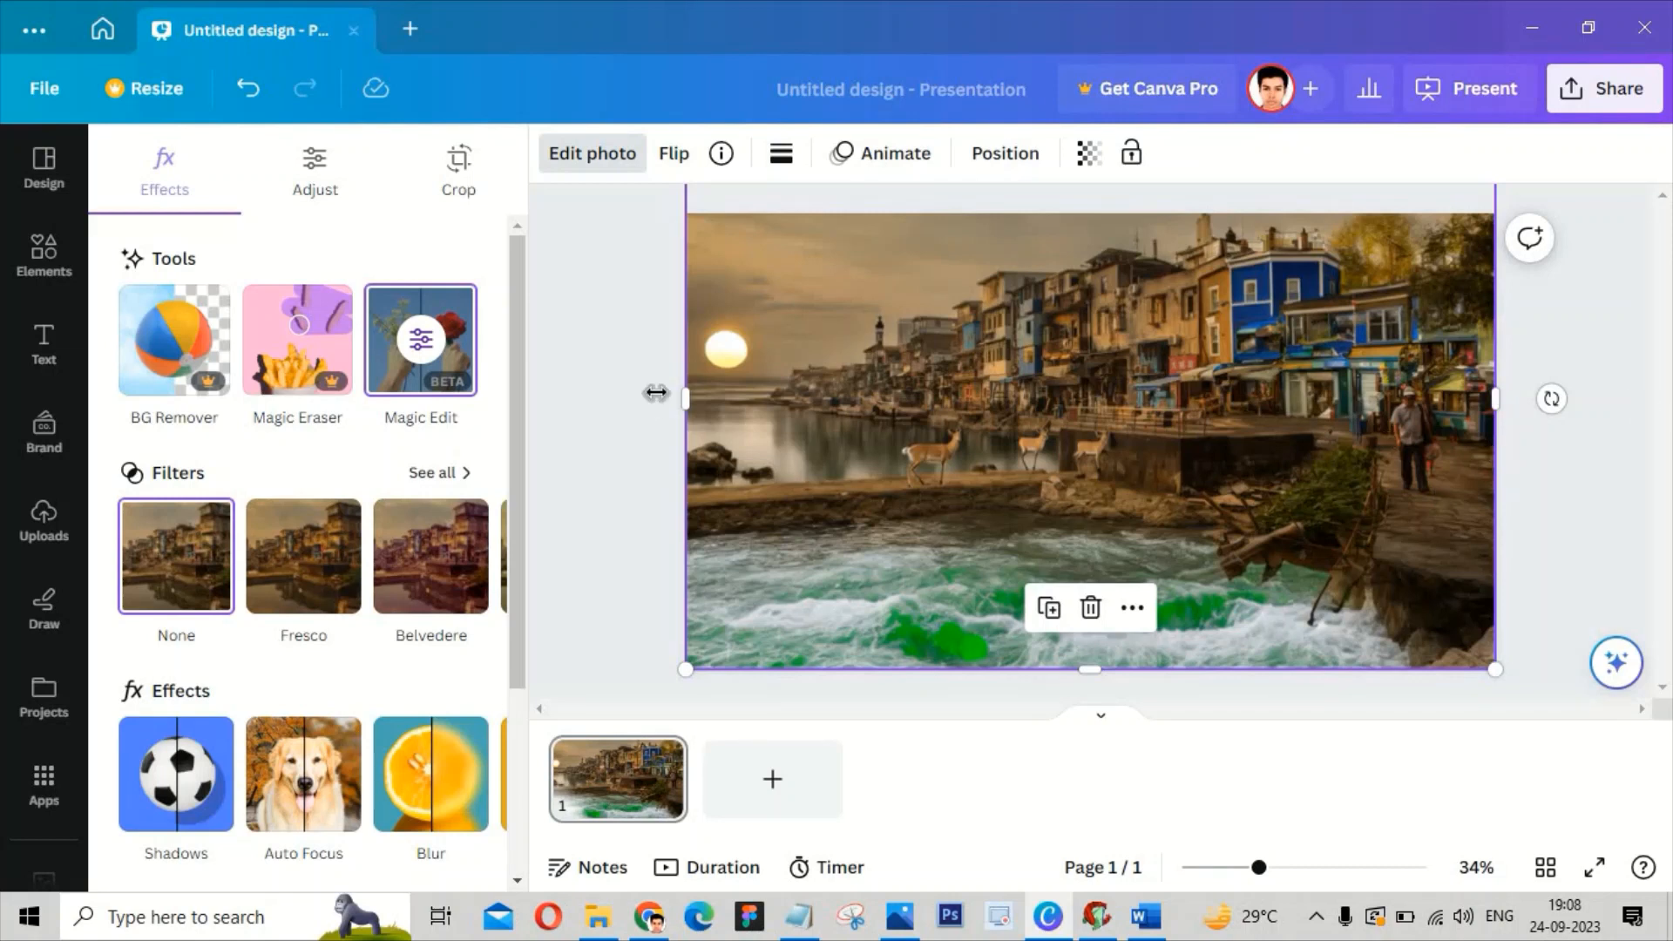
Step: Brush over the dark quay wall and rightmost deer in Magic Edit and generate edits with the suggestion "Add a vase with beautiful flowers"
{"action": "left_click", "coordinate": [421, 348]}
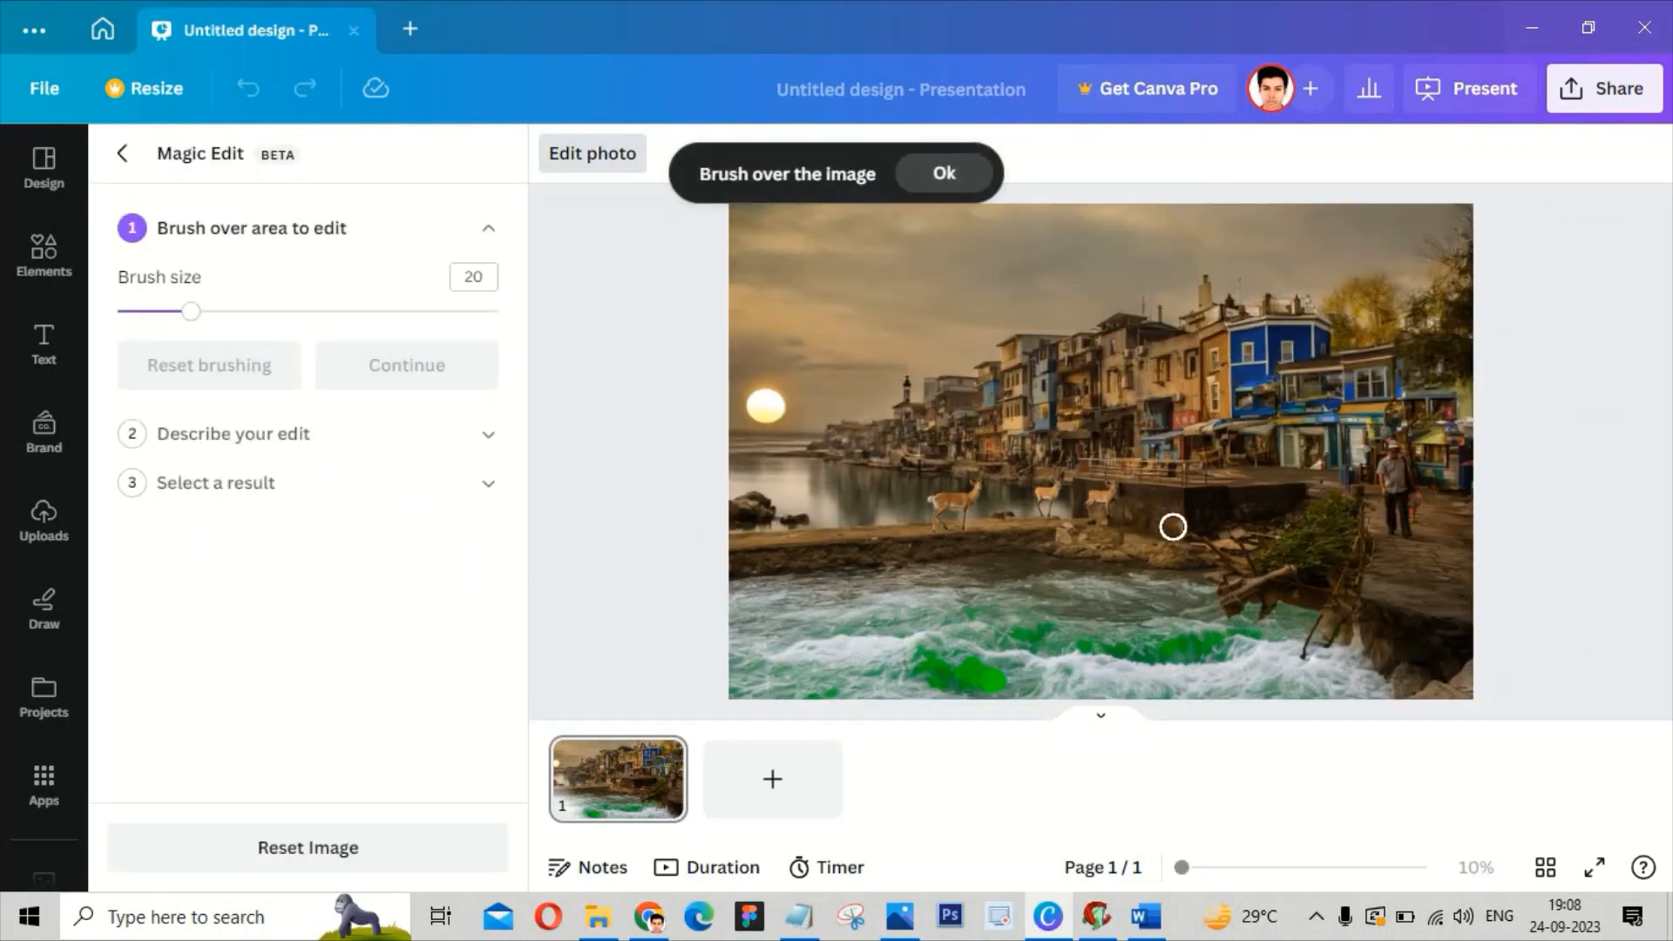
{"action": "mouse_move", "coordinate": [1172, 526]}
{"action": "left_mouse_down"}
{"action": "mouse_move", "coordinate": [1182, 489]}
{"action": "mouse_move", "coordinate": [1182, 529]}
{"action": "mouse_move", "coordinate": [1291, 522]}
{"action": "mouse_move", "coordinate": [1305, 493]}
{"action": "mouse_move", "coordinate": [1117, 518]}
{"action": "mouse_move", "coordinate": [1080, 500]}
{"action": "mouse_move", "coordinate": [1082, 446]}
{"action": "mouse_move", "coordinate": [1085, 510]}
{"action": "mouse_move", "coordinate": [1117, 519]}
{"action": "mouse_move", "coordinate": [1158, 524]}
{"action": "mouse_move", "coordinate": [1107, 482]}
{"action": "mouse_move", "coordinate": [1155, 495]}
{"action": "mouse_move", "coordinate": [1088, 475]}
{"action": "mouse_move", "coordinate": [1238, 472]}
{"action": "mouse_move", "coordinate": [1209, 477]}
{"action": "mouse_move", "coordinate": [1309, 490]}
{"action": "mouse_move", "coordinate": [1169, 477]}
{"action": "left_mouse_up"}
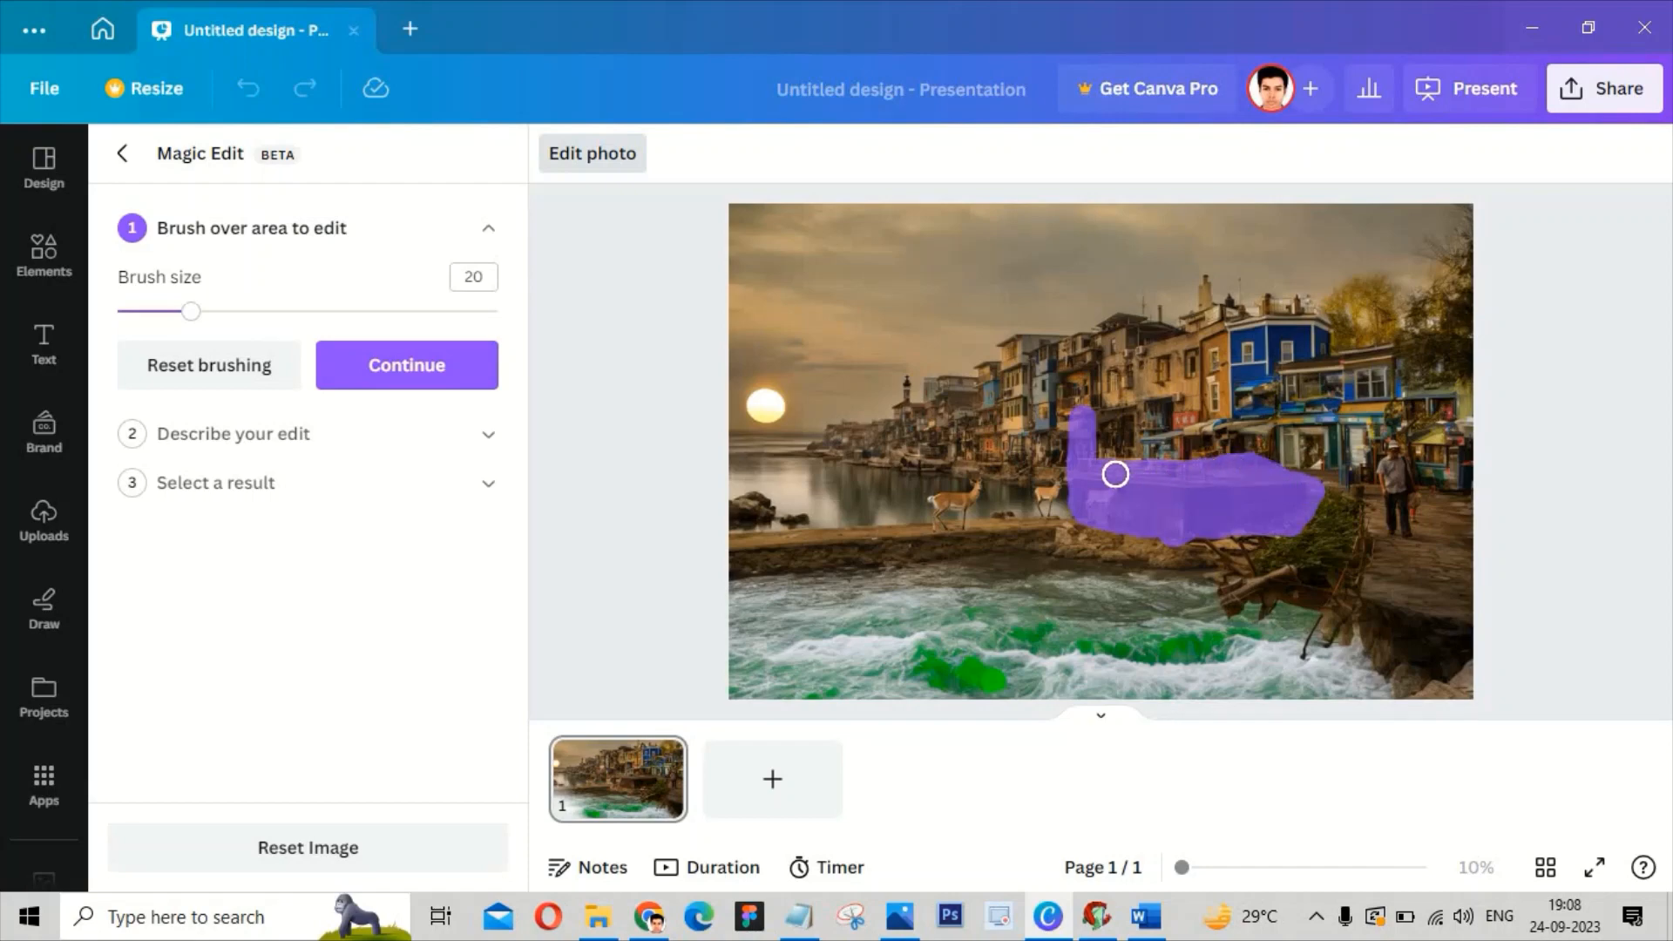
{"action": "left_click", "coordinate": [388, 373]}
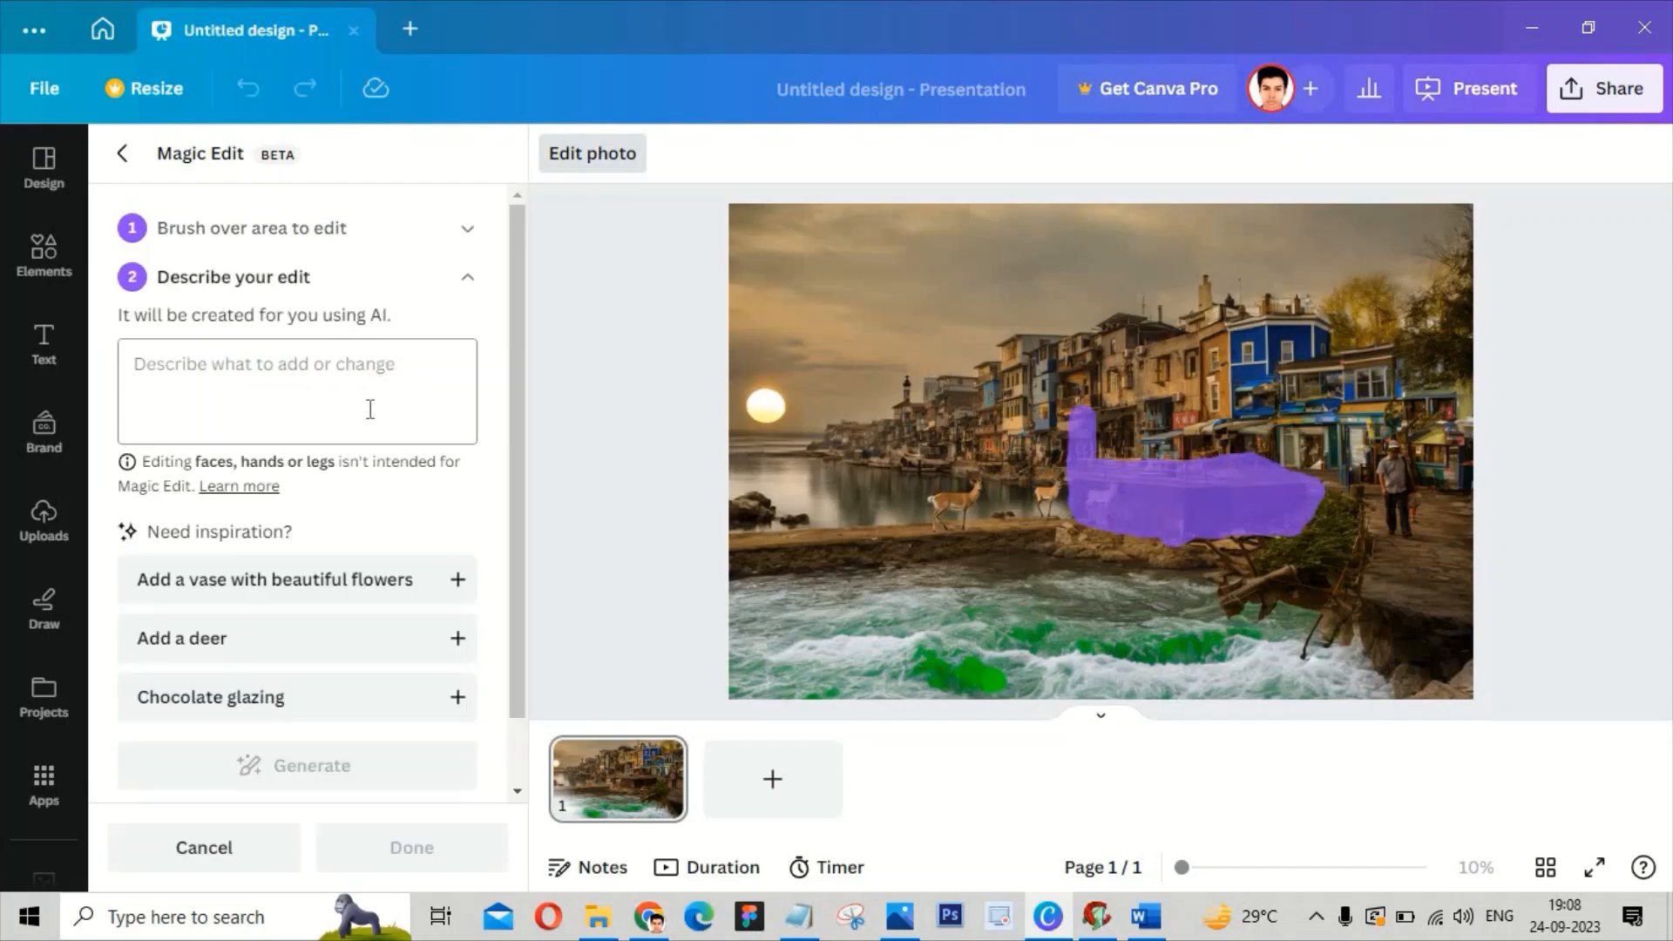
{"action": "left_click", "coordinate": [365, 591]}
{"action": "left_click", "coordinate": [332, 769]}
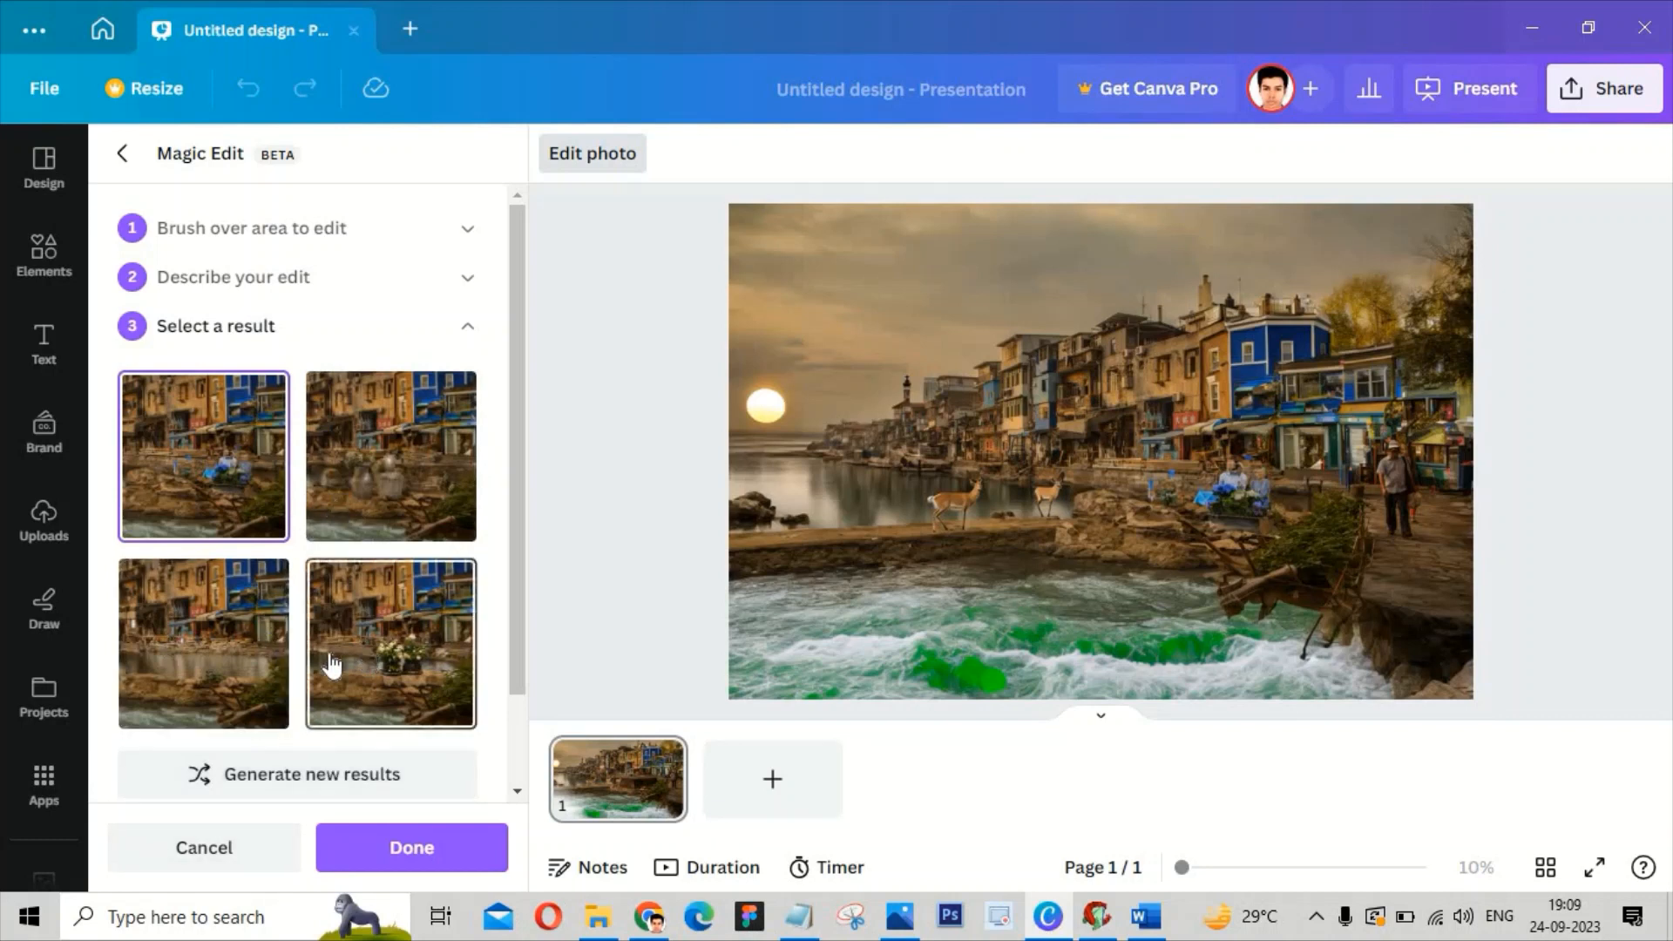
Step: Compare the generated vase variants and apply the one that replaces the quay wall with calm water
{"action": "left_click", "coordinate": [415, 636]}
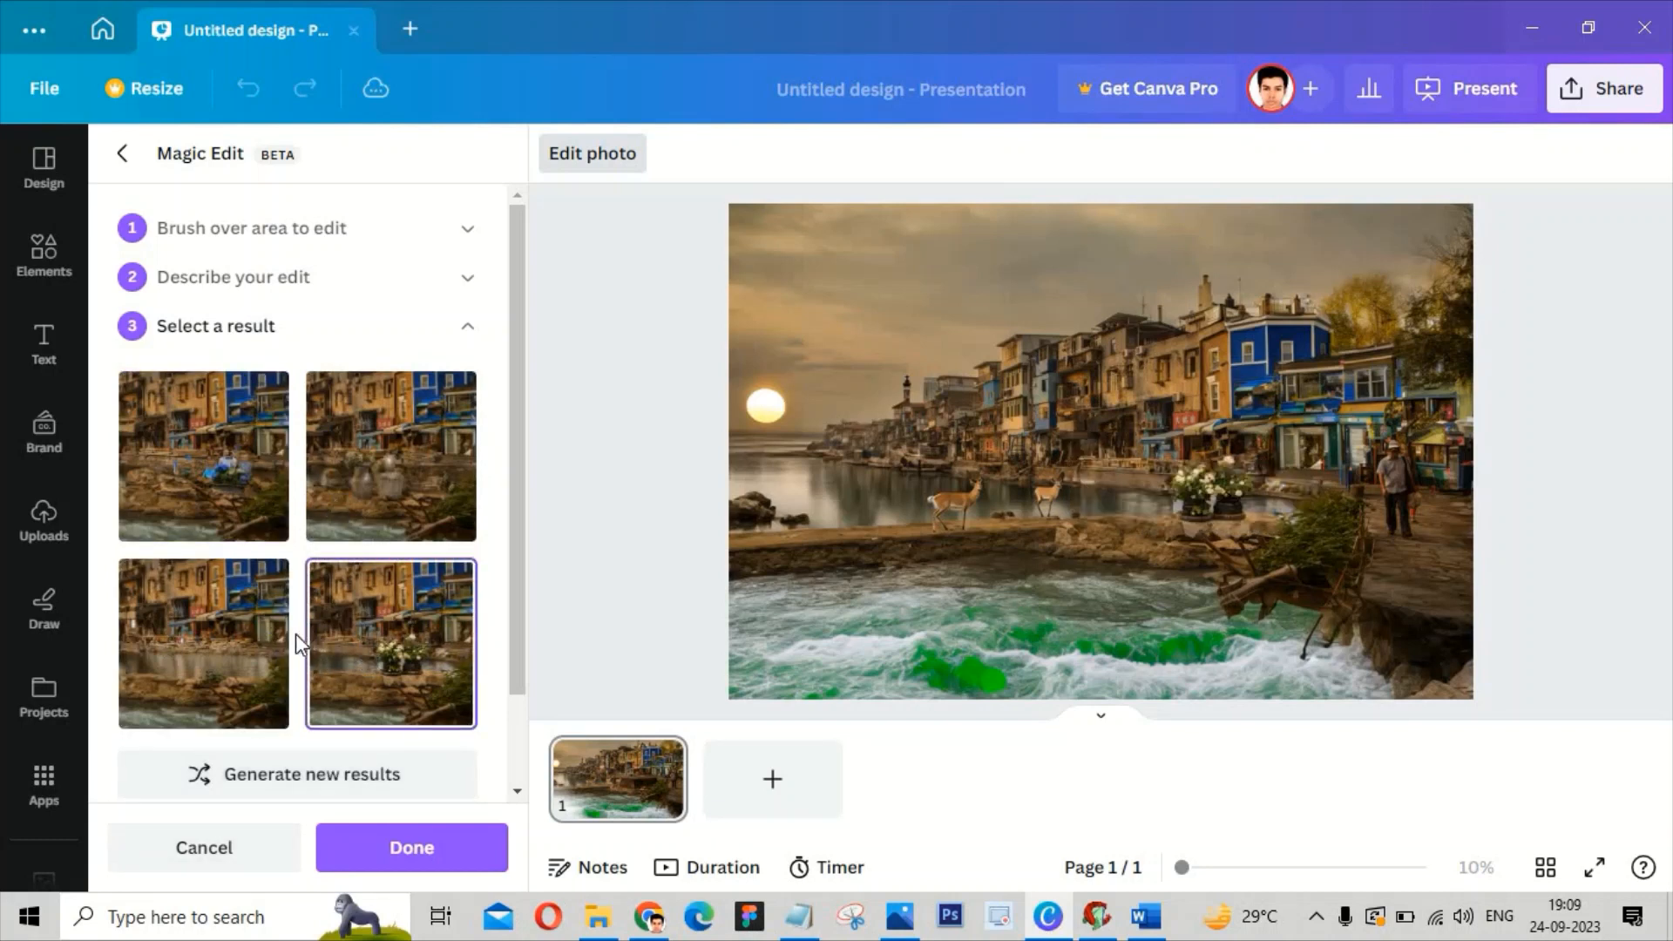
{"action": "left_click", "coordinate": [263, 643]}
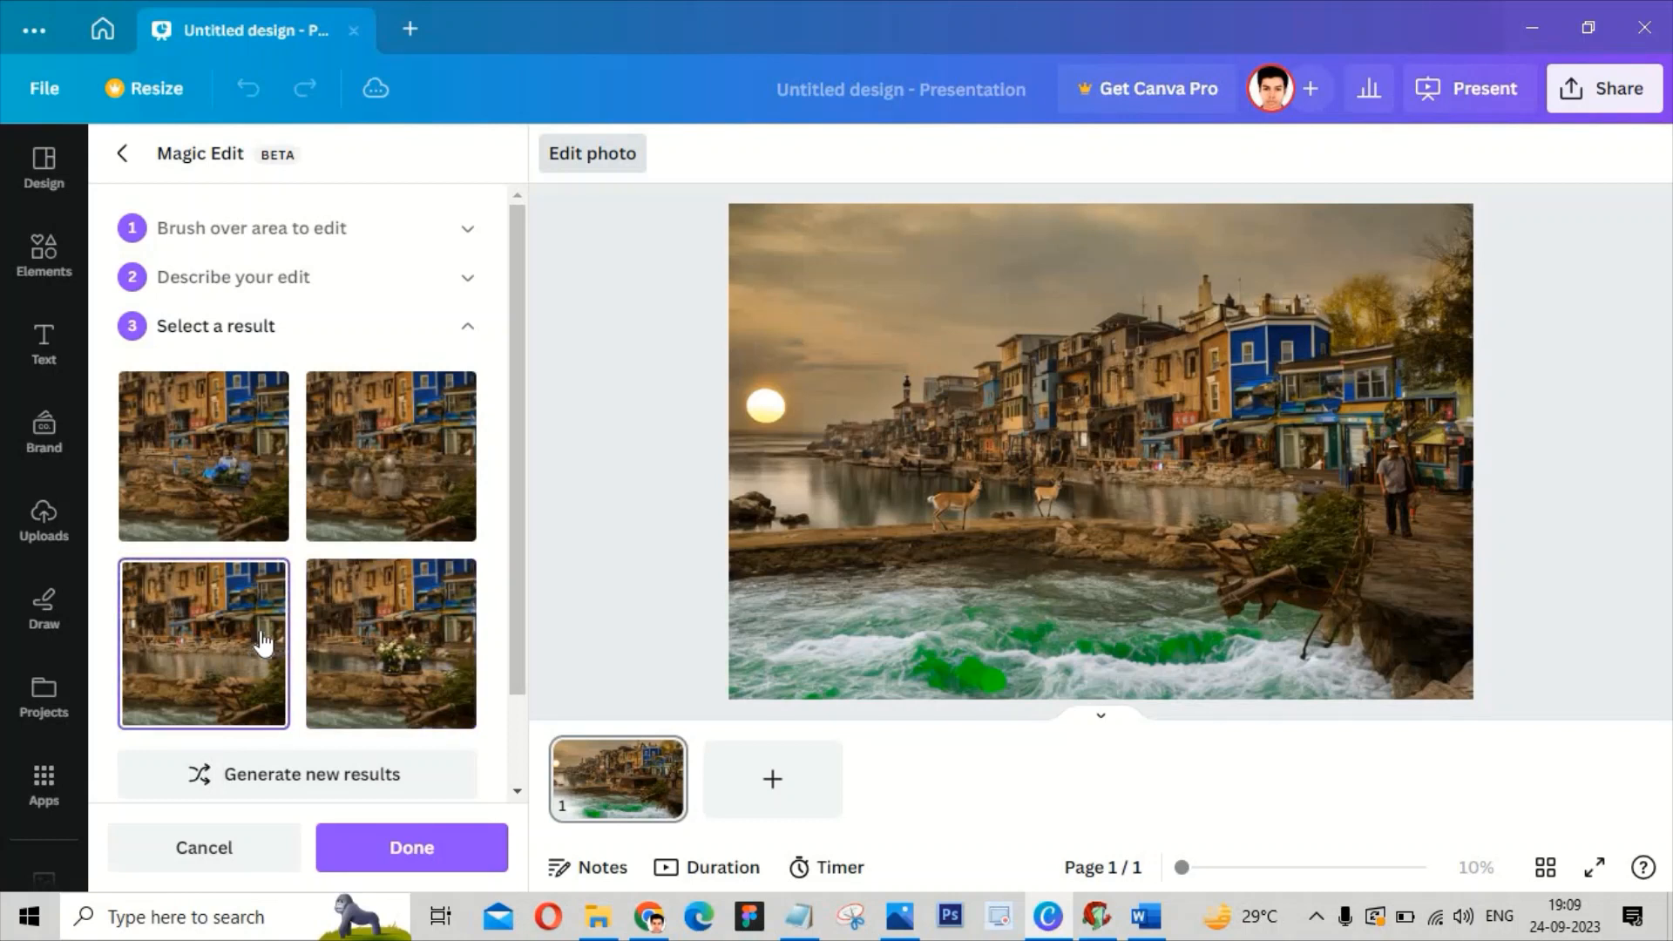
{"action": "left_click", "coordinate": [422, 460]}
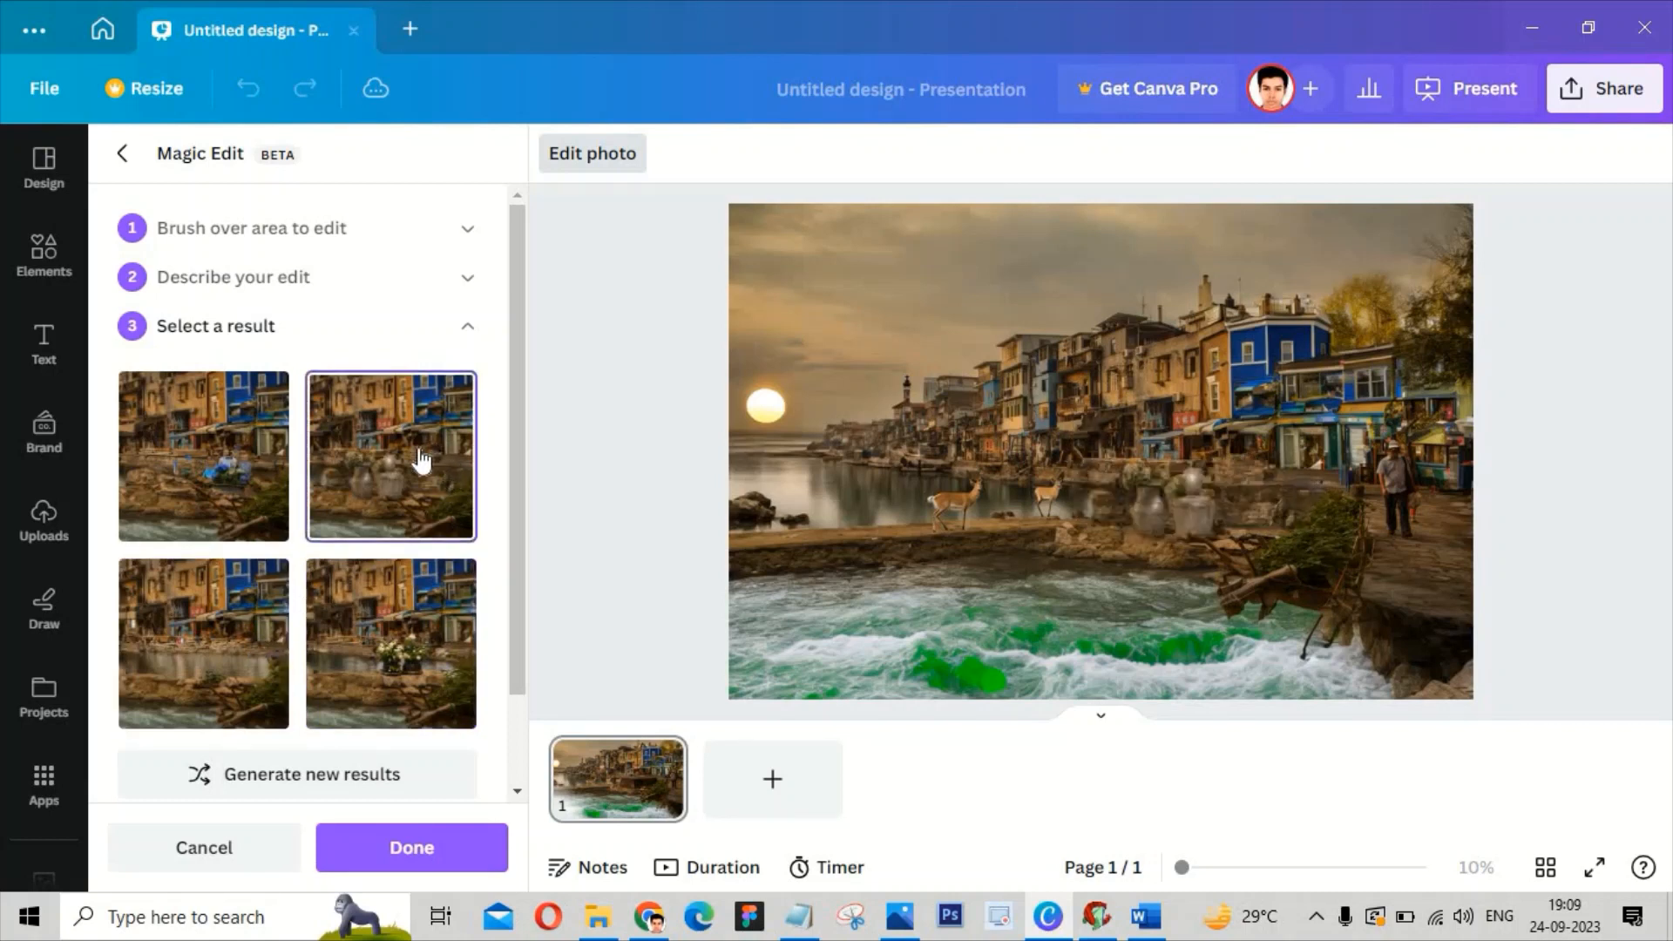
{"action": "left_click", "coordinate": [244, 490]}
{"action": "left_click", "coordinate": [180, 652]}
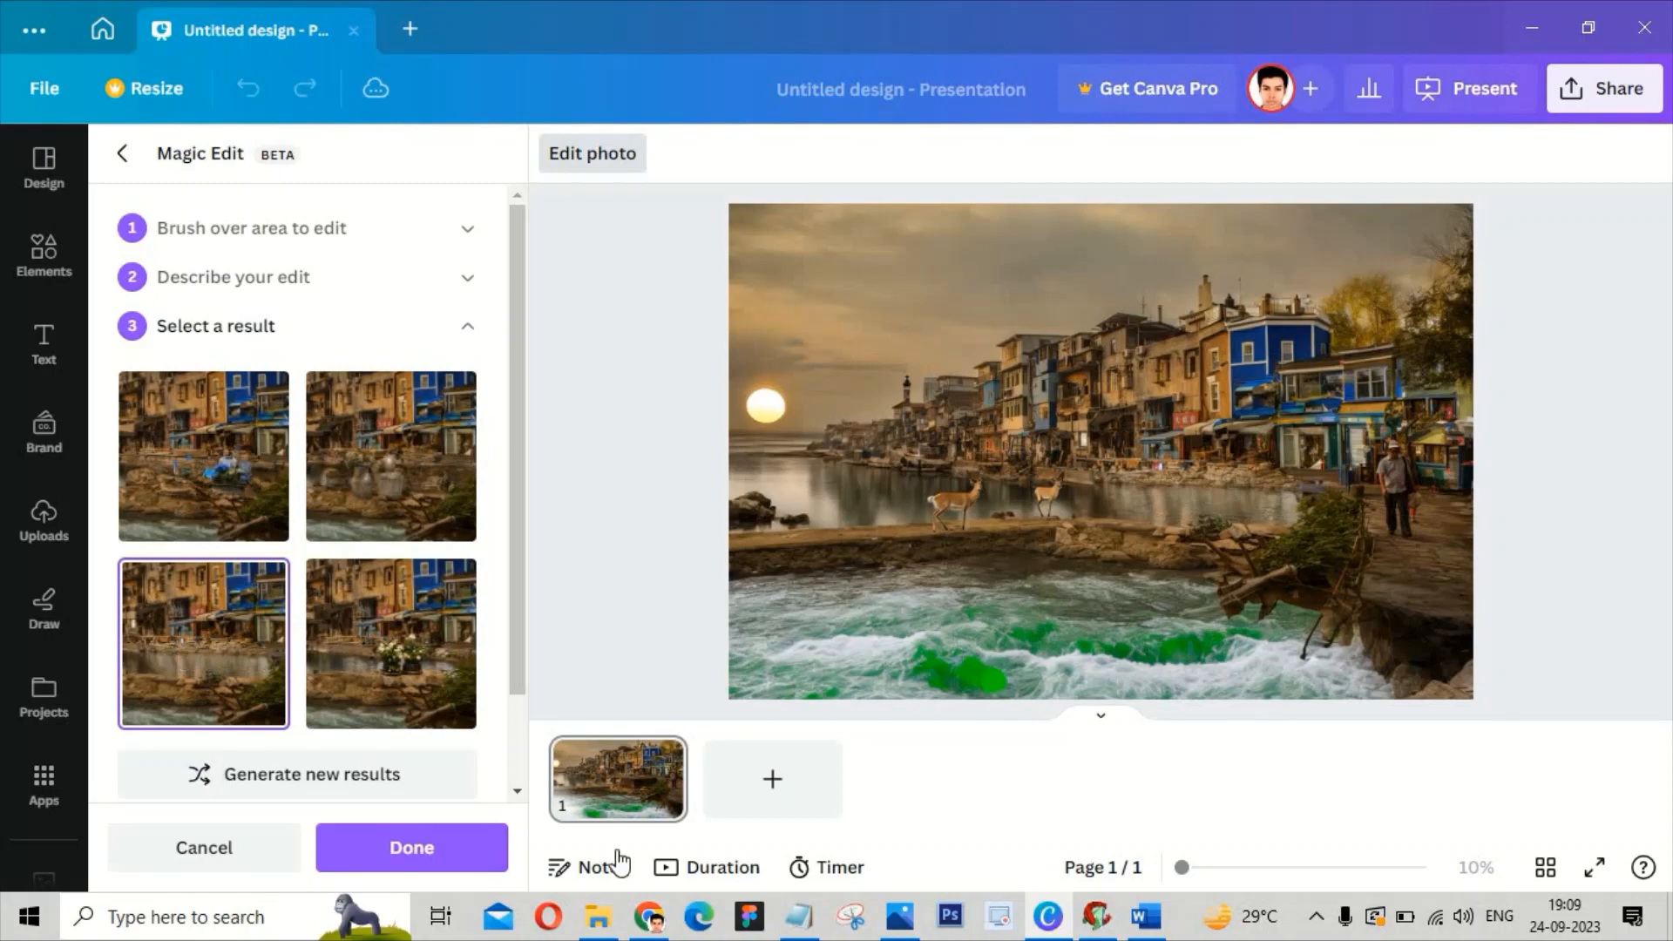
{"action": "left_click", "coordinate": [412, 850]}
Step: Switch to Notepad and add the line "I hope enjoy this video" below "Let's get started", leaving blank lines between them
{"action": "left_click", "coordinate": [802, 919]}
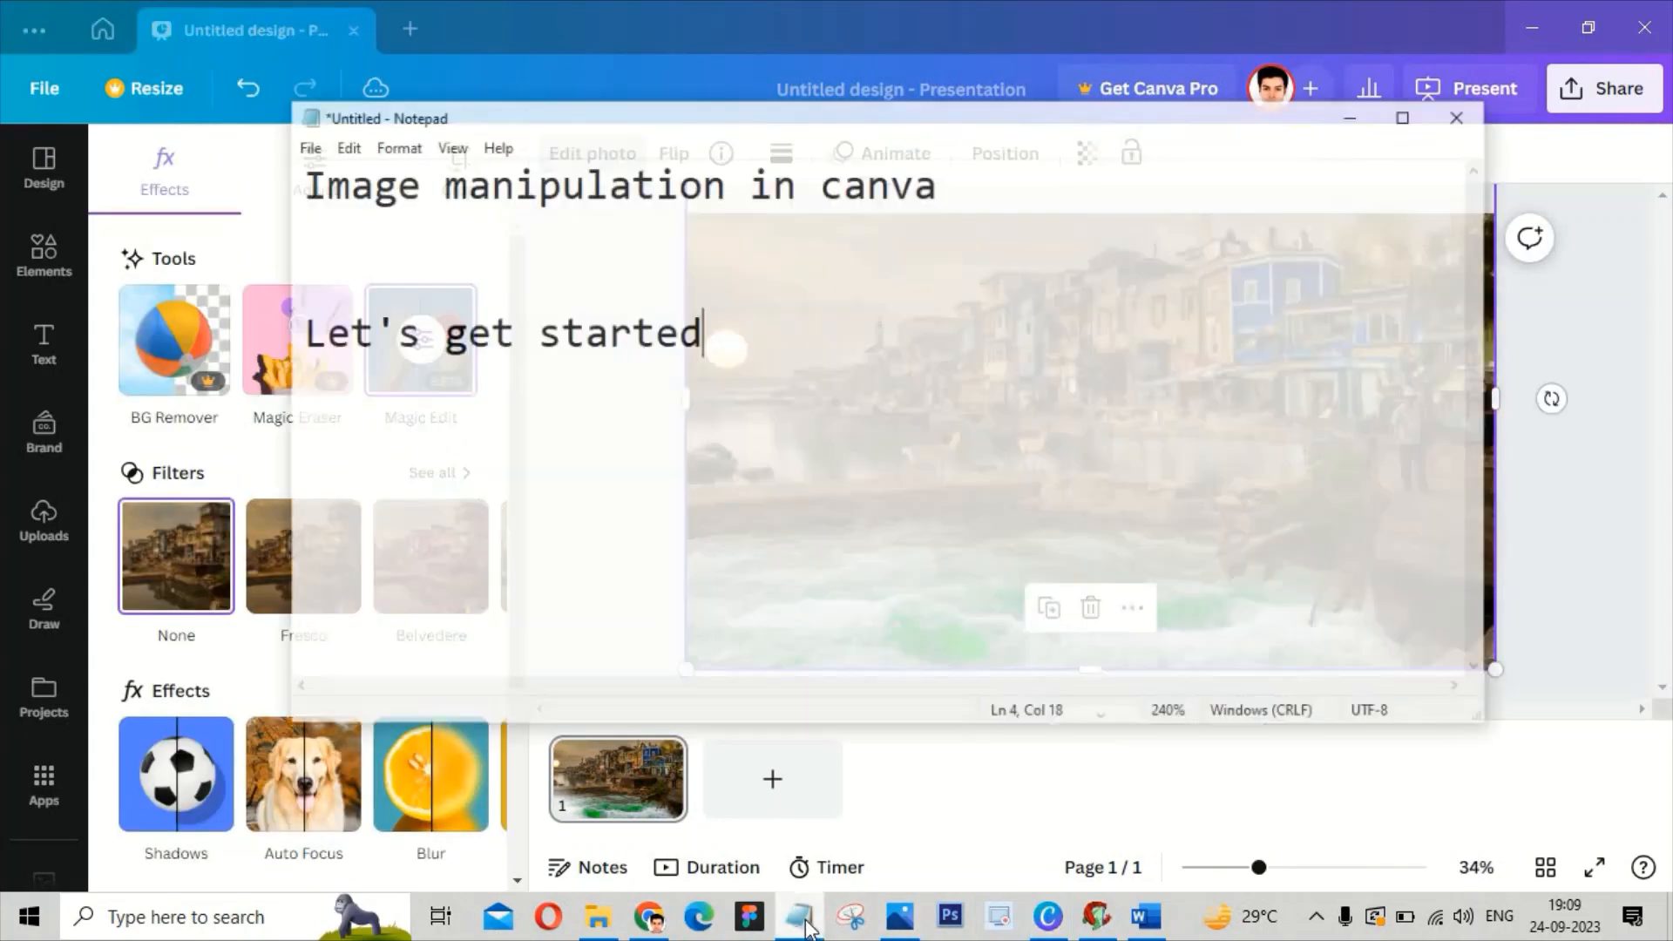
{"action": "key", "text": "Return"}
{"action": "key", "text": "Return"}
{"action": "key", "text": "Return"}
{"action": "type", "text": "I ho"}
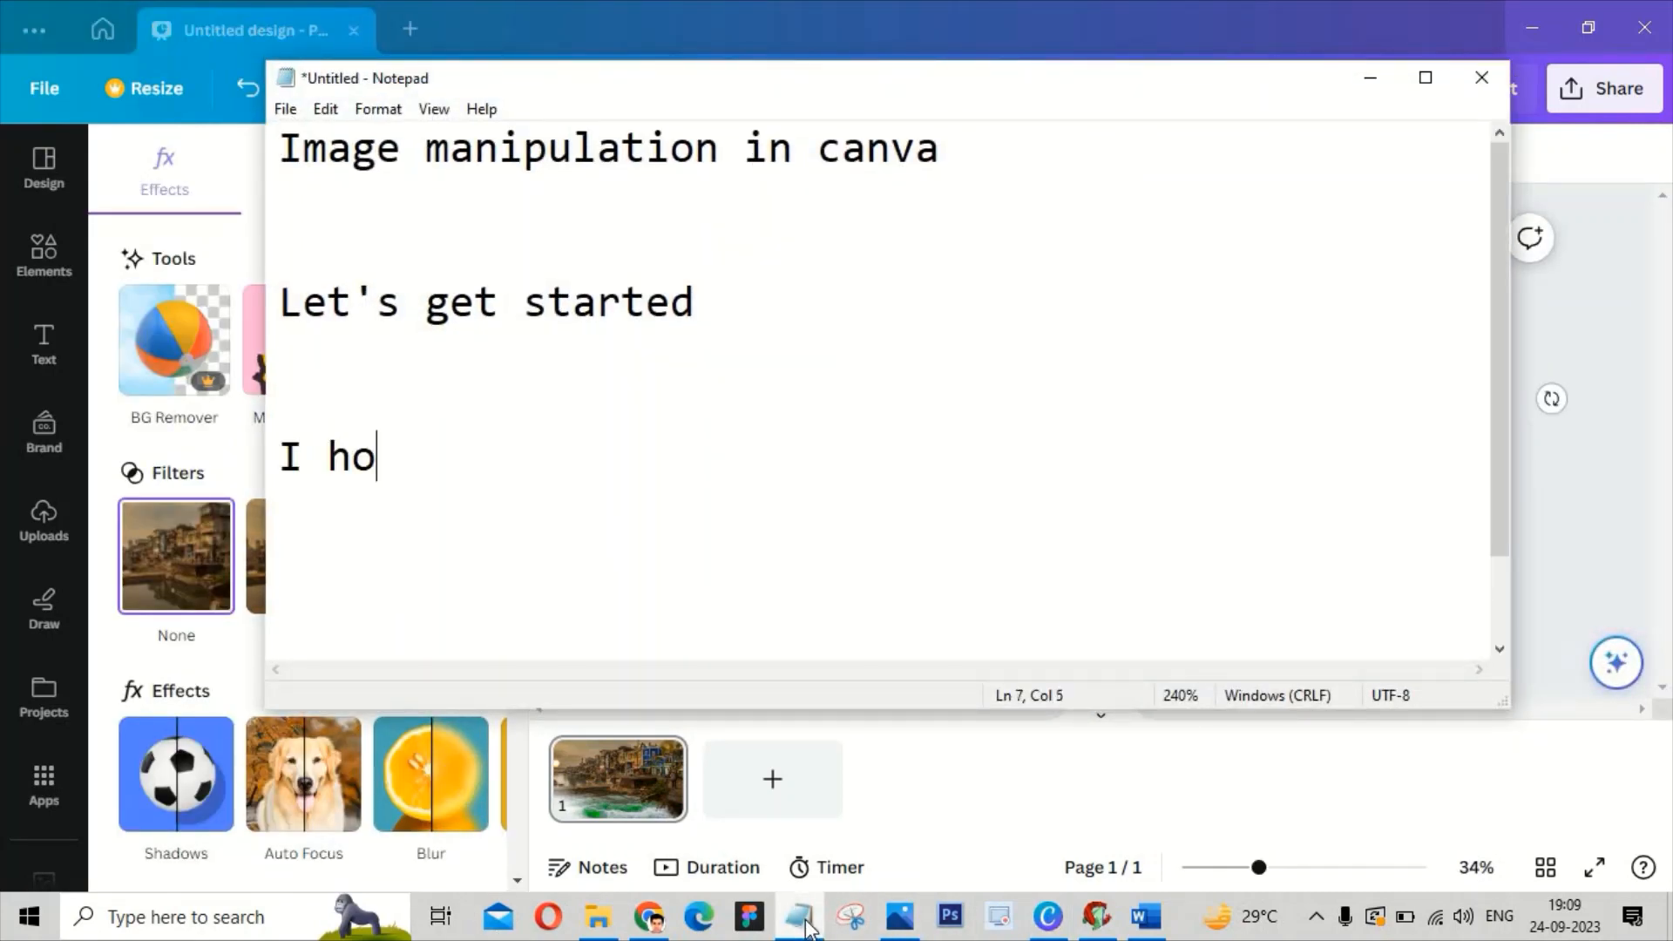
{"action": "type", "text": "pe enjoy this "}
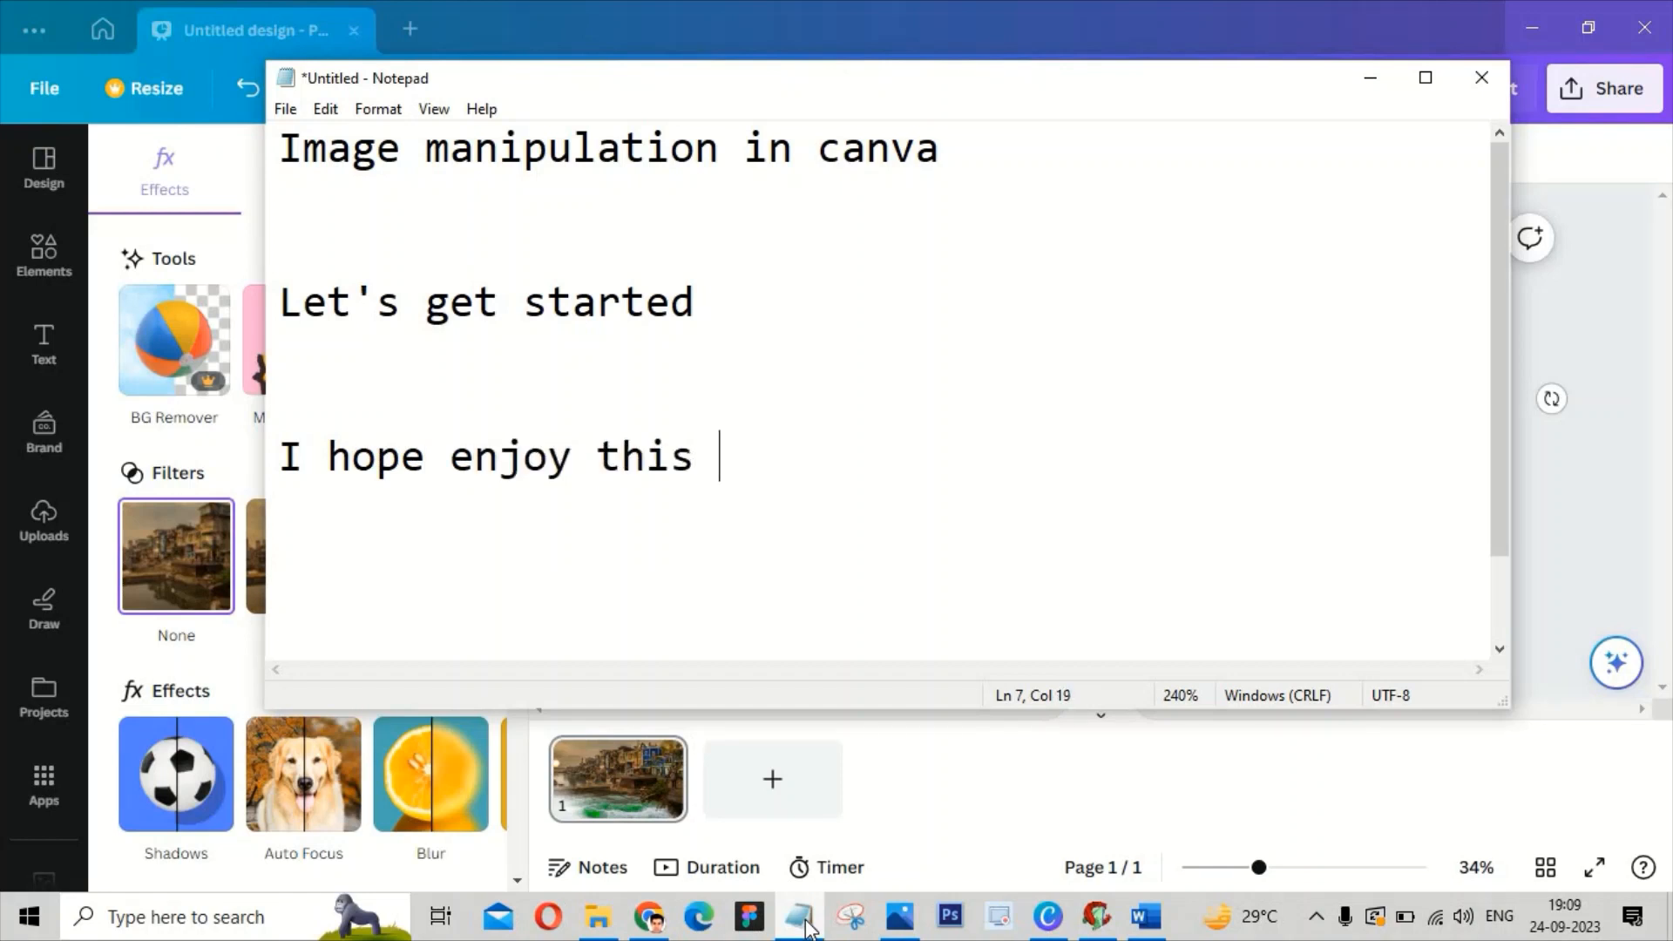
{"action": "type", "text": "video"}
Step: Add the line "Please like, share & subscribe(Press the bell icon)" a few lines below the previous message
{"action": "key", "text": "Return"}
{"action": "key", "text": "Return"}
{"action": "key", "text": "Return"}
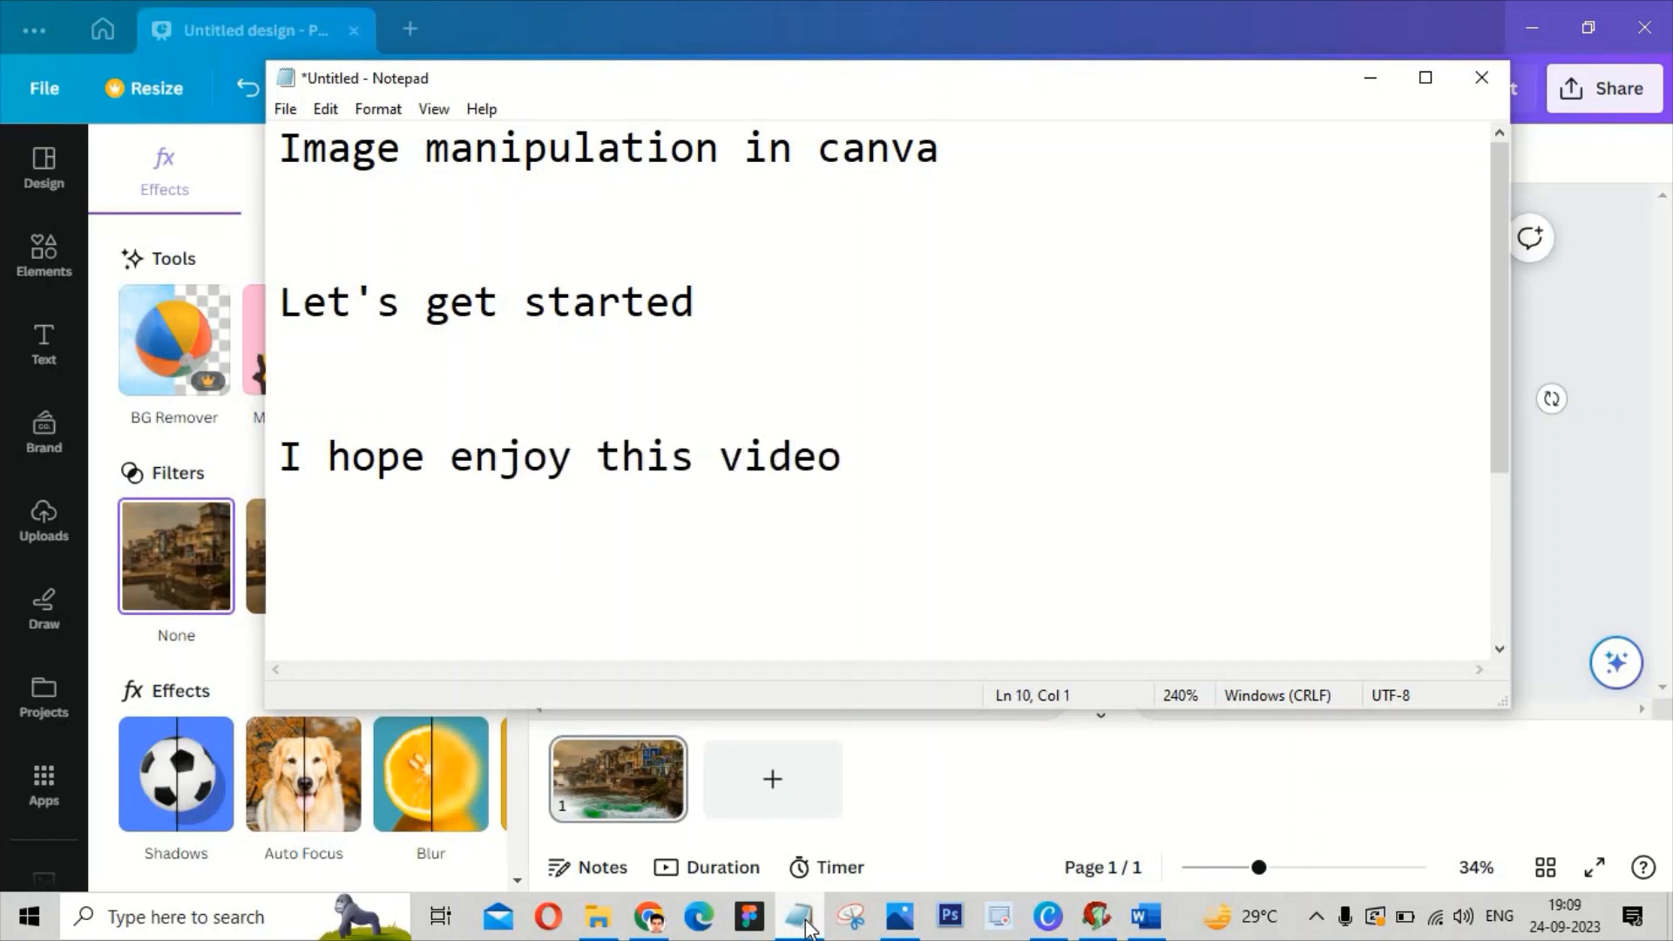
{"action": "type", "text": "Please "}
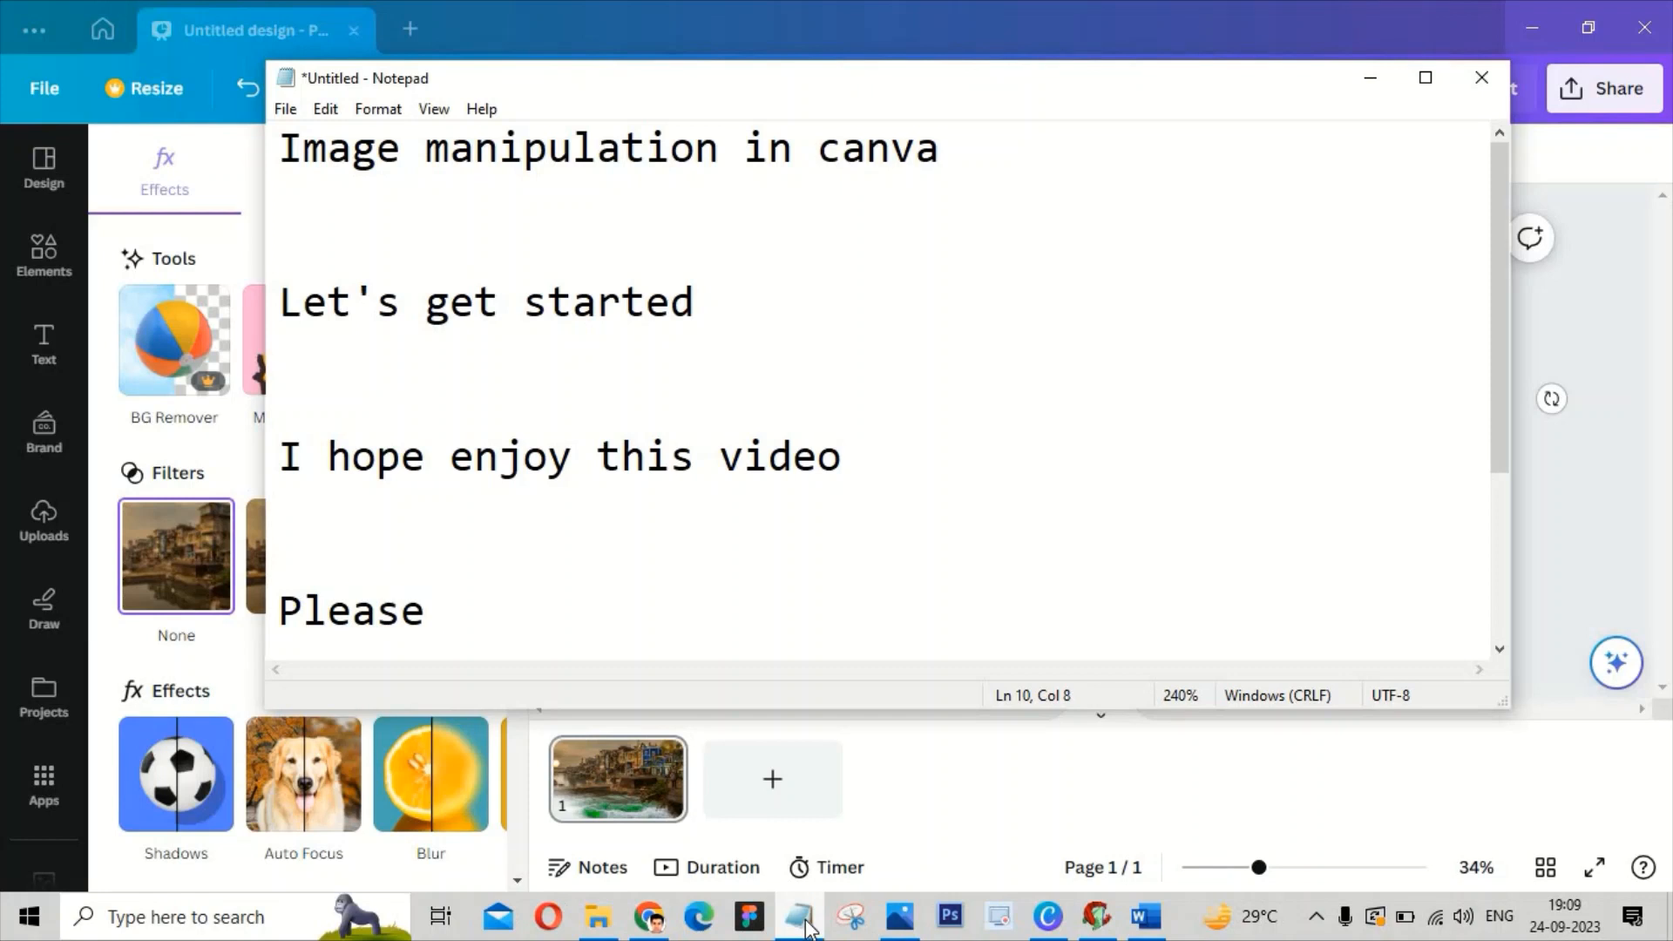
{"action": "type", "text": "like, share"}
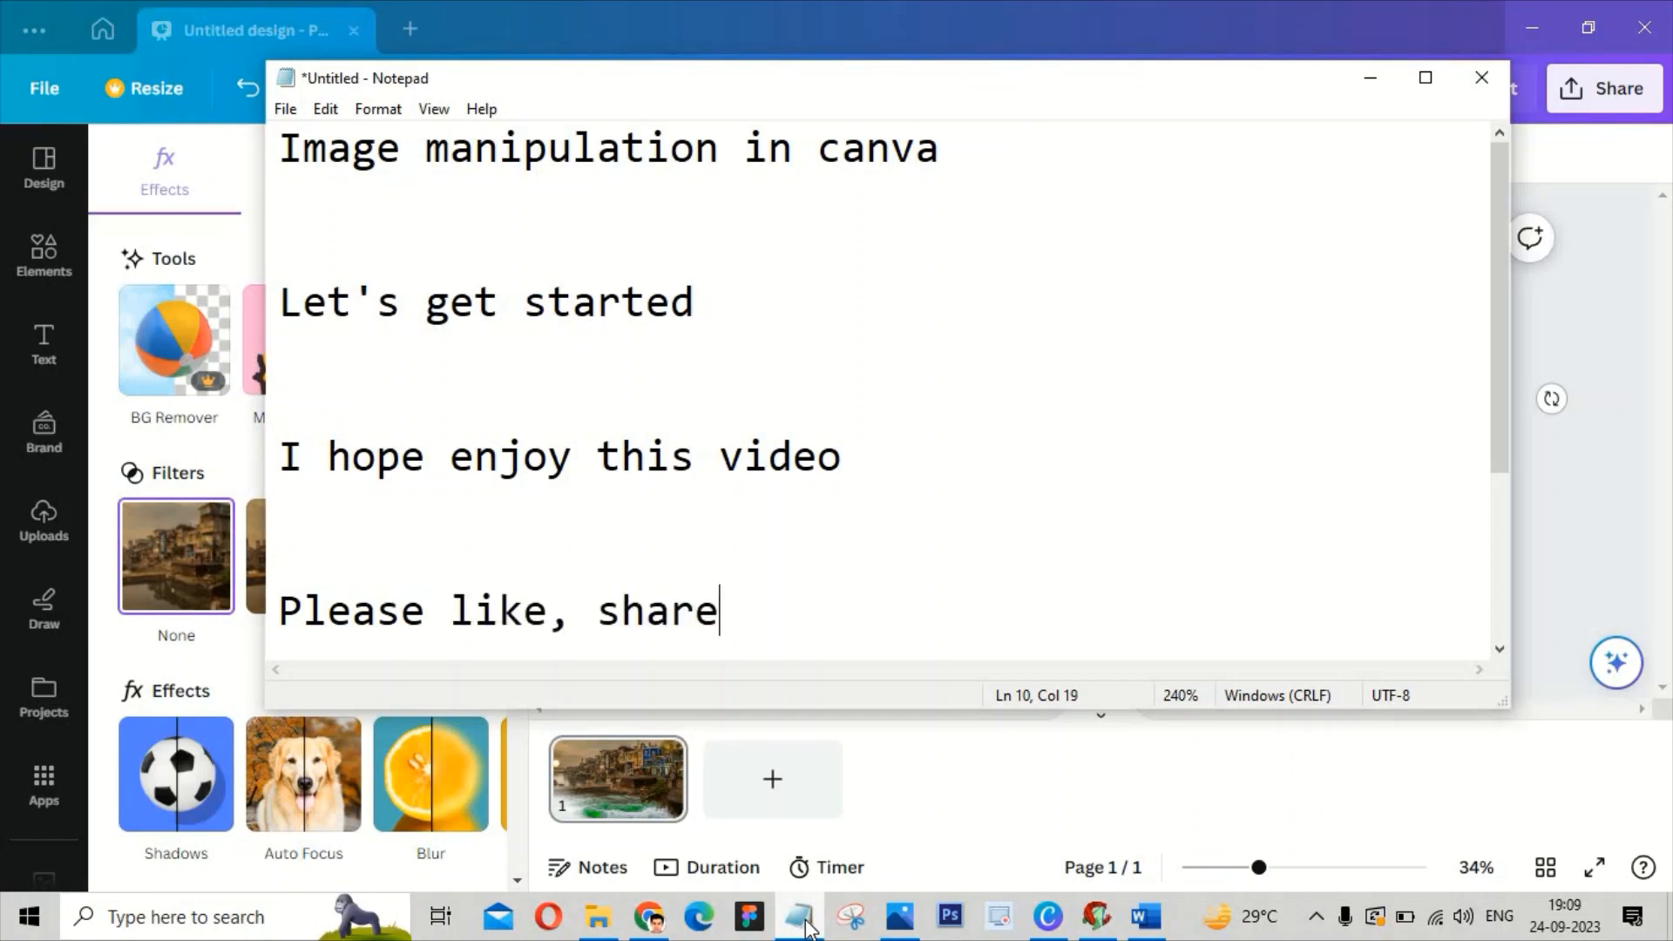
{"action": "type", "text": " & subscribe"}
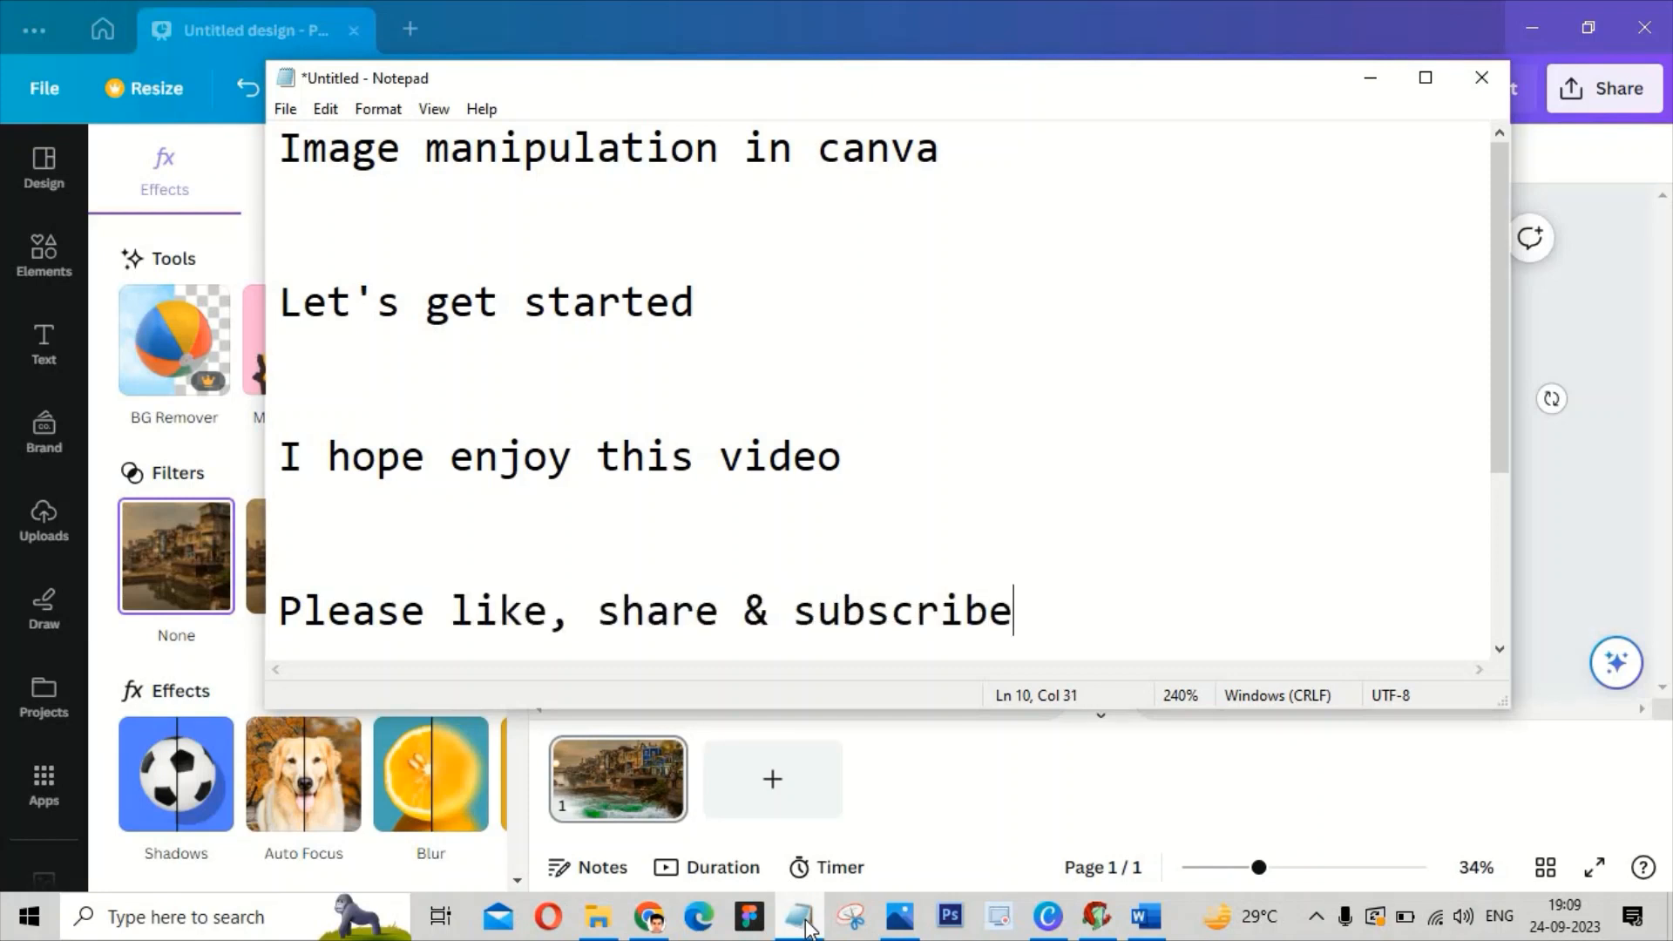
{"action": "type", "text": "Press the bell cion"}
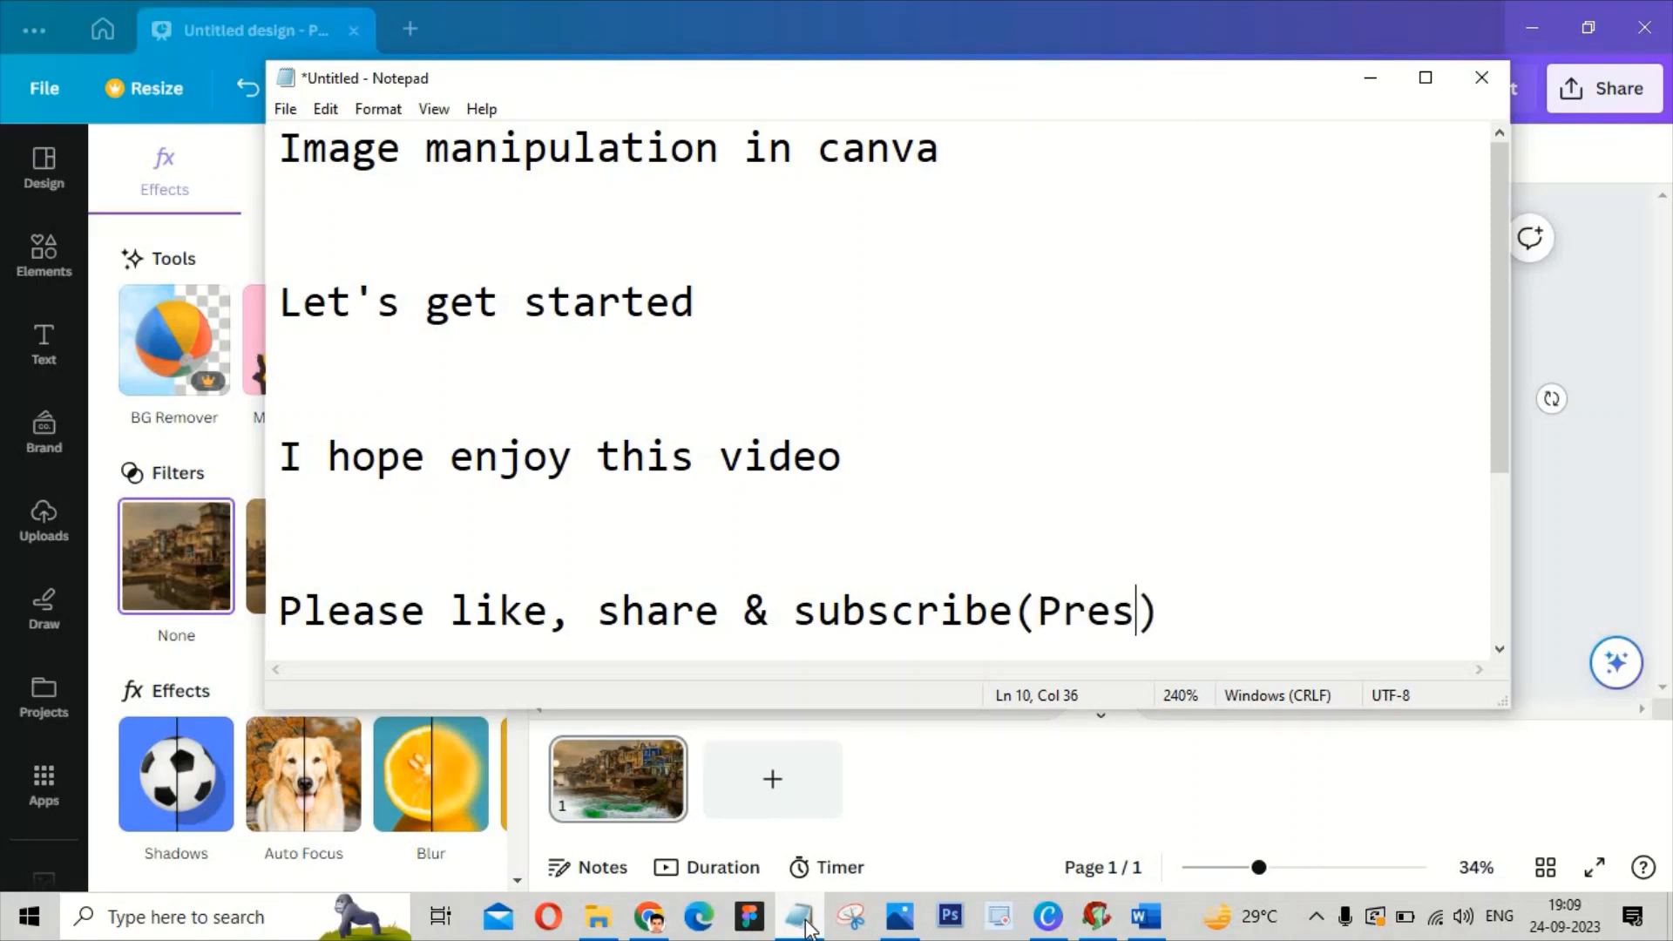
{"action": "key", "text": "BackSpace"}
{"action": "key", "text": "BackSpace"}
{"action": "key", "text": "BackSpace"}
{"action": "key", "text": "BackSpace"}
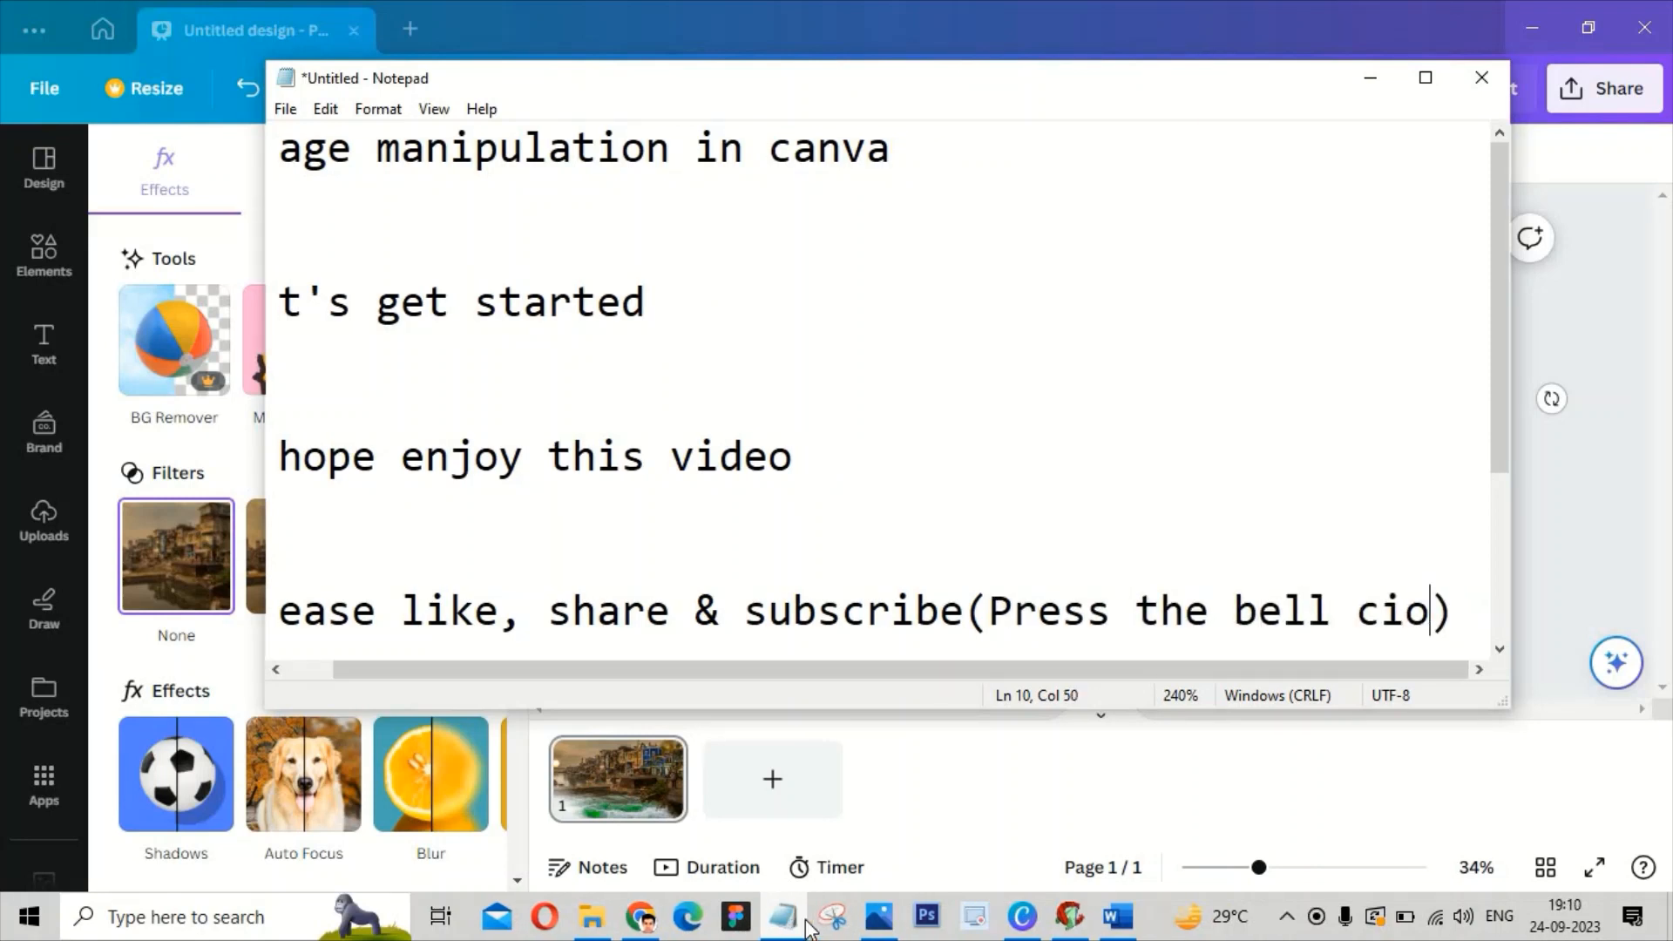
{"action": "type", "text": "icon"}
Step: Add the closing line "See you again next video" below the subscribe message, with a blank line between
{"action": "key", "text": "Right"}
{"action": "key", "text": "Return"}
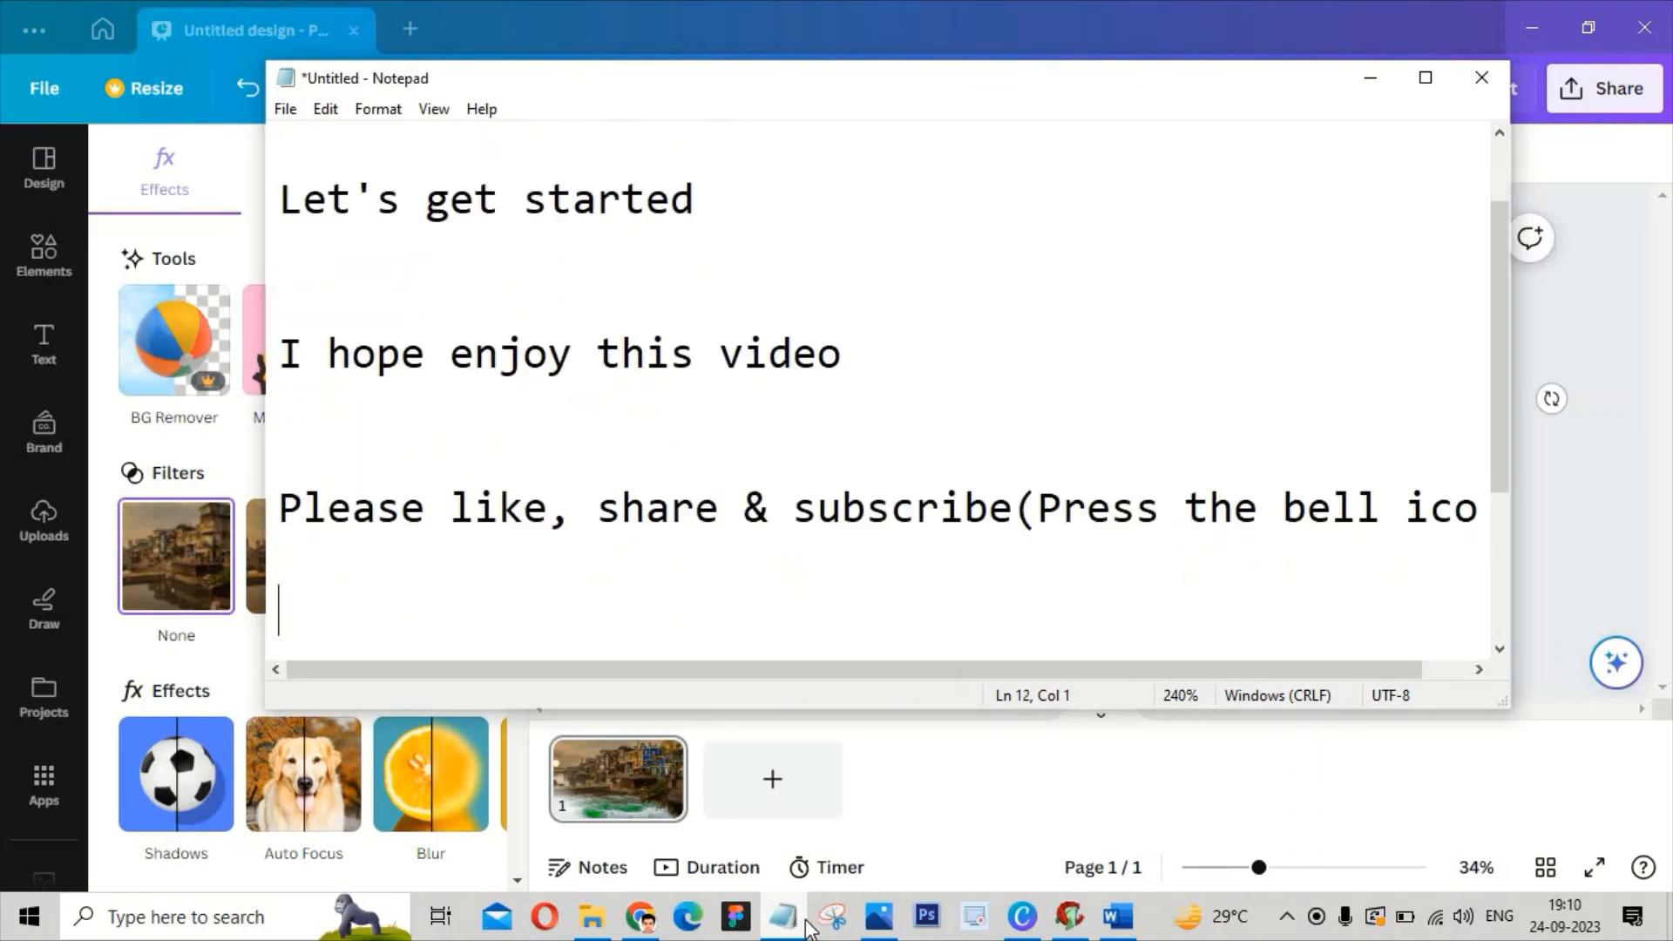
{"action": "key", "text": "Return"}
{"action": "type", "text": "See you againn"}
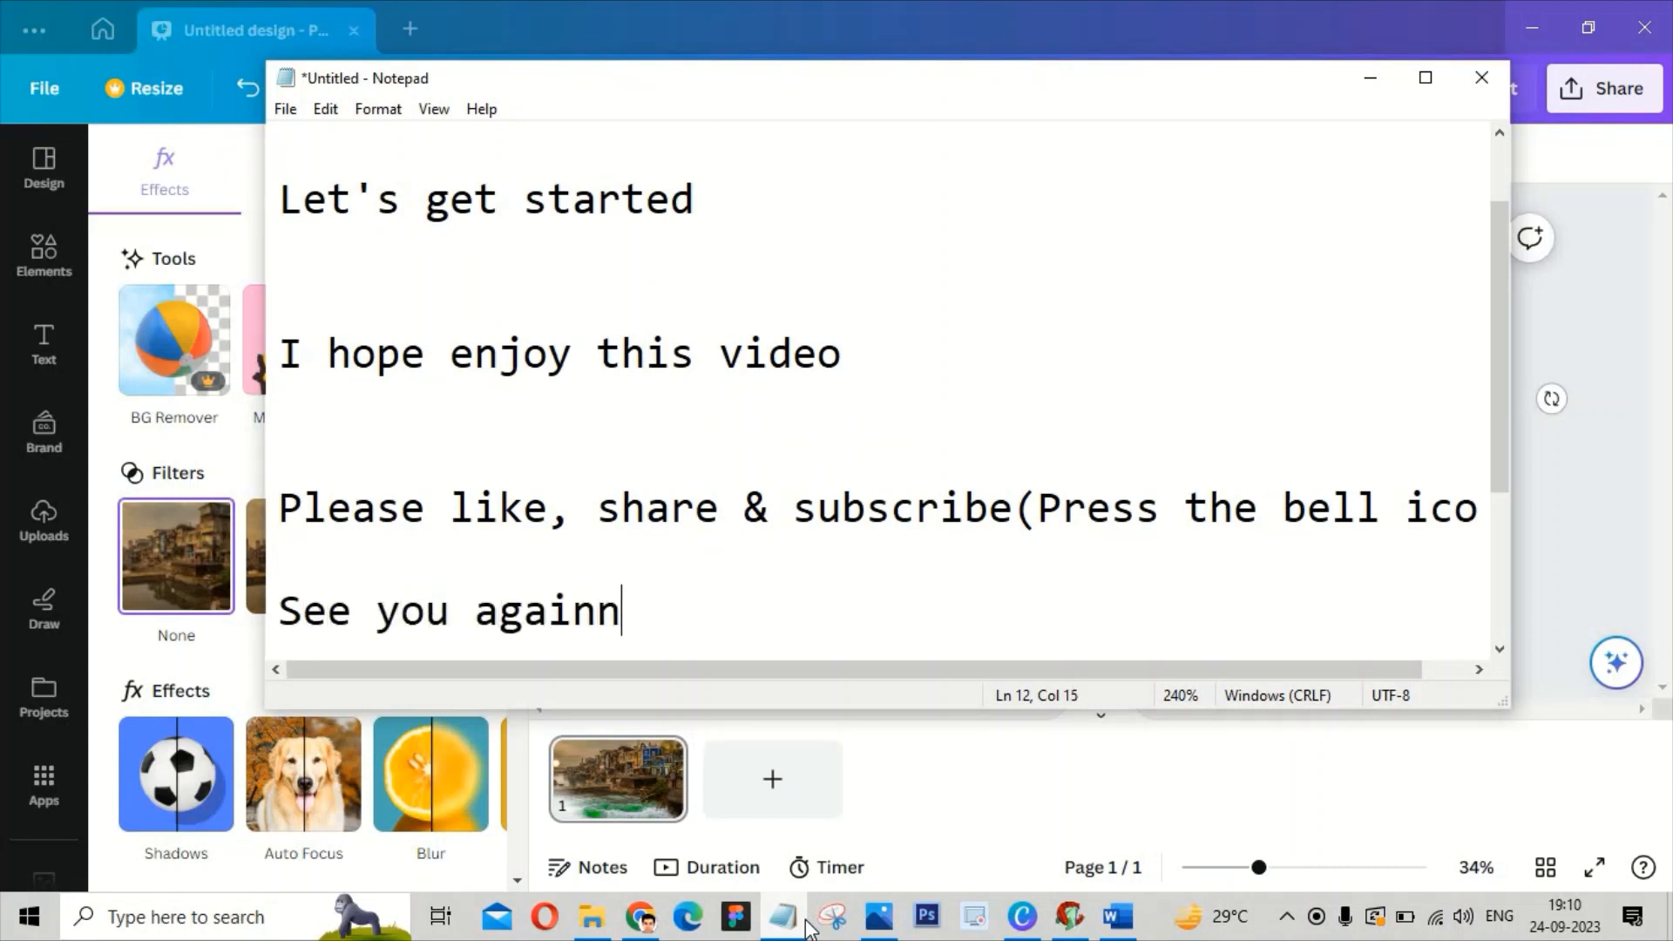
{"action": "type", "text": " nex"}
{"action": "key", "text": "BackSpace"}
{"action": "key", "text": "BackSpace"}
{"action": "key", "text": "BackSpace"}
{"action": "key", "text": "BackSpace"}
{"action": "type", "text": "next video"}
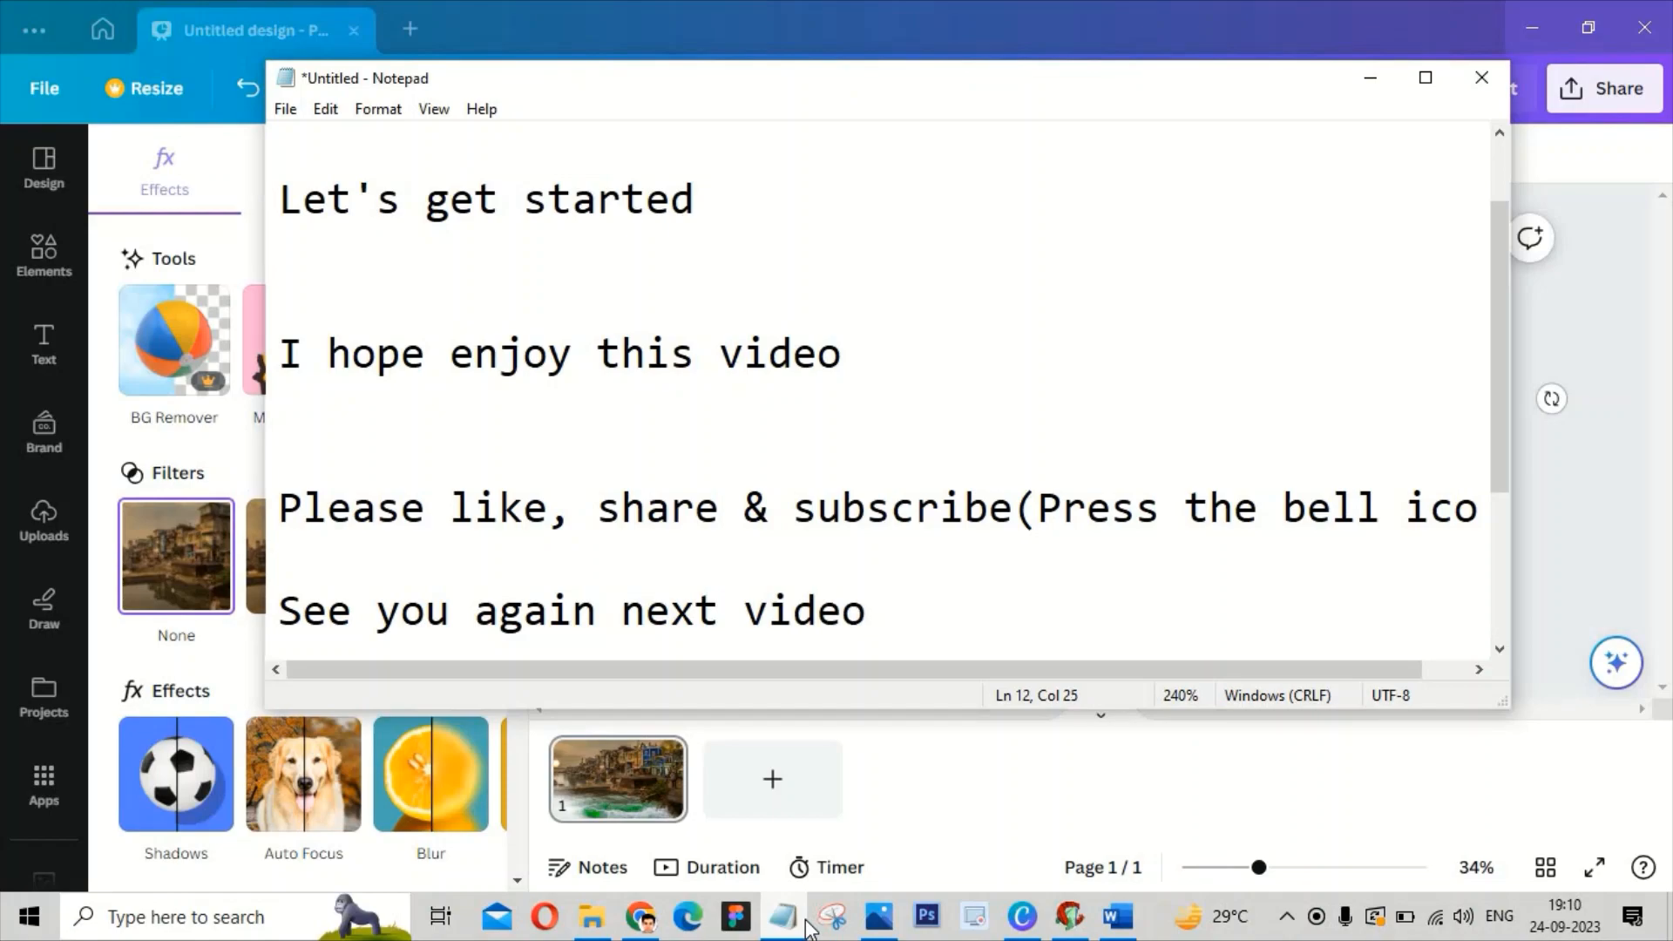